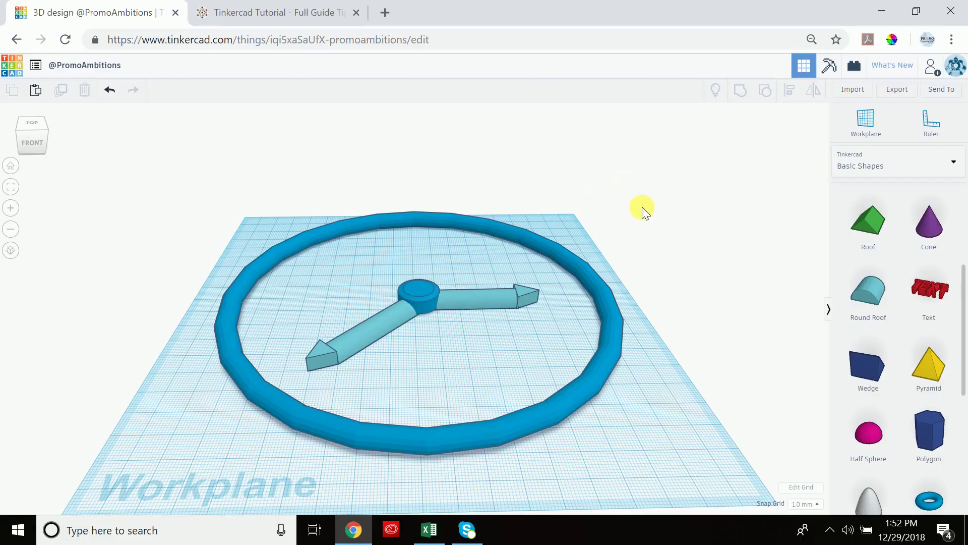
Step: Select the whole clock model, including the ring, hub and both hands, and delete it from the workplane
right_click_drag(643, 207, 634, 229)
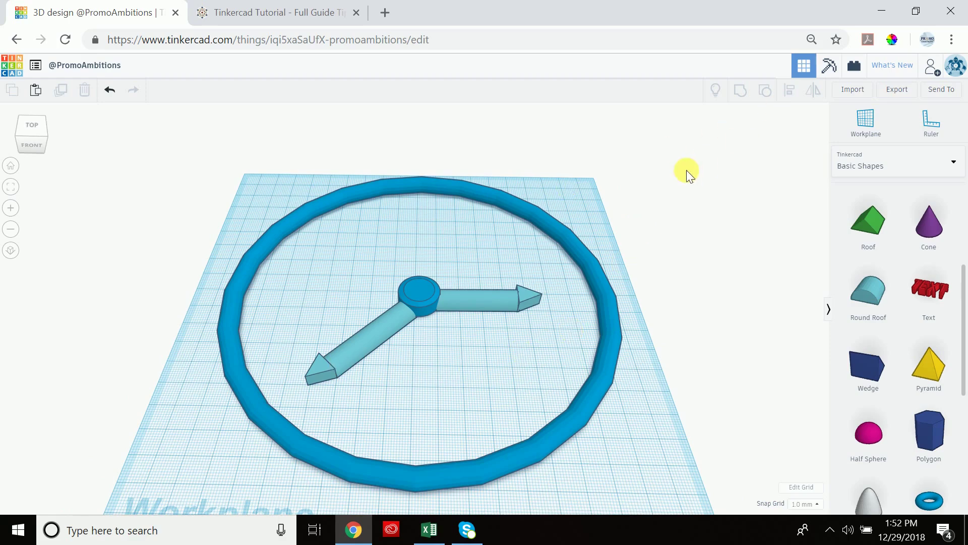
left_click_drag(663, 171, 190, 424)
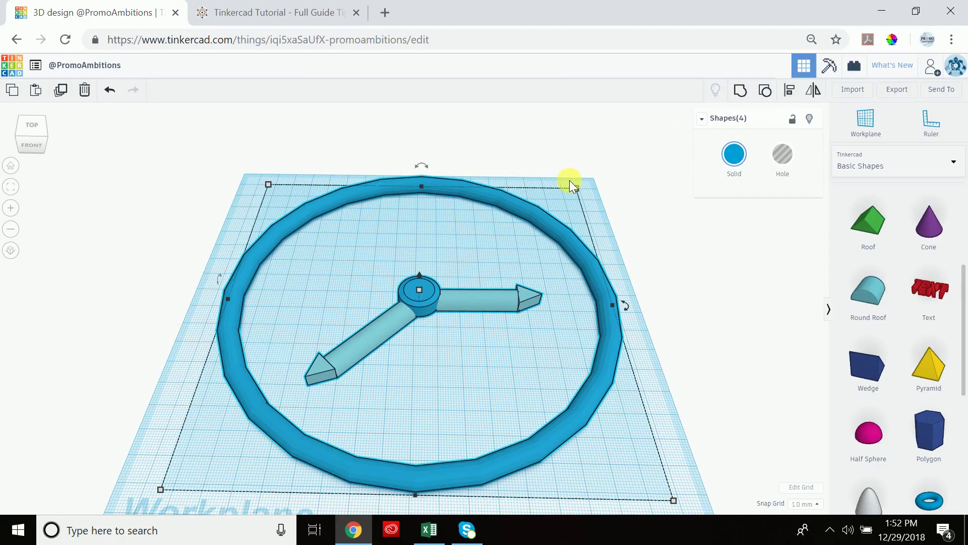
key("Delete")
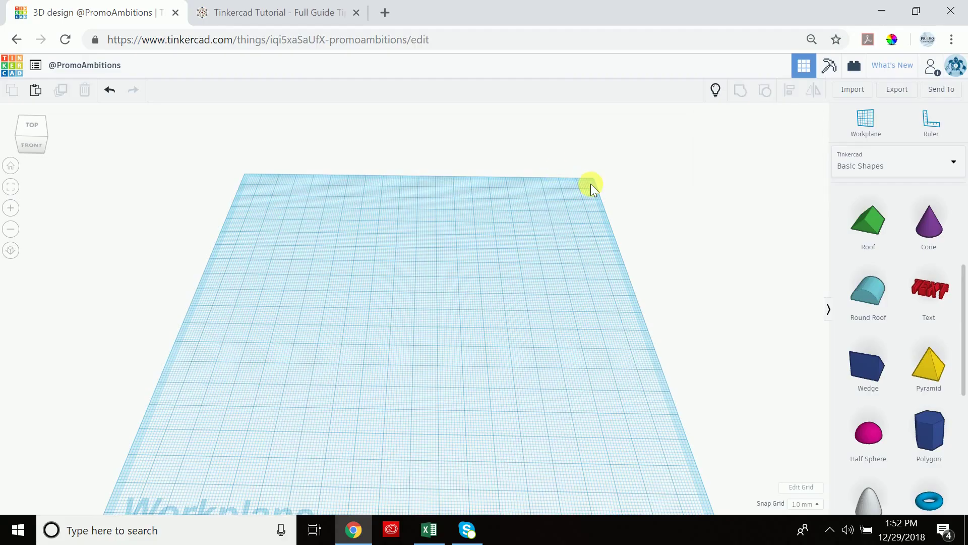
Step: Examine the Tinkercad tutorial page's keyboard shortcut lists and its section of tutorial video parts
left_click(222, 12)
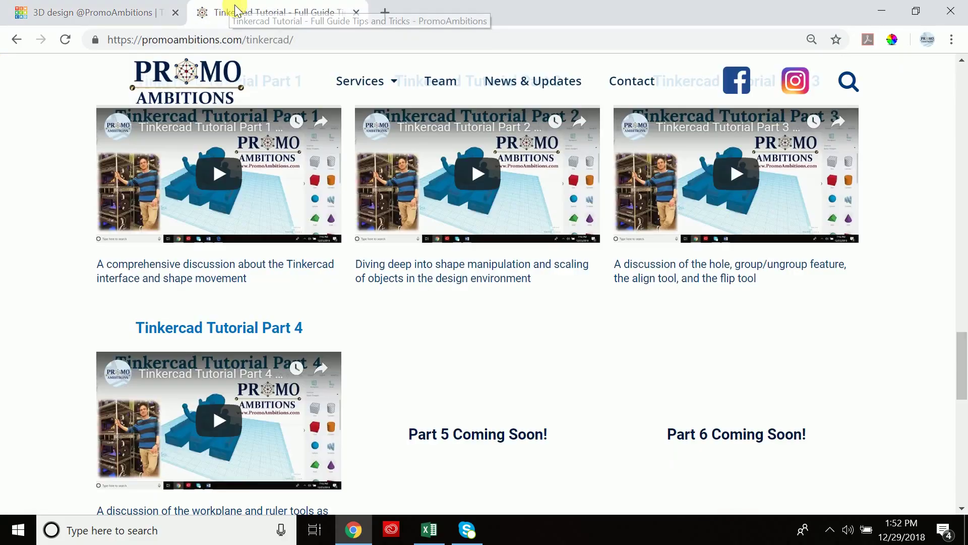
scroll(565, 282, "up", 15)
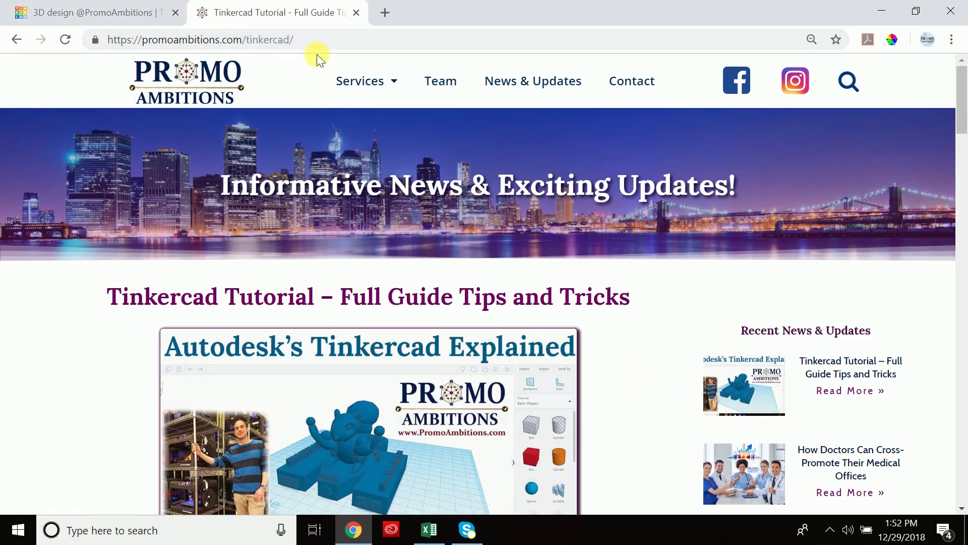
scroll(338, 197, "down", 9)
scroll(338, 207, "down", 10)
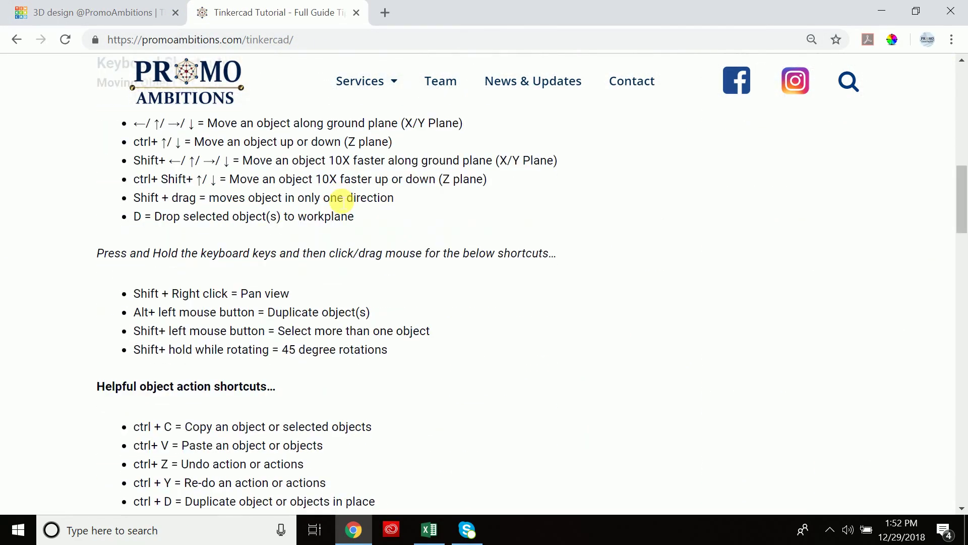
scroll(318, 224, "up", 15)
scroll(313, 227, "down", 12)
scroll(313, 226, "down", 18)
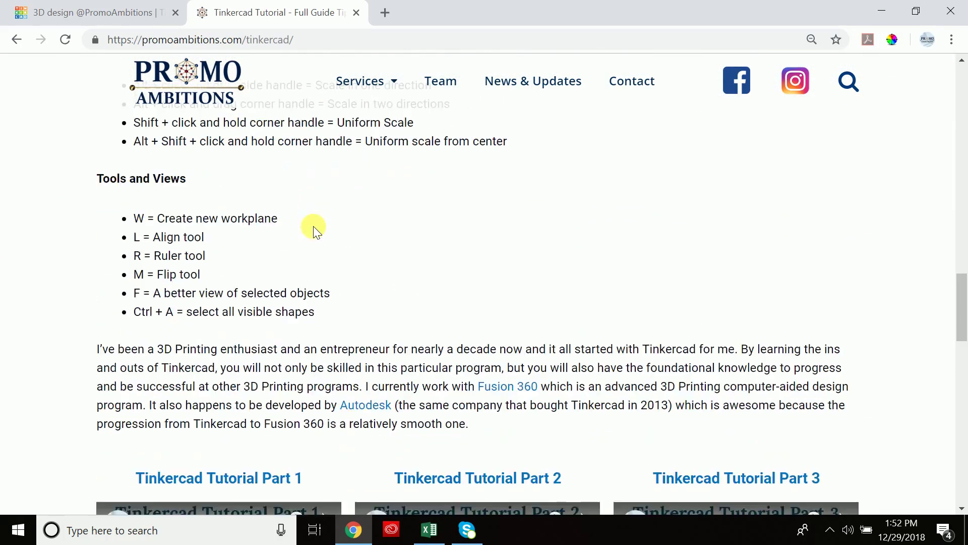
scroll(430, 363, "down", 4)
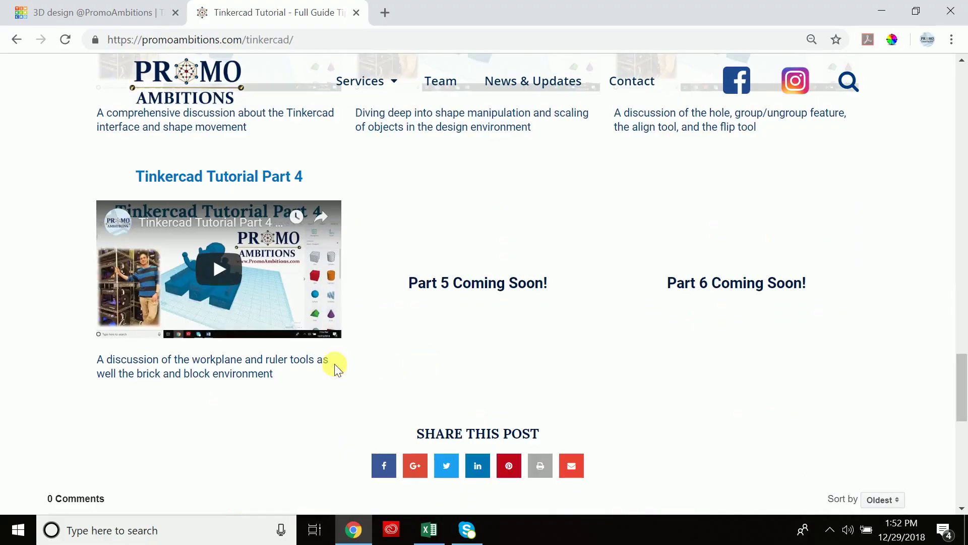
left_click_drag(402, 283, 549, 267)
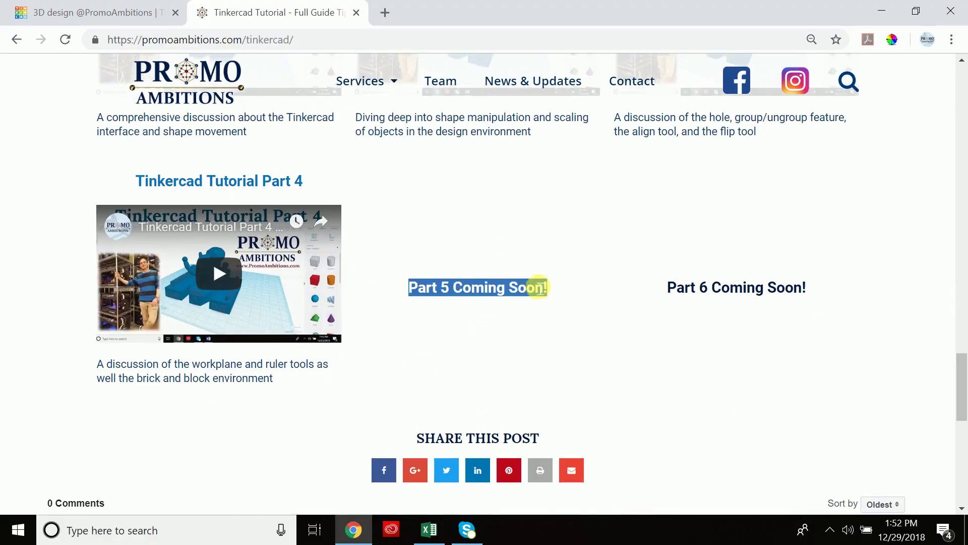
scroll(541, 285, "up", 20)
Step: Return to the 3D design and place a basic Cone shape near the workplane's left edge
left_click(83, 9)
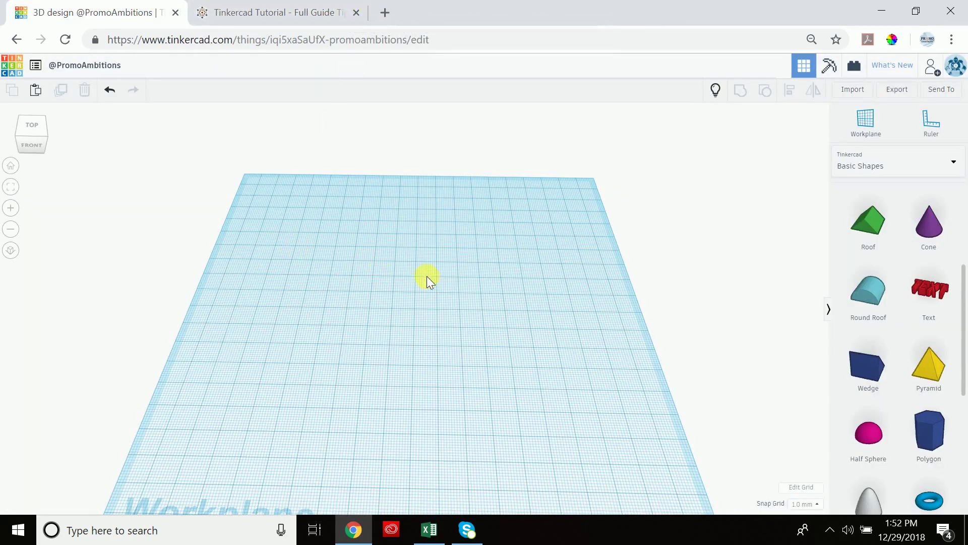
scroll(923, 324, "down", 5)
scroll(917, 331, "up", 2)
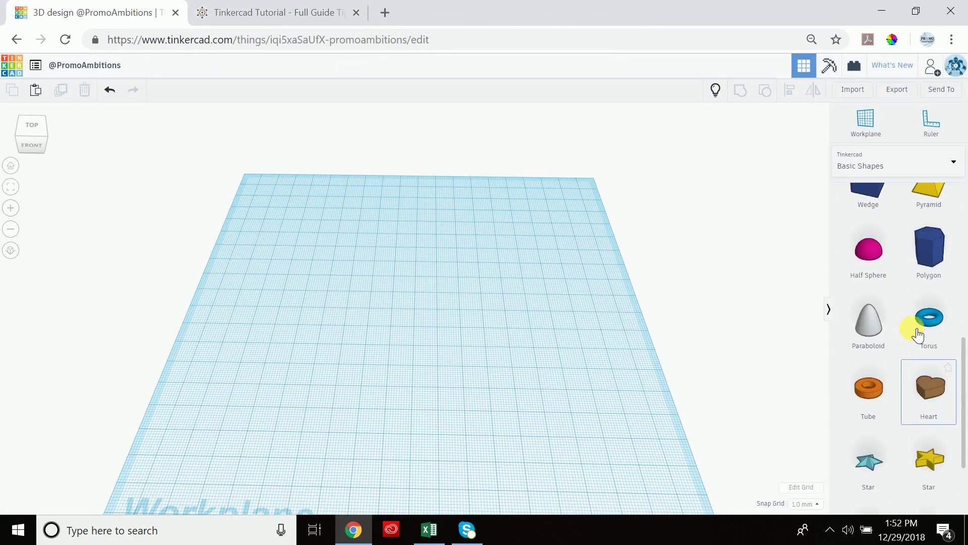
scroll(919, 337, "up", 4)
left_click_drag(928, 229, 245, 295)
right_click_drag(332, 253, 347, 231)
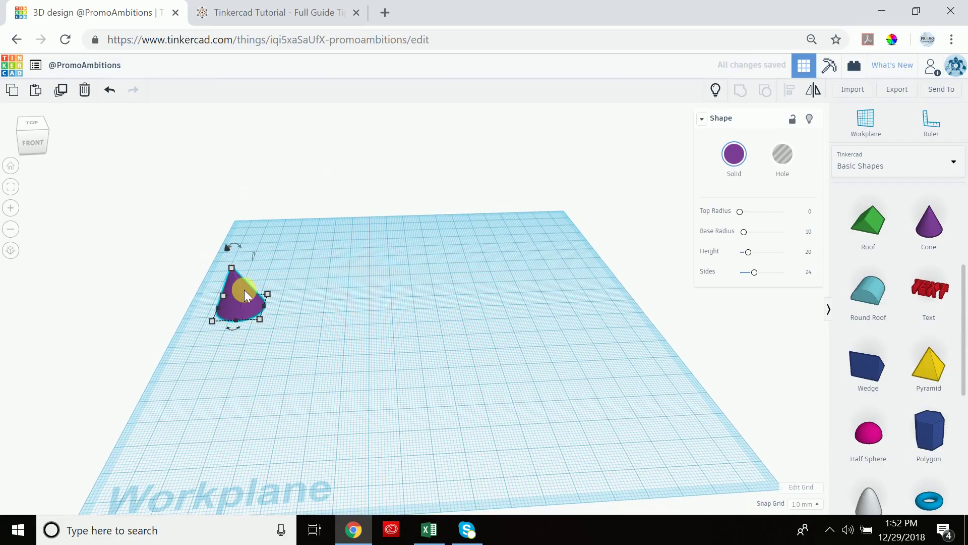
Step: Duplicate the cone and offset the copy exactly 30 mm to the right of the original
left_click(65, 99)
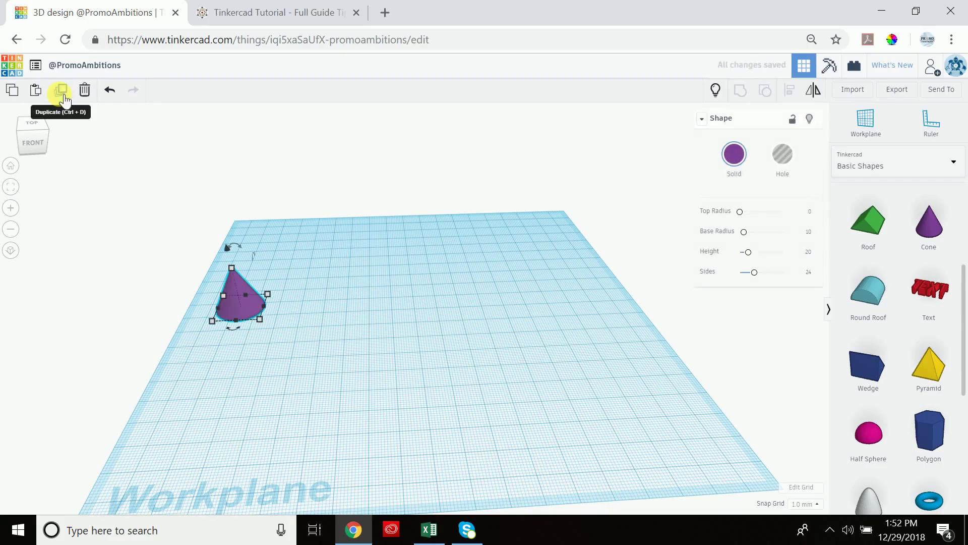
left_click(61, 91)
left_click_drag(237, 284, 313, 290)
left_click(292, 337)
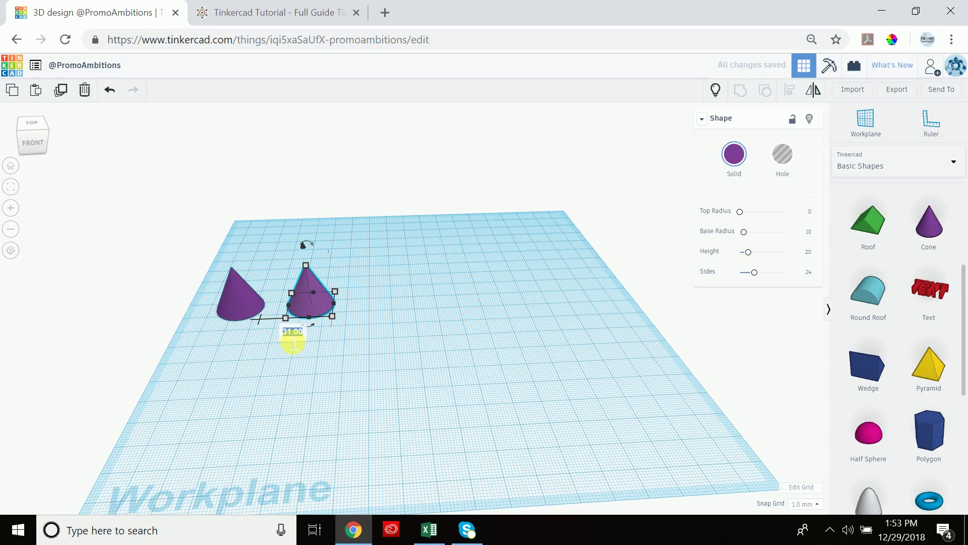
type("30")
key("Return")
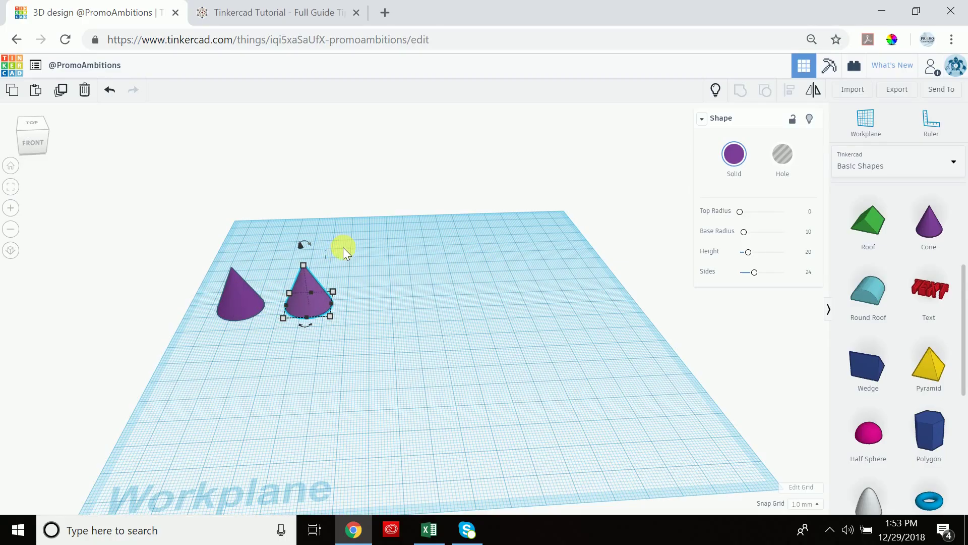
Step: Repeat the spaced duplication four times to extend the pattern into a row of six cones
left_click(65, 92)
left_click(64, 92)
left_click(64, 92)
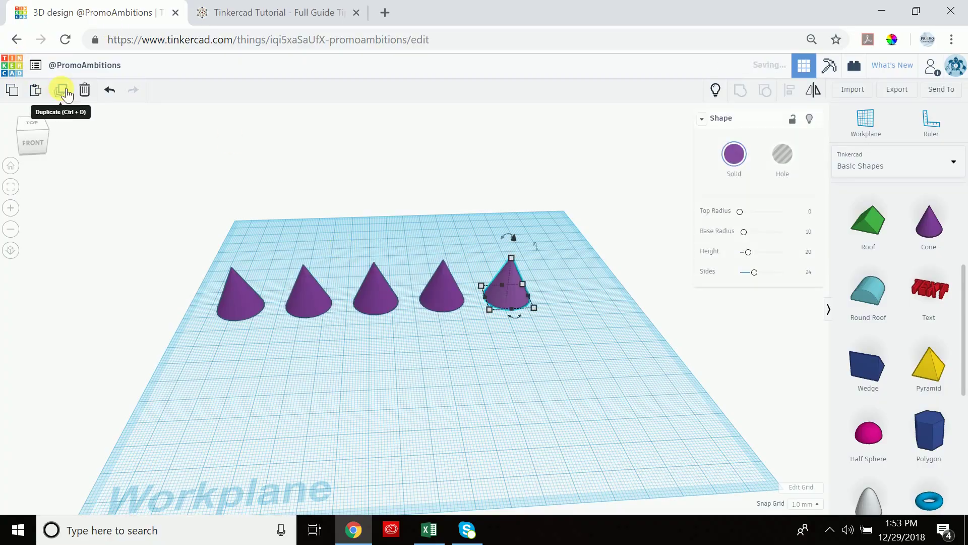
left_click(64, 92)
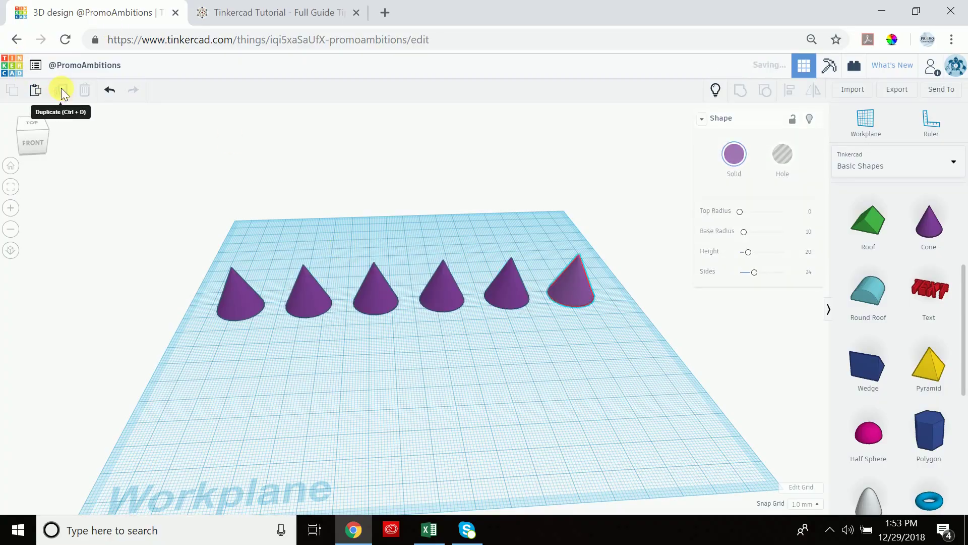
Step: Select the five duplicated cones together and delete them, keeping only the original
left_click(312, 288)
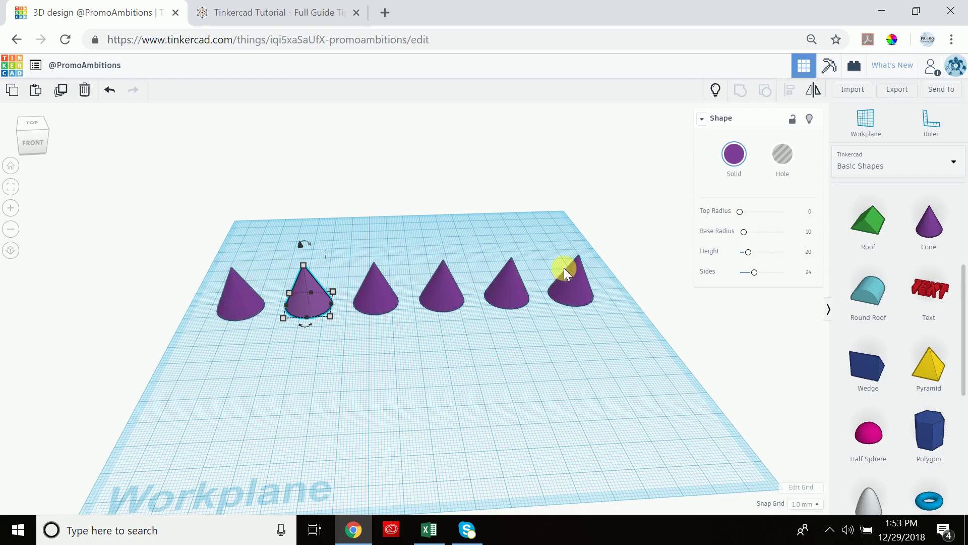
left_click_drag(604, 240, 268, 321)
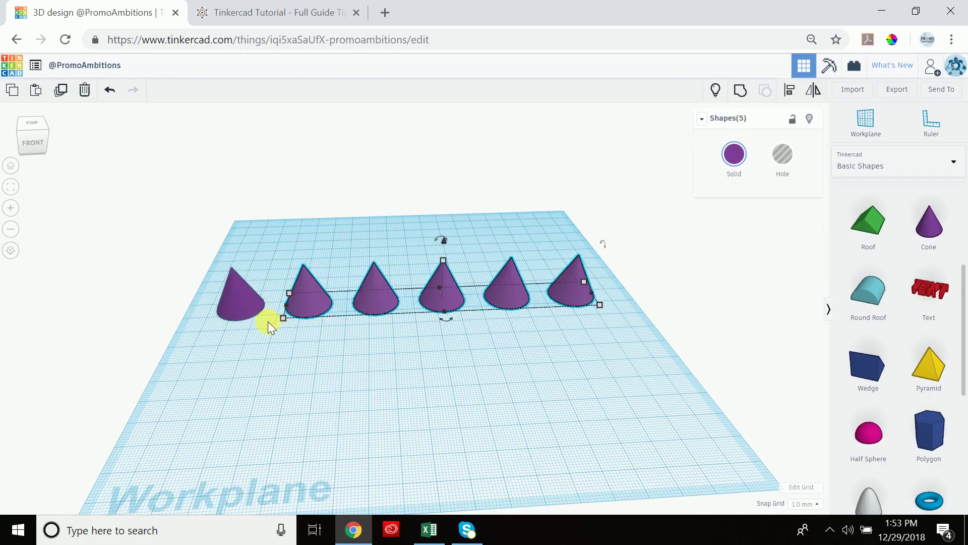
key("Delete")
Step: Duplicate the cone, move the copy about 35 mm to the right, then deselect and reselect the copy
left_click(244, 289)
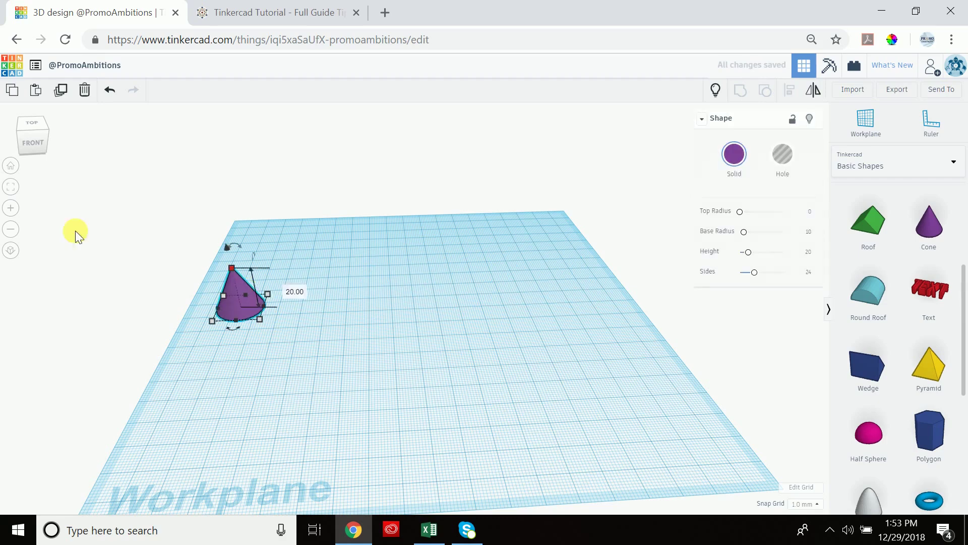
left_click(61, 90)
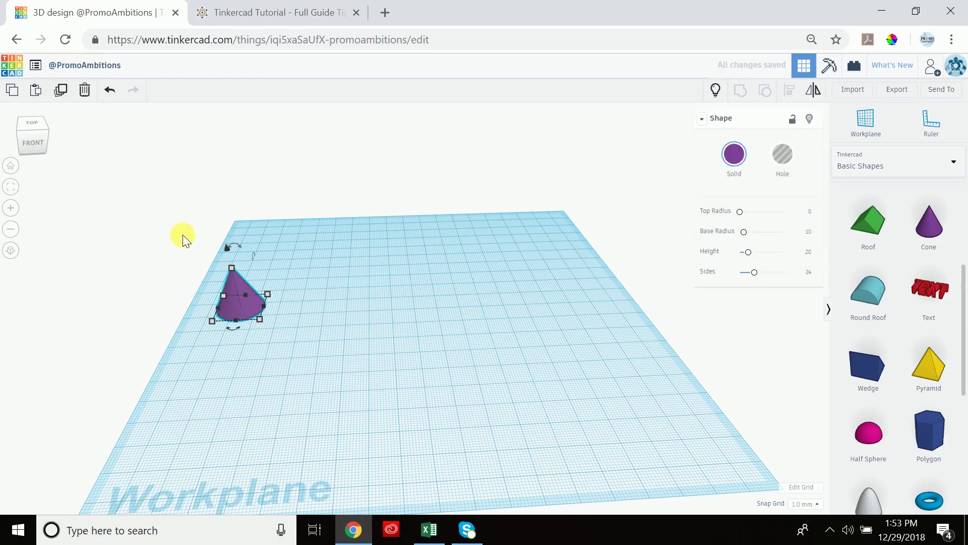
left_click_drag(232, 290, 310, 307)
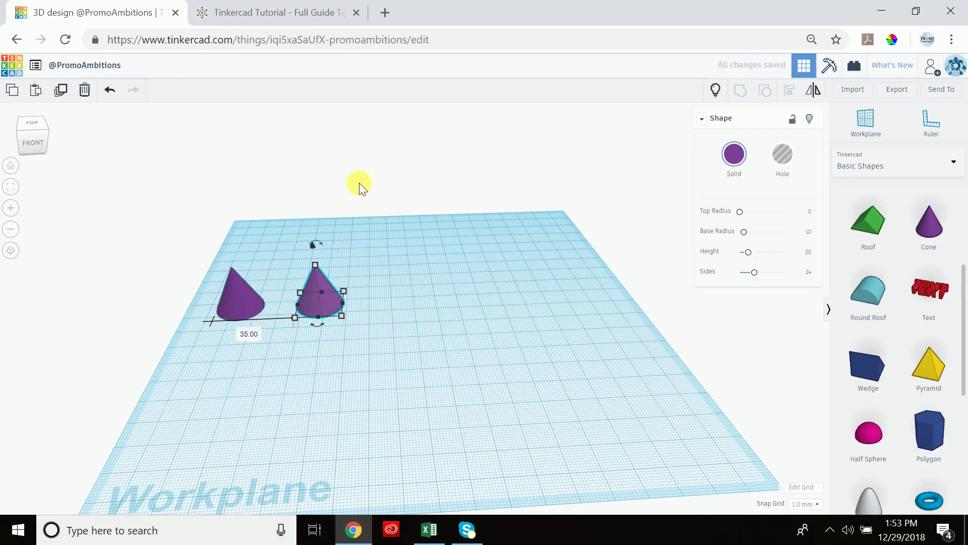
left_click(359, 182)
left_click(316, 290)
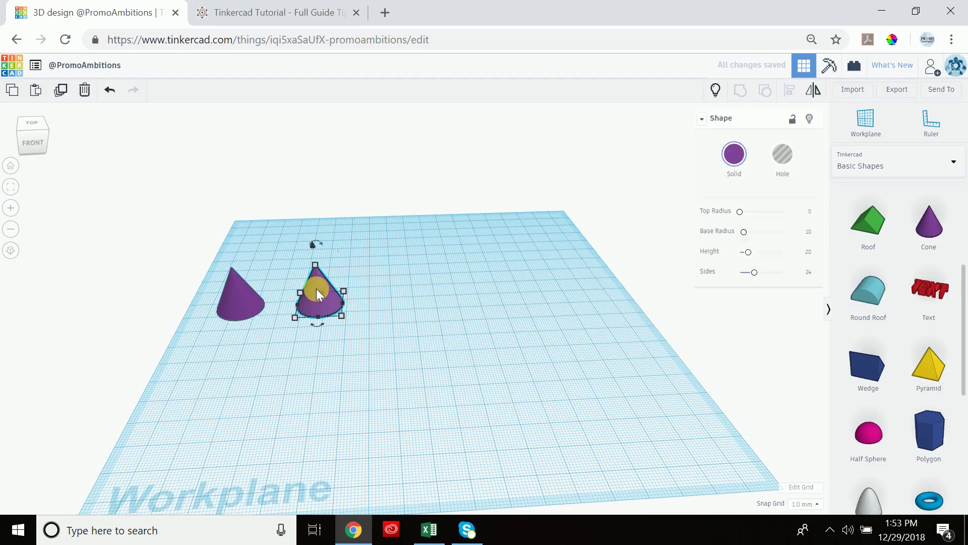
Step: Duplicate the reselected cone and pull its copy aside, then delete both copies
left_click(61, 90)
left_click_drag(317, 283, 353, 329)
left_click_drag(308, 360, 299, 368)
key("Delete")
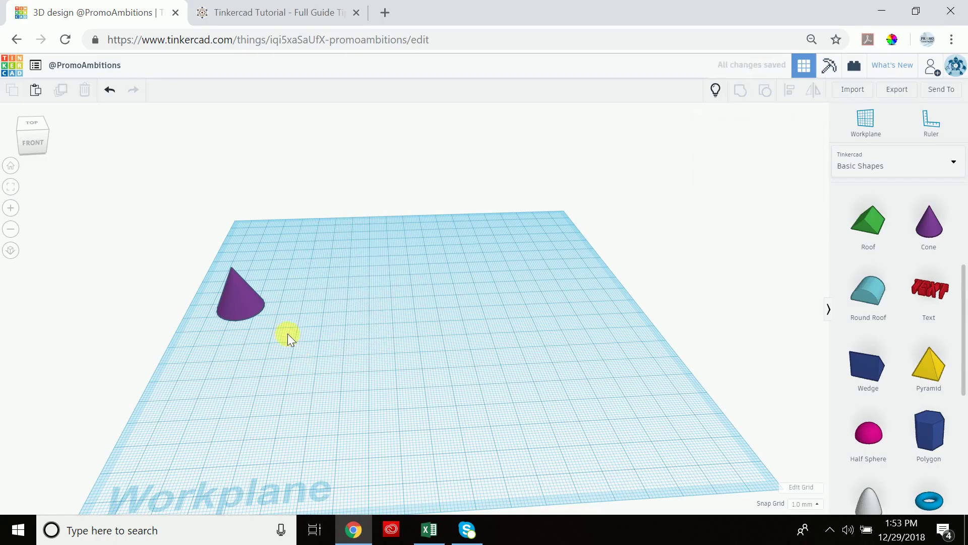
Step: Duplicate the remaining cone, move the copy 25 mm to the right and raise it 6 mm above the workplane
mouse_move(281, 301)
right_mouse_down()
mouse_move(289, 286)
mouse_move(277, 292)
right_mouse_up()
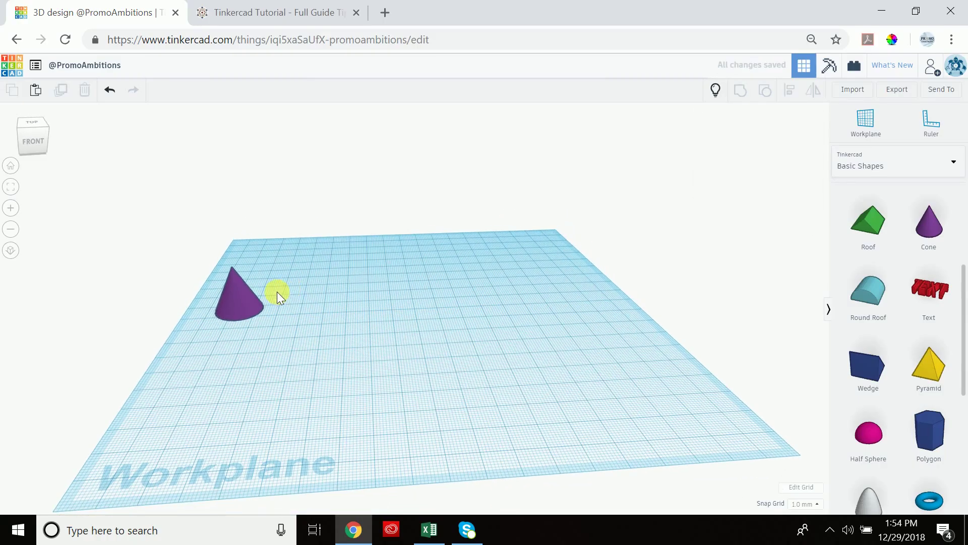
left_click(238, 296)
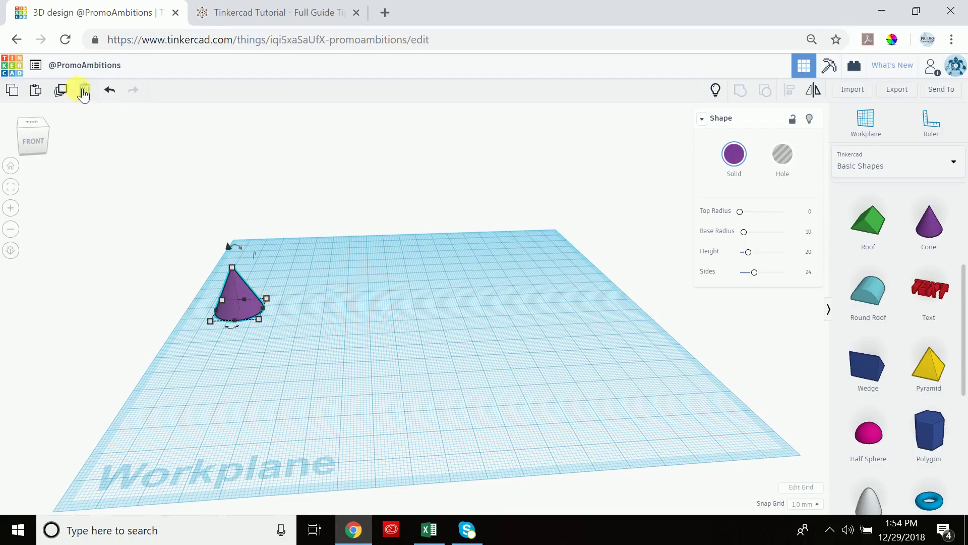
left_click(62, 91)
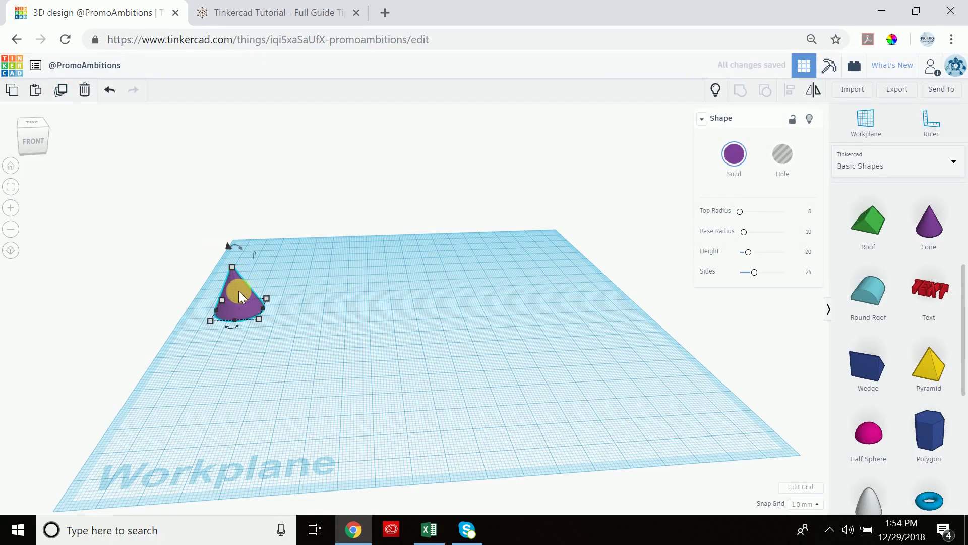
left_click_drag(235, 290, 289, 305)
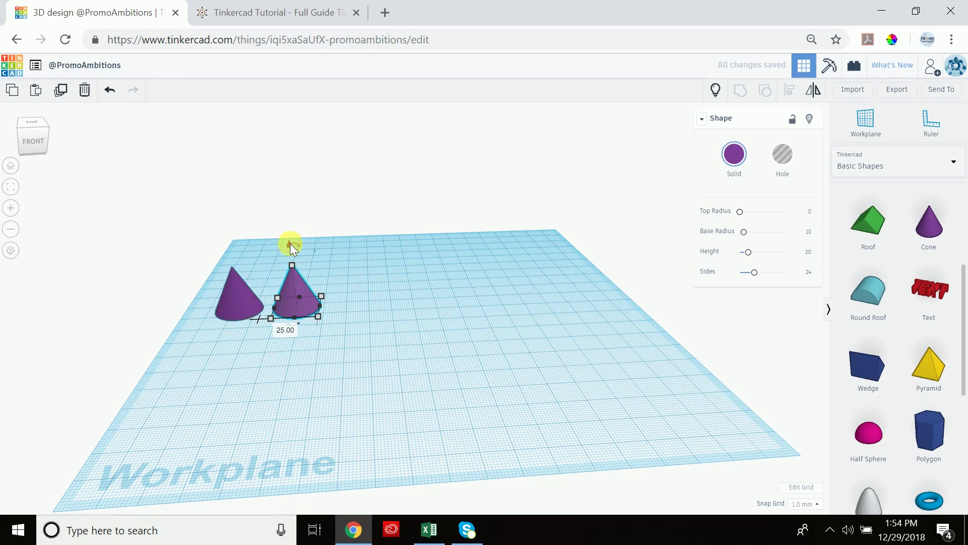
left_click_drag(291, 244, 290, 227)
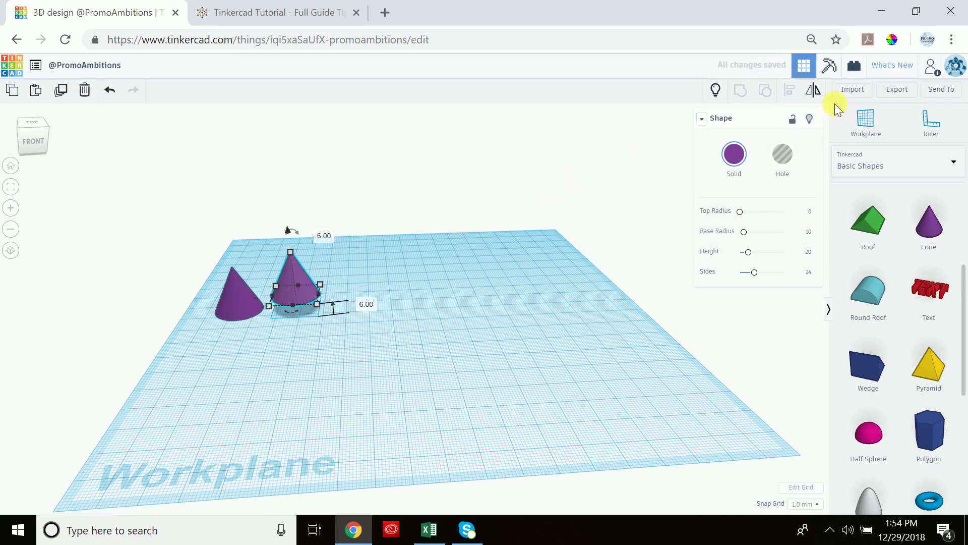
Step: Flip the raised cone copy vertically so its tip points down
left_click(822, 95)
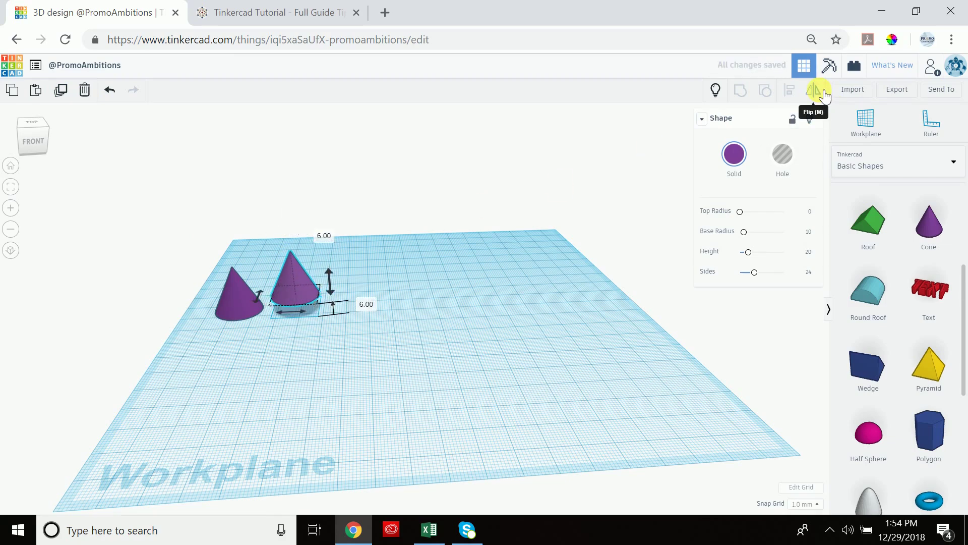
left_click(331, 283)
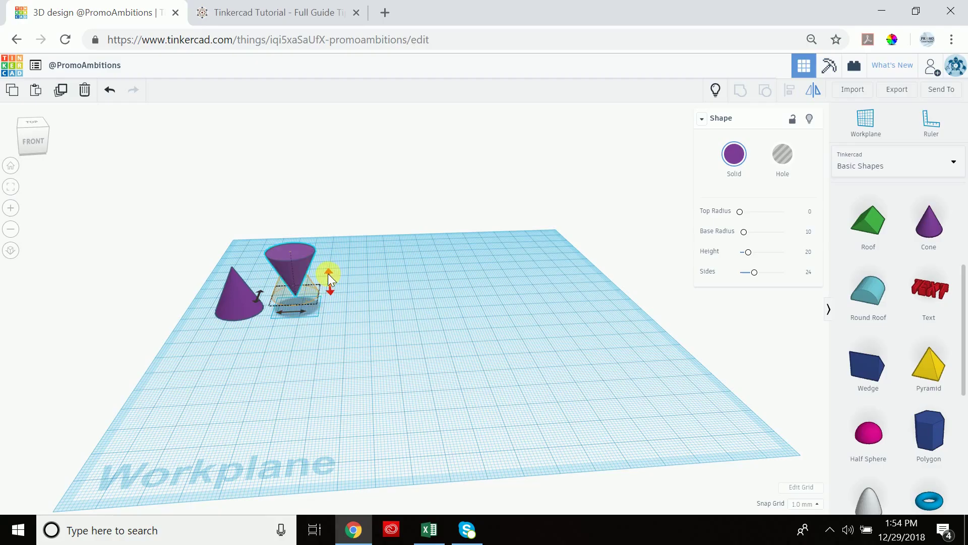
mouse_move(361, 237)
right_mouse_down()
mouse_move(382, 199)
mouse_move(347, 246)
right_mouse_up()
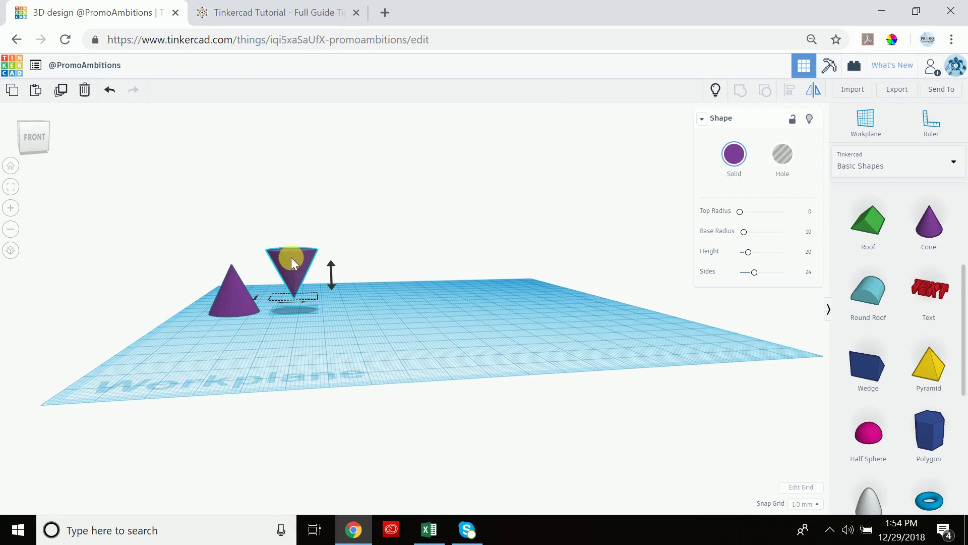
Step: Repeat the move, raise and flip duplication five times to build an alternating row of seven cones
left_click(66, 94)
left_click(67, 95)
left_click(66, 95)
left_click(66, 95)
left_click(66, 95)
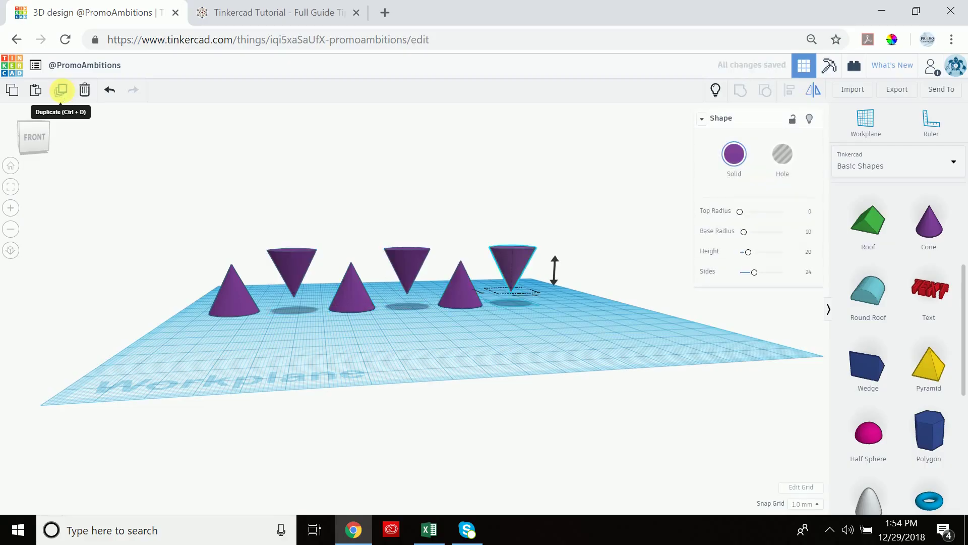
Step: Select the six upright and inverted copies together and delete them, leaving the first cone
right_click_drag(390, 246, 363, 240)
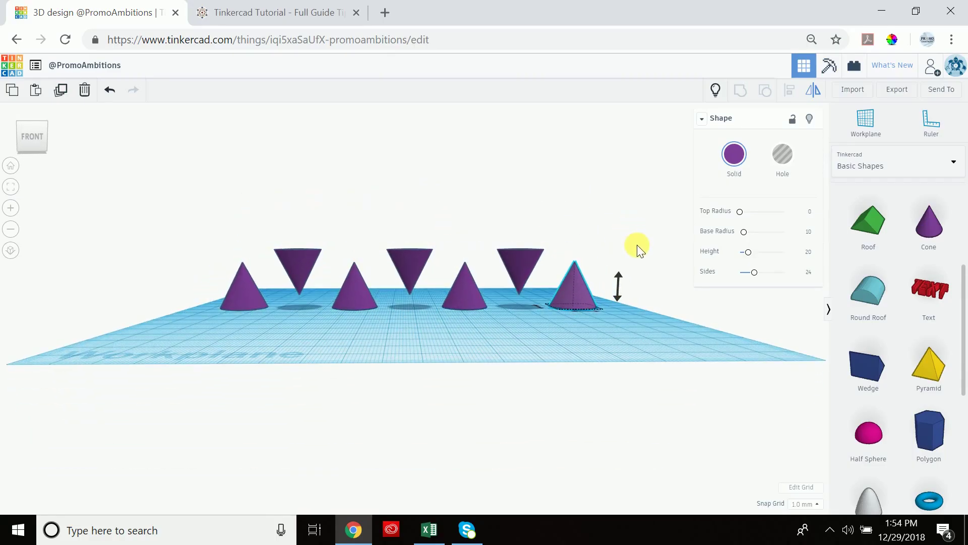
left_click_drag(633, 241, 280, 303)
key("Delete")
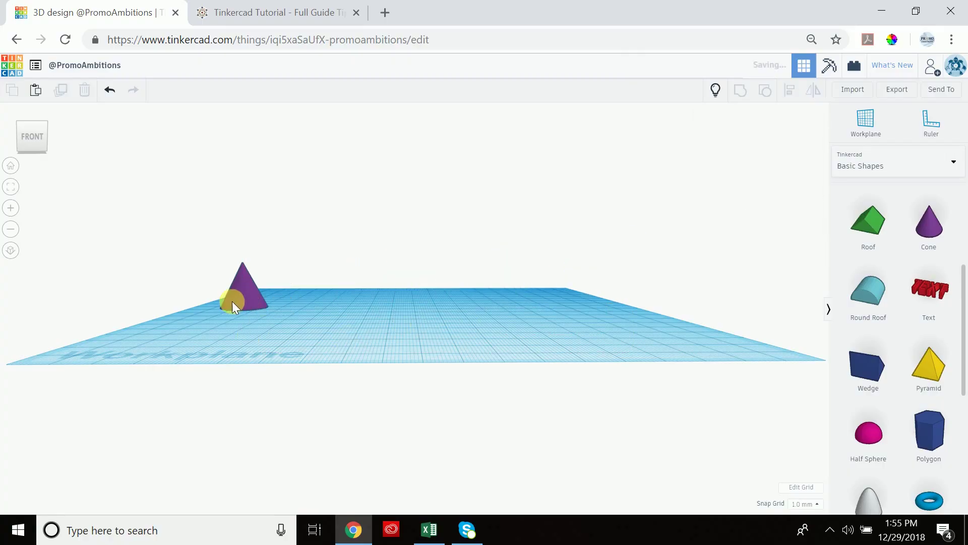
Step: Duplicate the remaining cone, move the copy to the right and raise it 5 mm above the workplane
right_click_drag(283, 253, 302, 296)
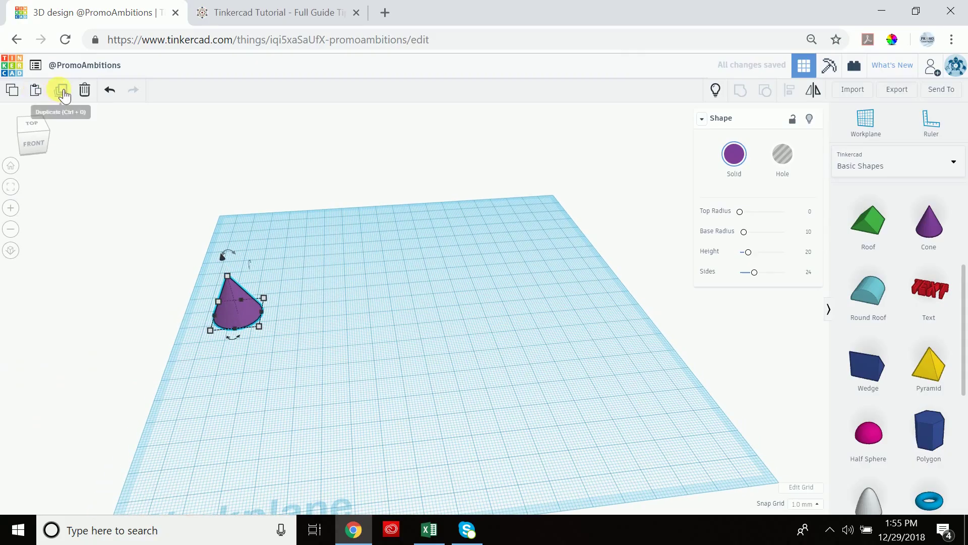
right_click_drag(138, 138, 353, 202)
key("ctrl+d")
left_click_drag(241, 288, 273, 269)
left_click_drag(265, 246, 265, 231)
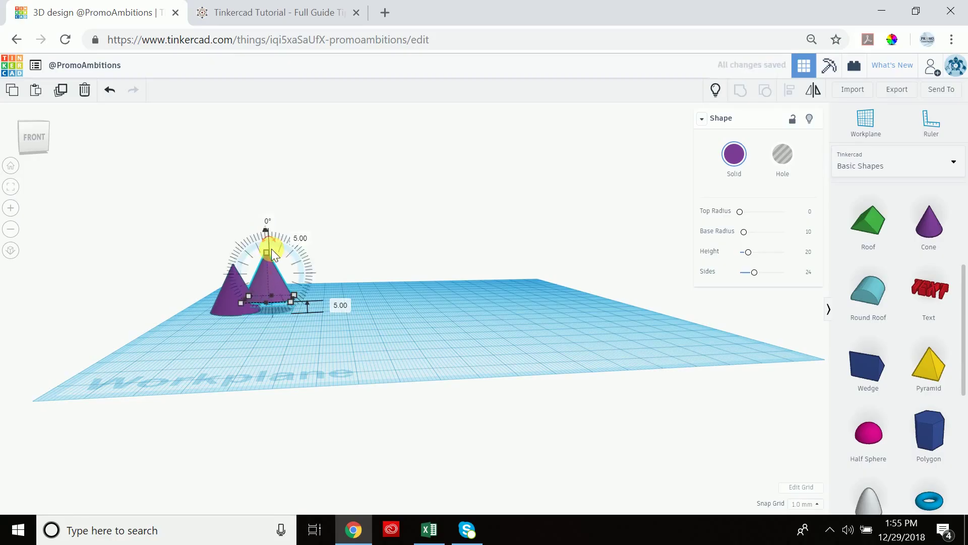
Step: Repeat the move-and-raise duplication ten times to build a rising staircase of twelve cones
left_click(62, 89)
left_click(62, 90)
left_click(62, 90)
left_click(62, 90)
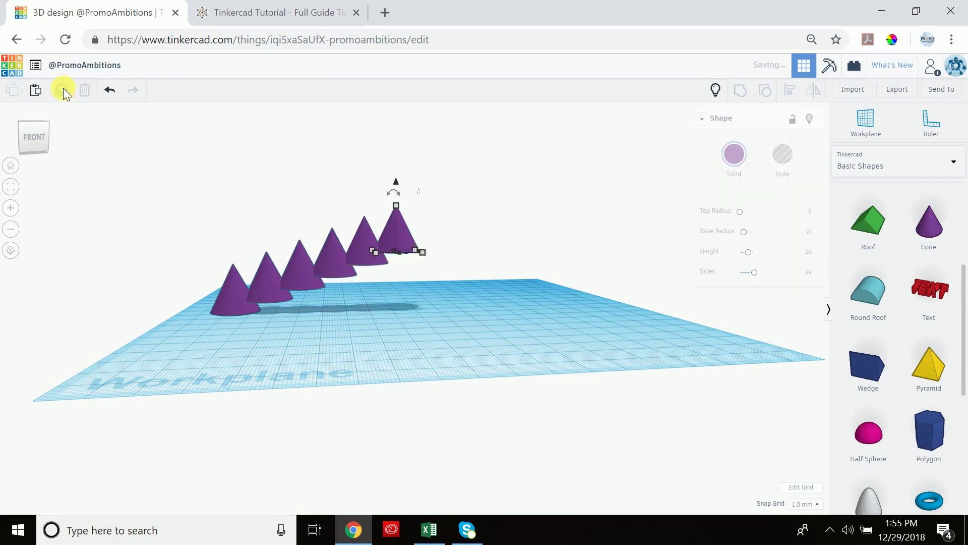
left_click(62, 89)
left_click(62, 90)
left_click(62, 90)
left_click(62, 89)
left_click(62, 89)
left_click(62, 90)
right_click_drag(568, 225, 525, 259)
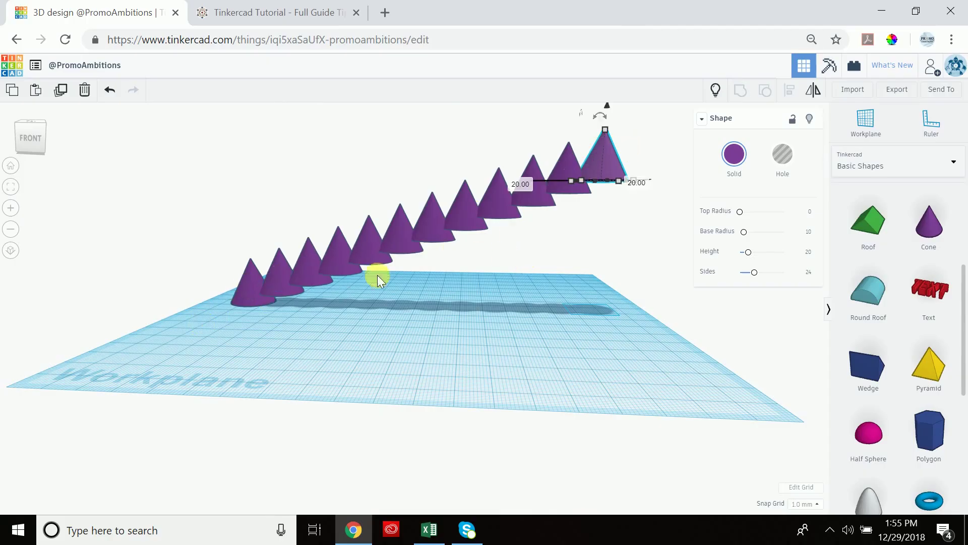
mouse_move(469, 262)
right_mouse_down()
mouse_move(519, 374)
mouse_move(507, 371)
mouse_move(471, 301)
mouse_move(471, 274)
mouse_move(450, 283)
mouse_move(441, 275)
mouse_move(468, 267)
right_mouse_up()
Step: Select all twelve cones together and delete them to clear the workplane
left_click_drag(644, 130, 225, 337)
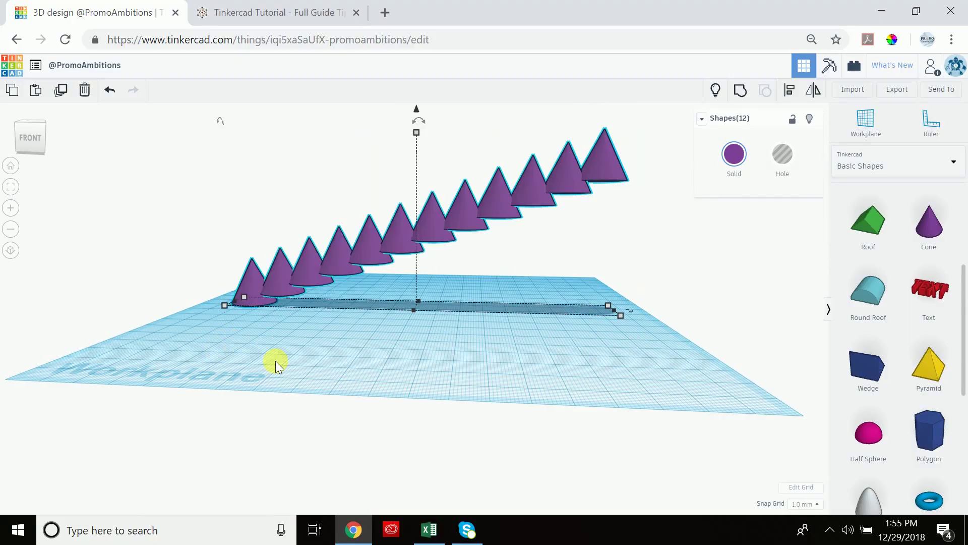
key("Delete")
right_click_drag(413, 188, 2, 121)
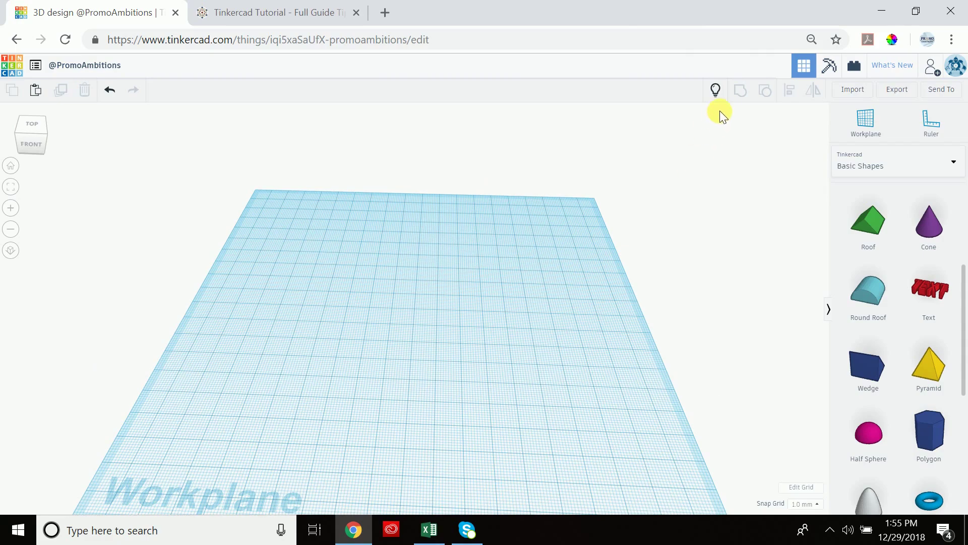
Step: Show all hidden shapes to bring back the clock ring, hub and hands
left_click(716, 90)
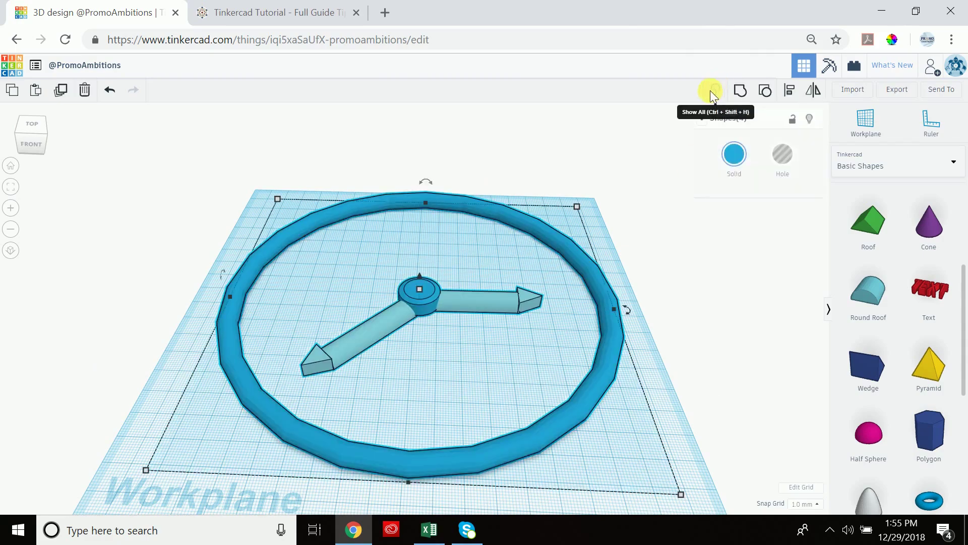
right_click_drag(654, 222, 637, 207)
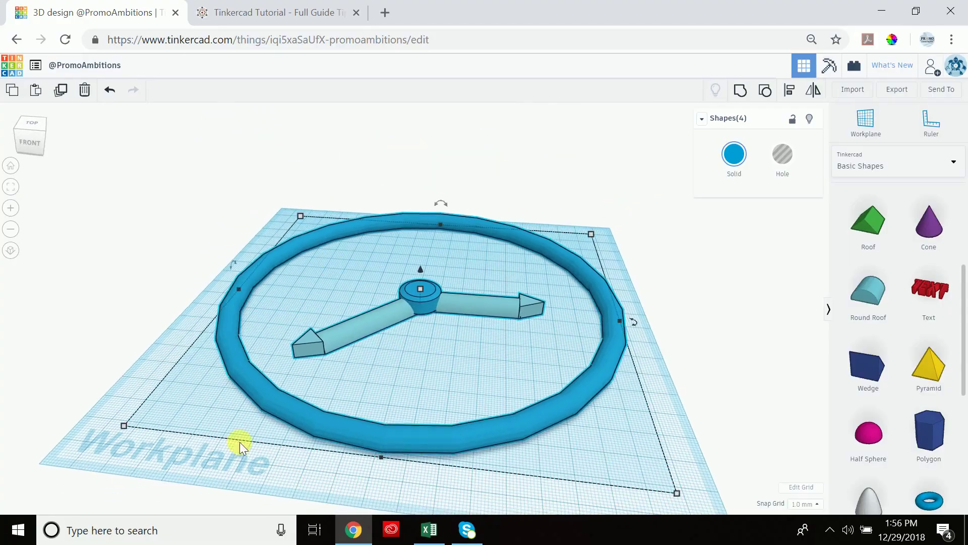
right_click_drag(666, 194, 689, 265)
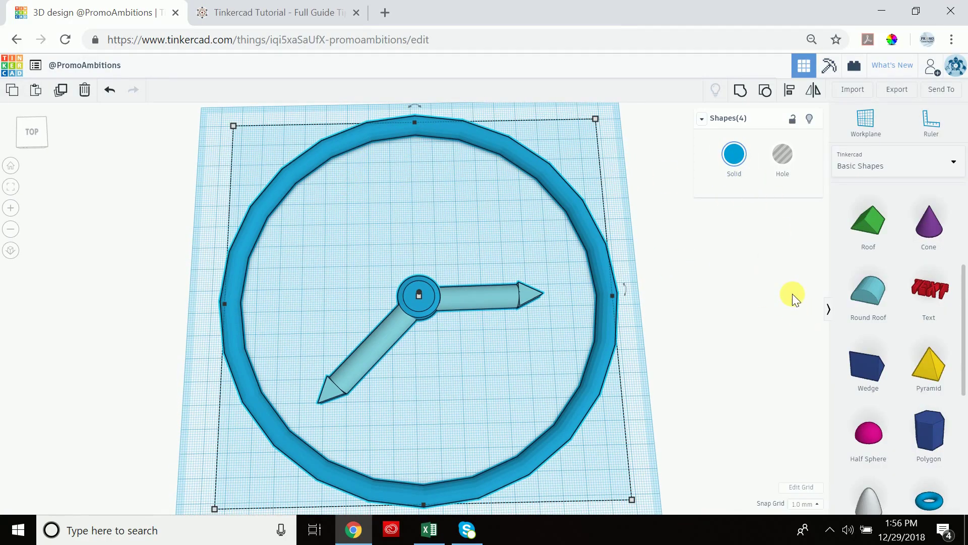
Step: Place a sphere from the Basic Shapes between the tip of the right-pointing clock hand and the ring
scroll(934, 318, "down", 4)
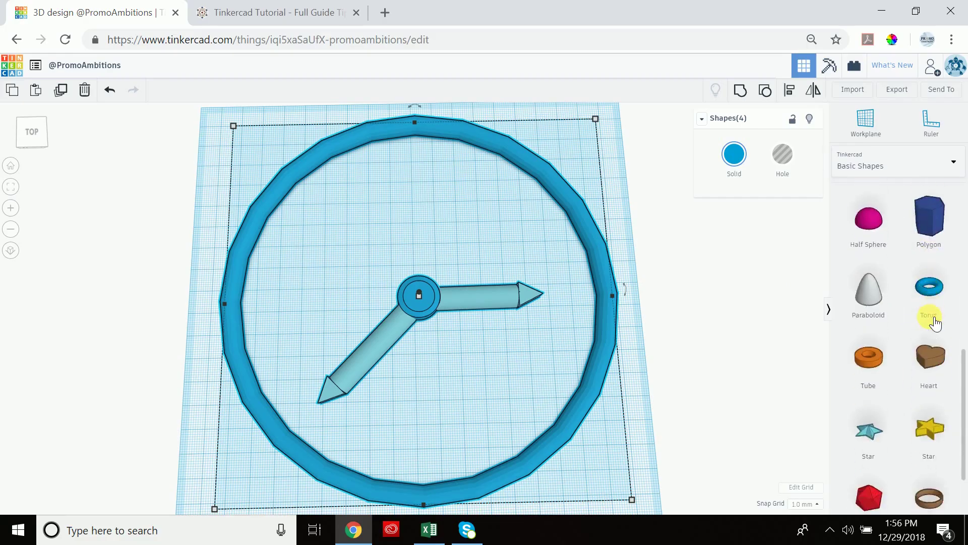
scroll(933, 322, "down", 2)
scroll(923, 434, "up", 8)
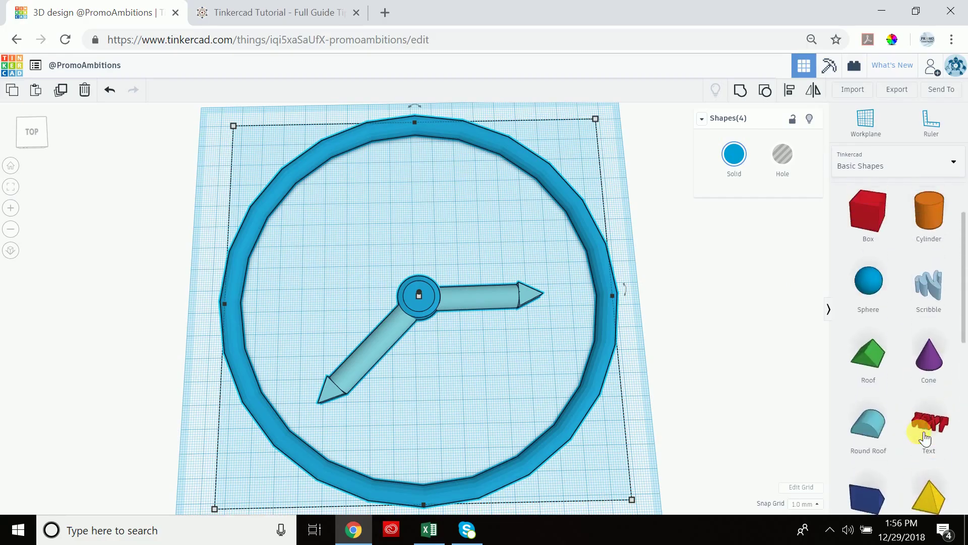
left_click_drag(869, 309, 565, 306)
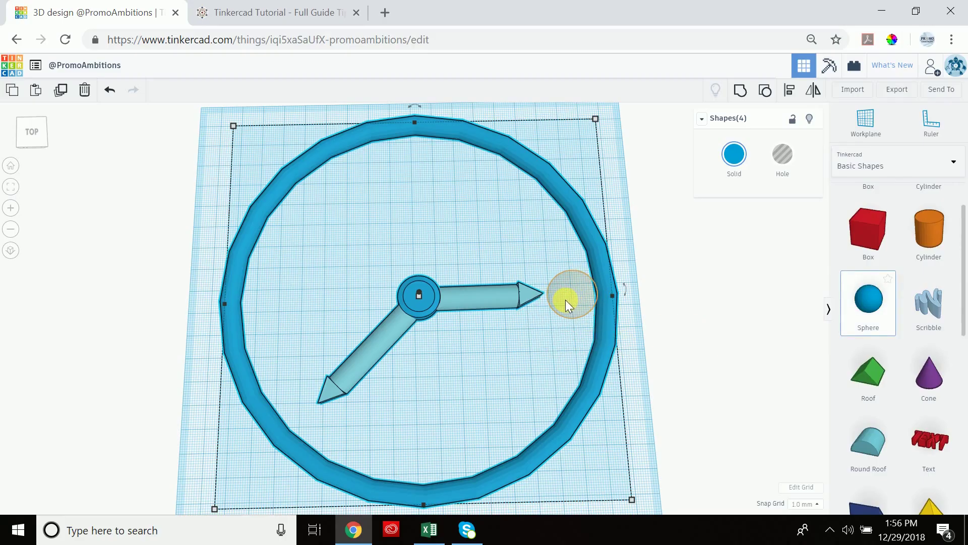
left_click(565, 300)
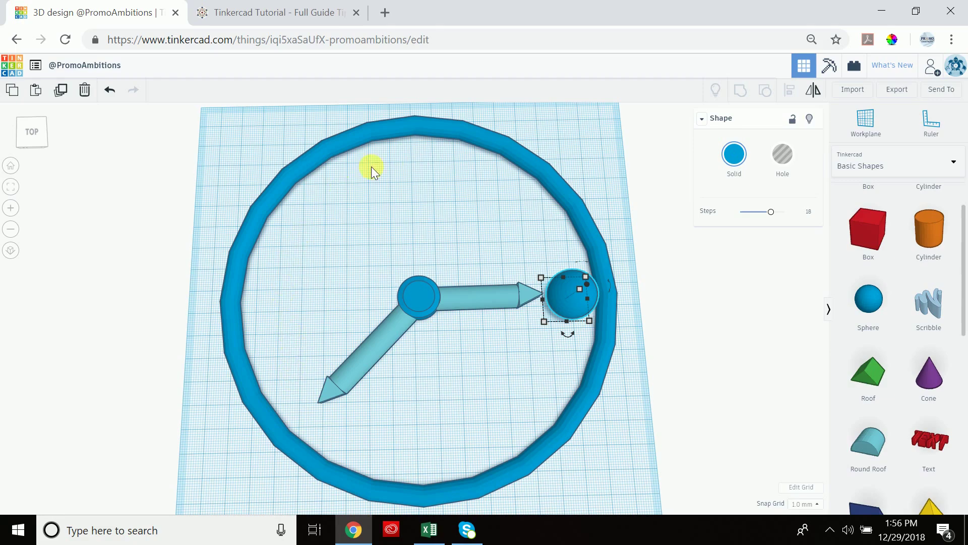
Step: Set the sphere's length and width to 12 mm each
right_click_drag(654, 328, 648, 288)
left_click(548, 320)
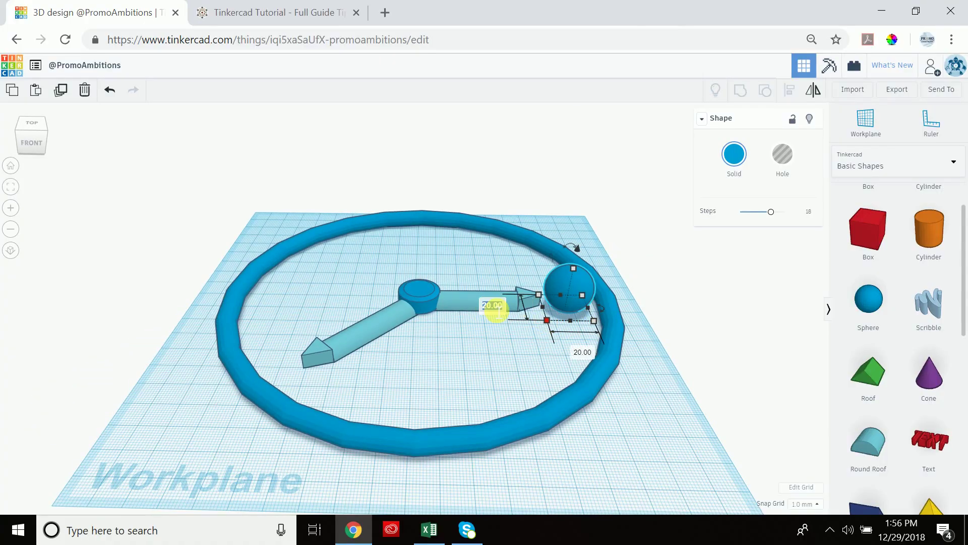
type("12")
left_click(580, 346)
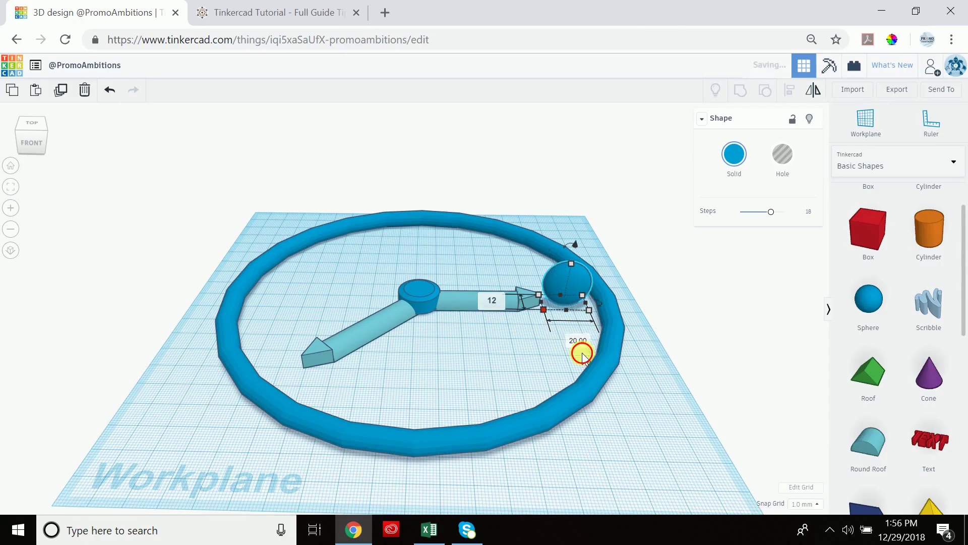
left_click(579, 340)
type("12")
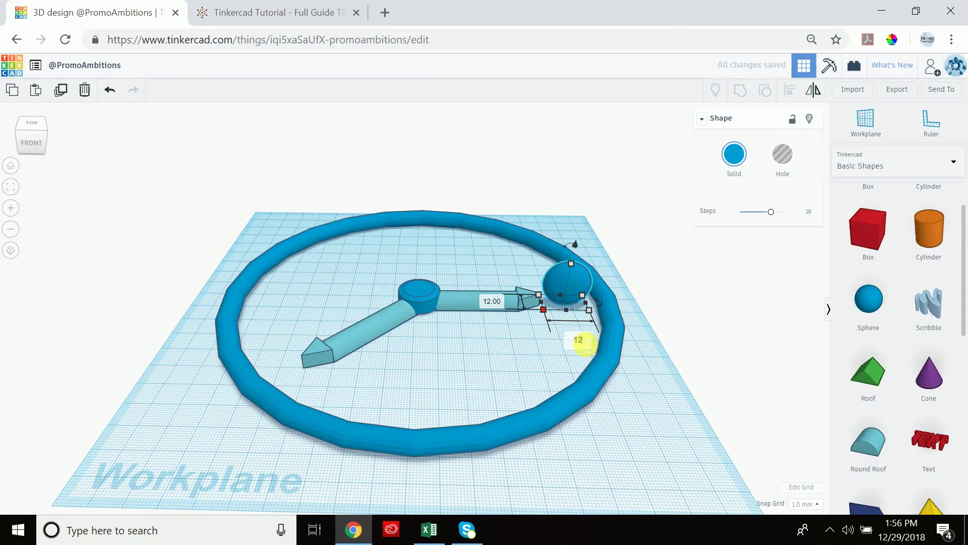
key("Return")
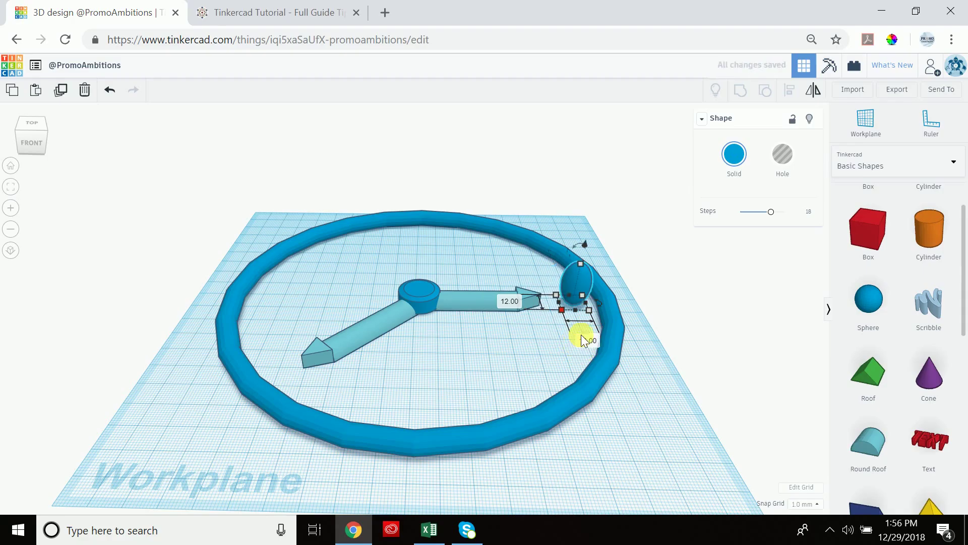
Step: Set the sphere's height to 12 mm and deselect it
mouse_move(582, 262)
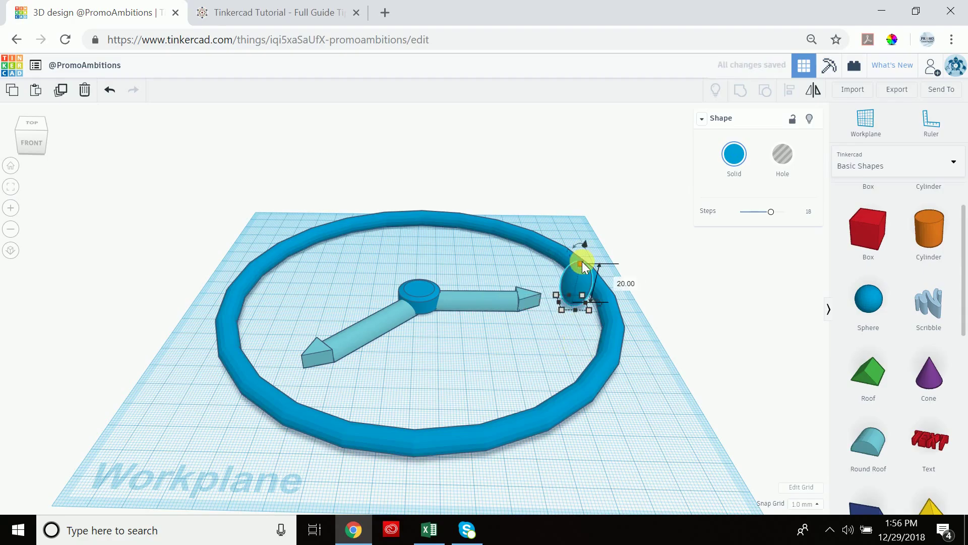
left_click(630, 285)
type("12")
key("Return")
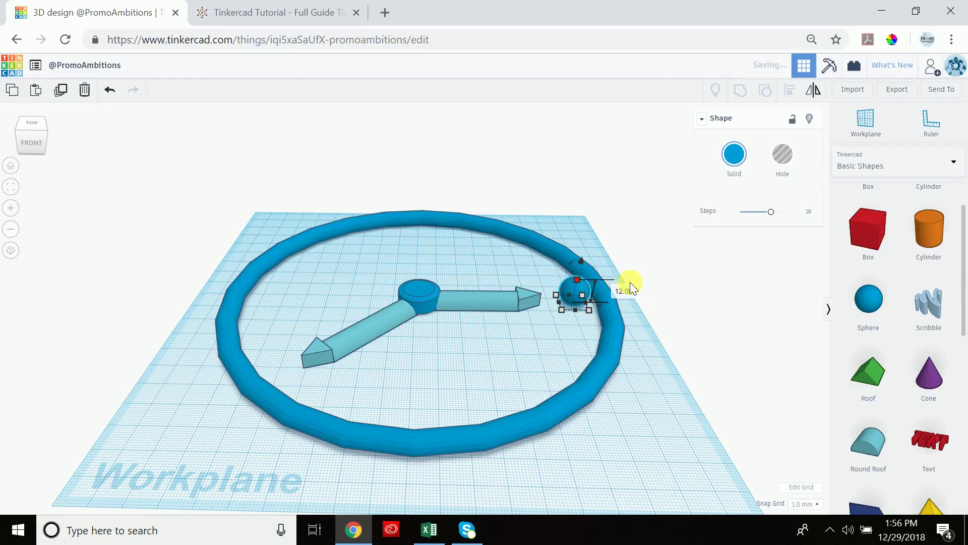
left_click(577, 329)
Step: Select the two spheres on opposite sides of the clock face and group them into one shape
right_click_drag(577, 329, 573, 385)
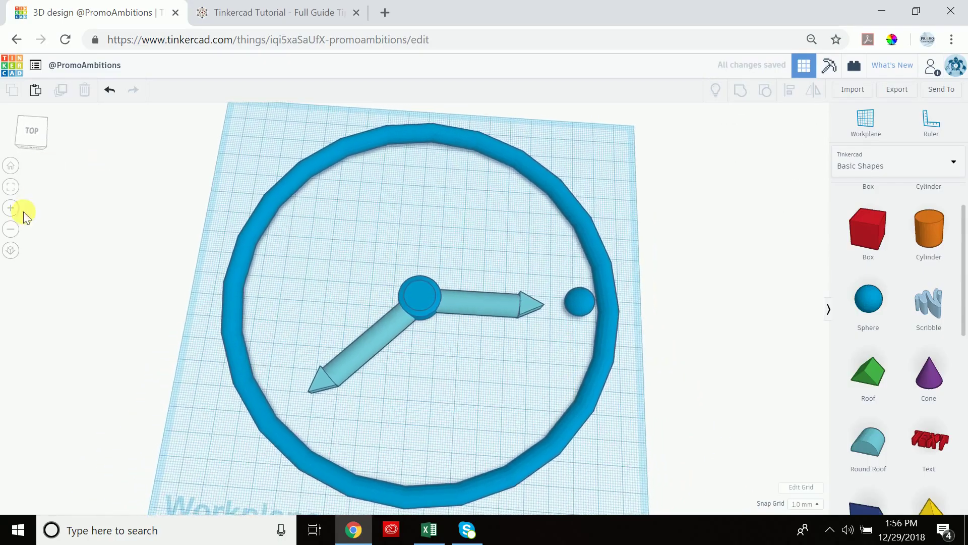
left_click(34, 127)
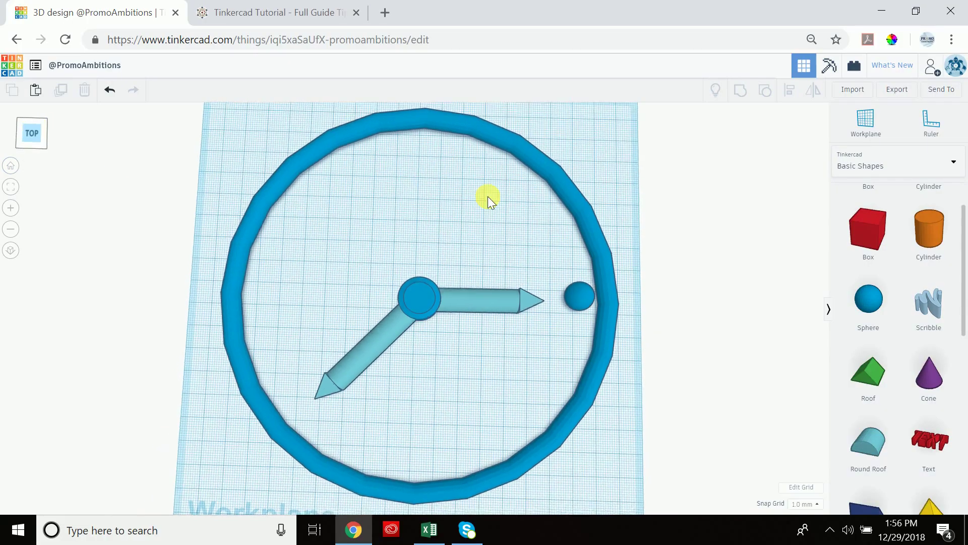
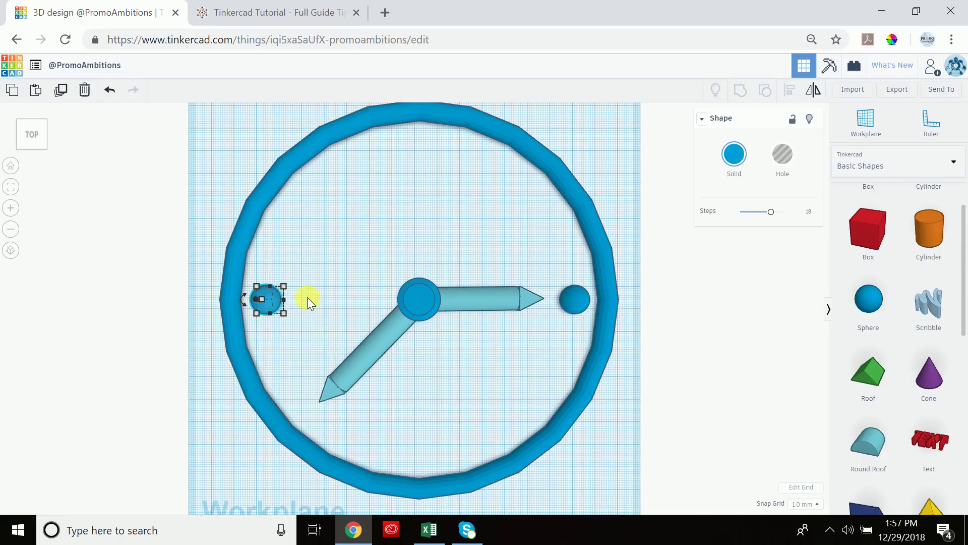
left_click(570, 300, "shift")
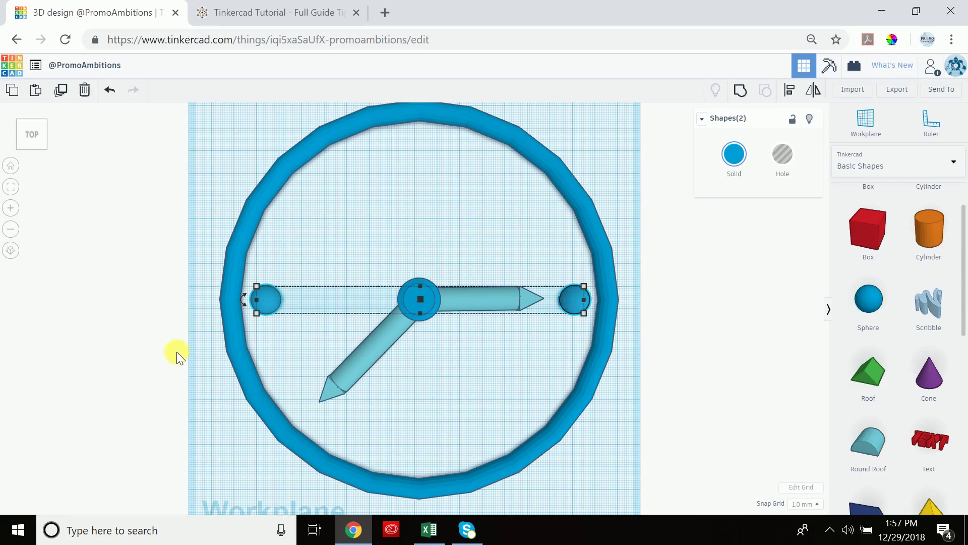
left_click(742, 90)
right_click_drag(512, 391, 513, 320)
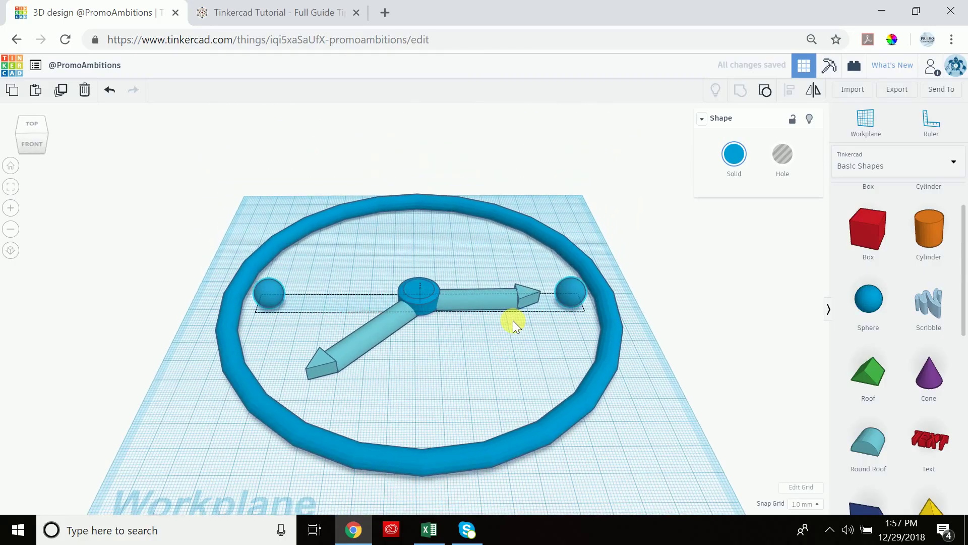
right_click_drag(571, 214, 584, 278)
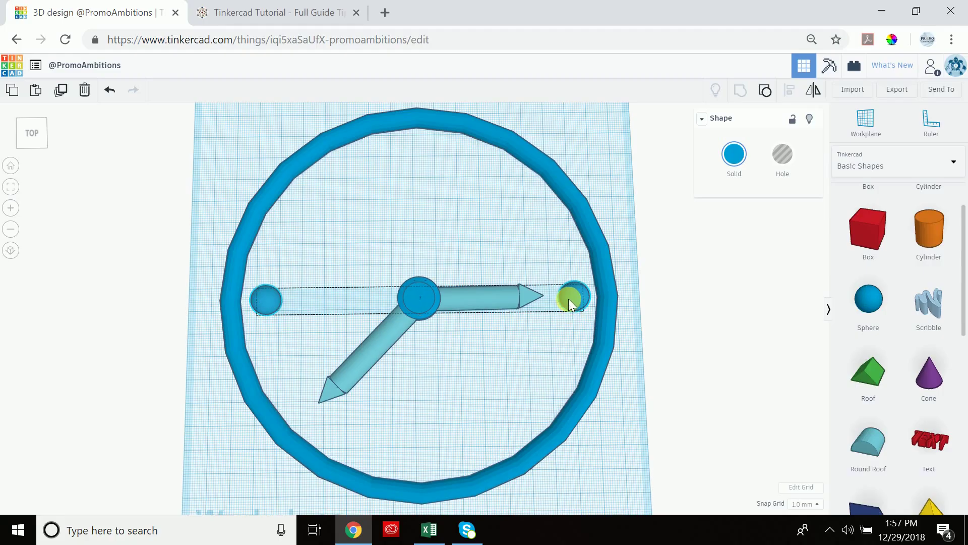
Step: Select the grouped spheres together with the clock ring and align them on their centres
left_click(505, 300)
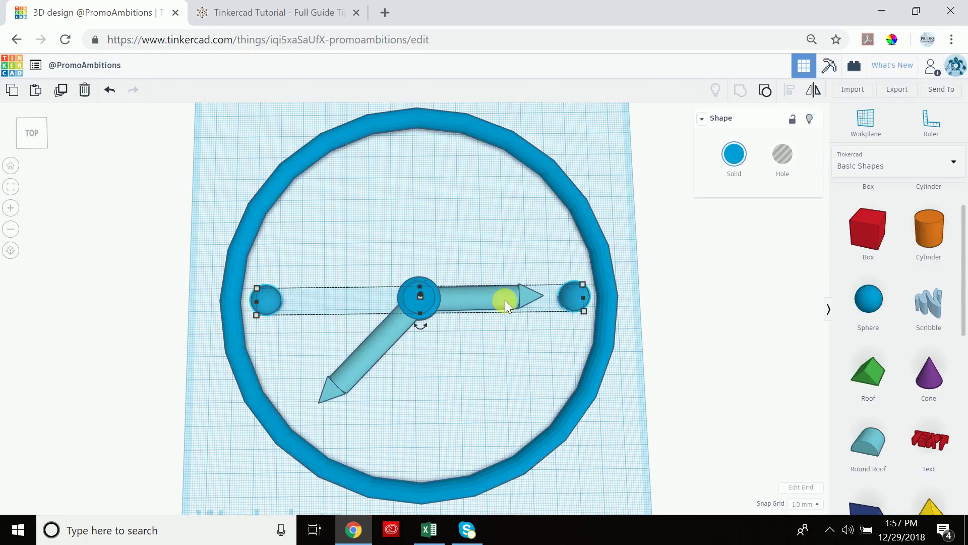
left_click(554, 175, "shift")
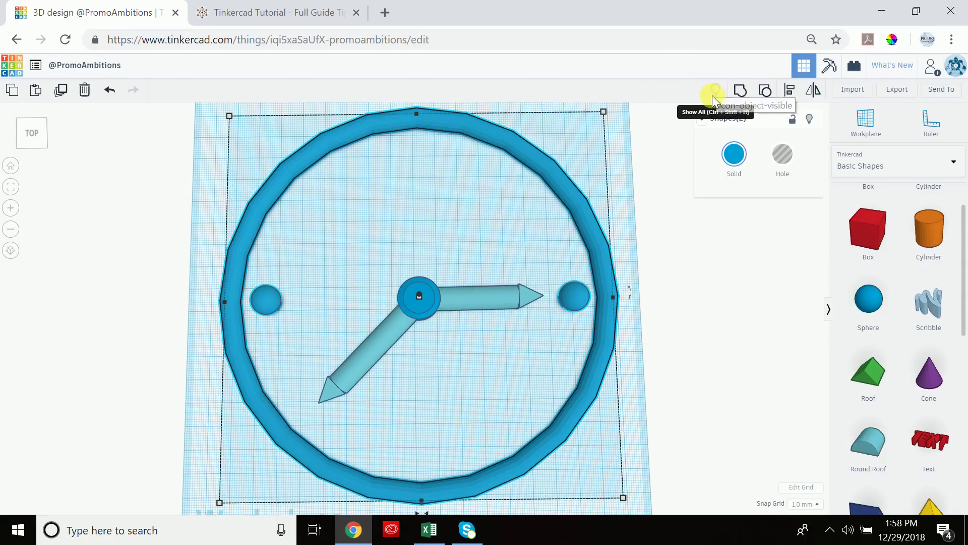
left_click(789, 91)
scroll(371, 353, "down", 2)
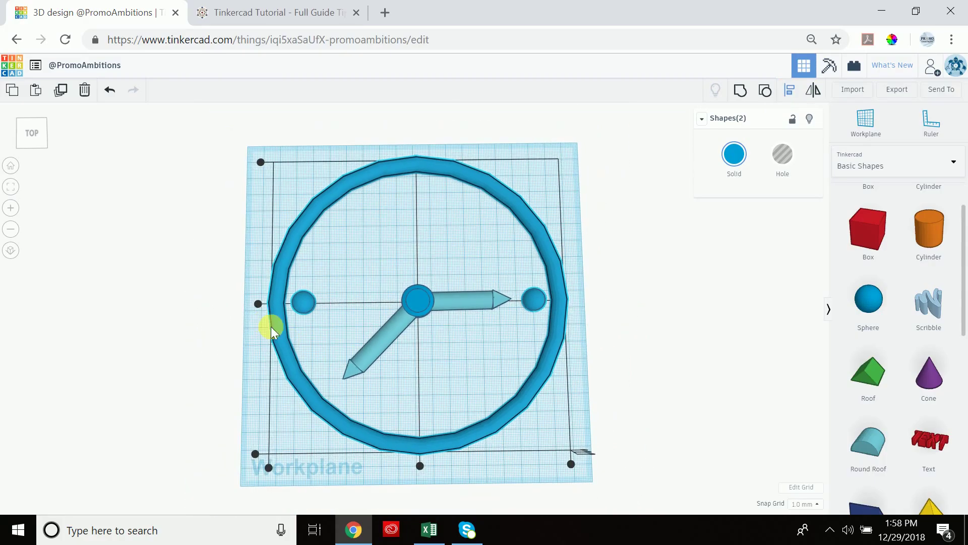
left_click(258, 304)
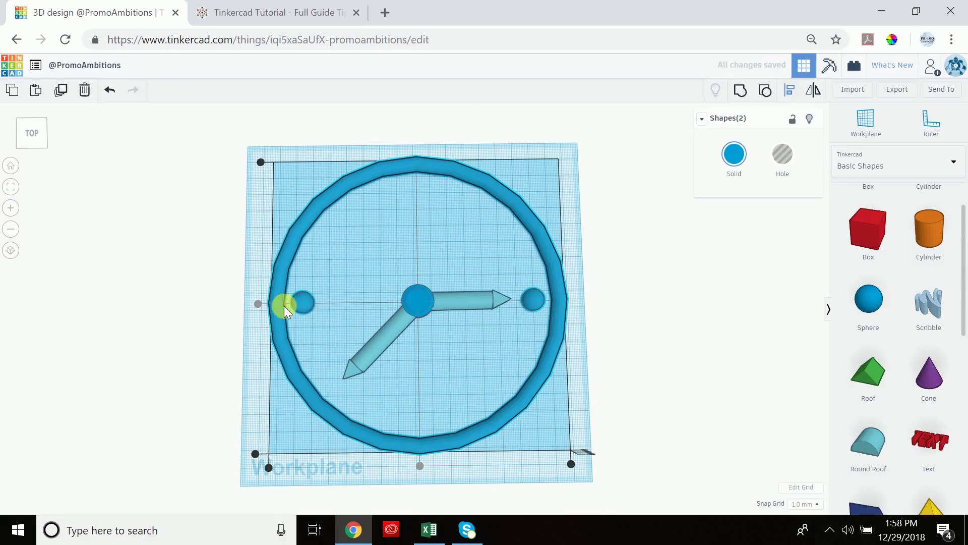
left_click(604, 251)
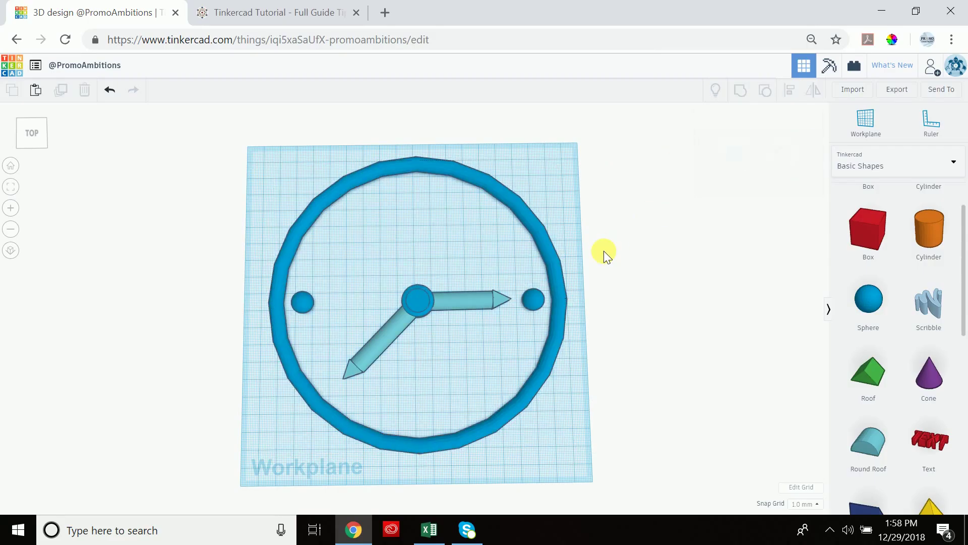
Step: Duplicate the grouped pair of spheres in place and rotate the copy 30° around the clock's centre
mouse_move(601, 323)
right_mouse_down()
mouse_move(613, 275)
mouse_move(598, 323)
mouse_move(606, 313)
right_mouse_up()
left_click(538, 297)
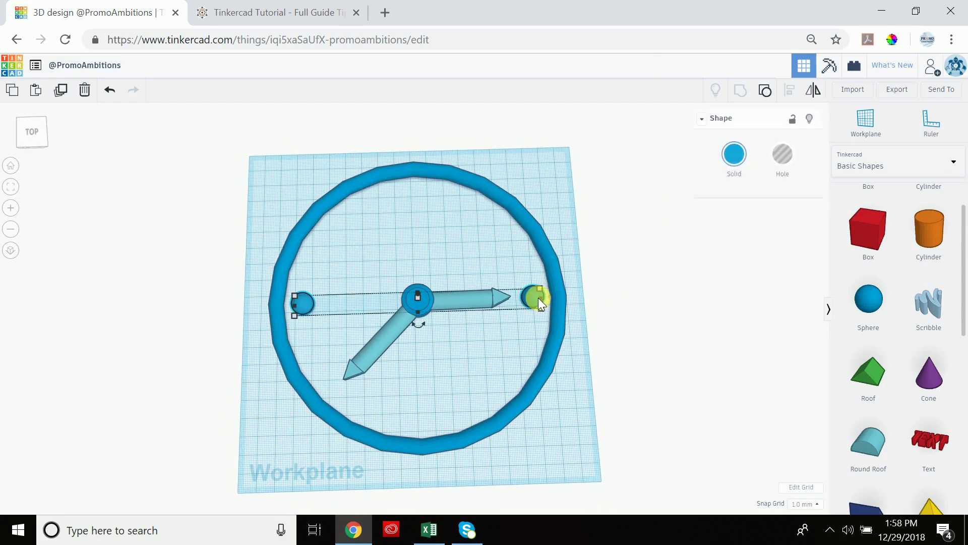
left_click(62, 91)
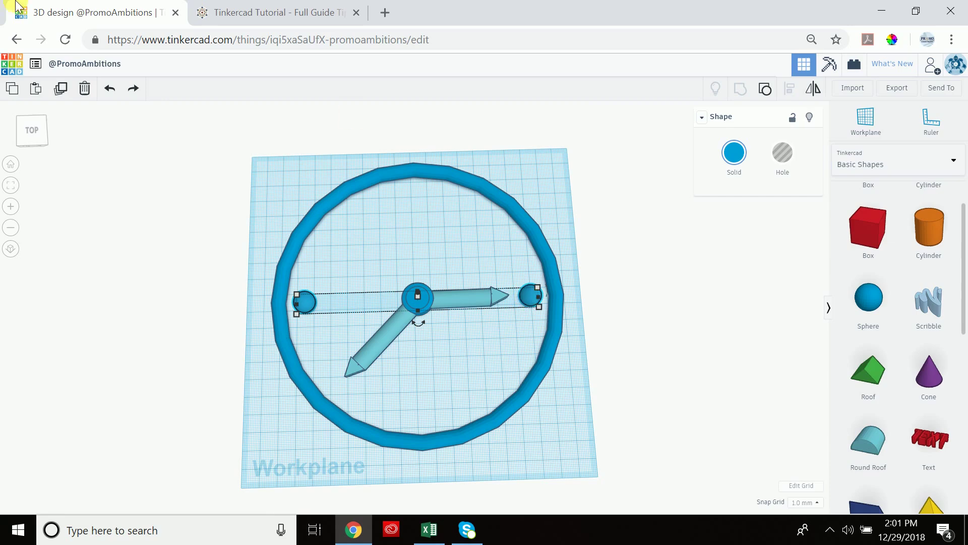
left_click(65, 88)
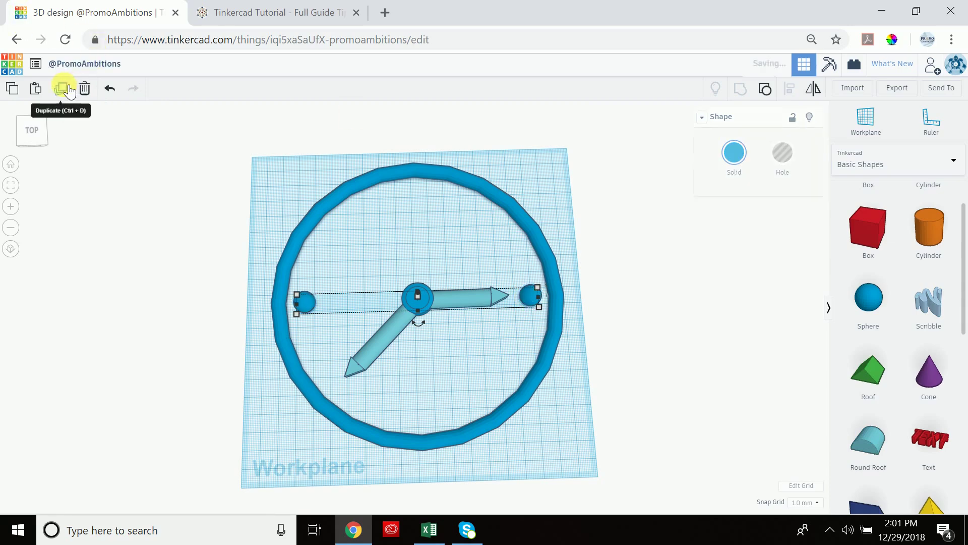
left_click_drag(425, 321, 423, 323)
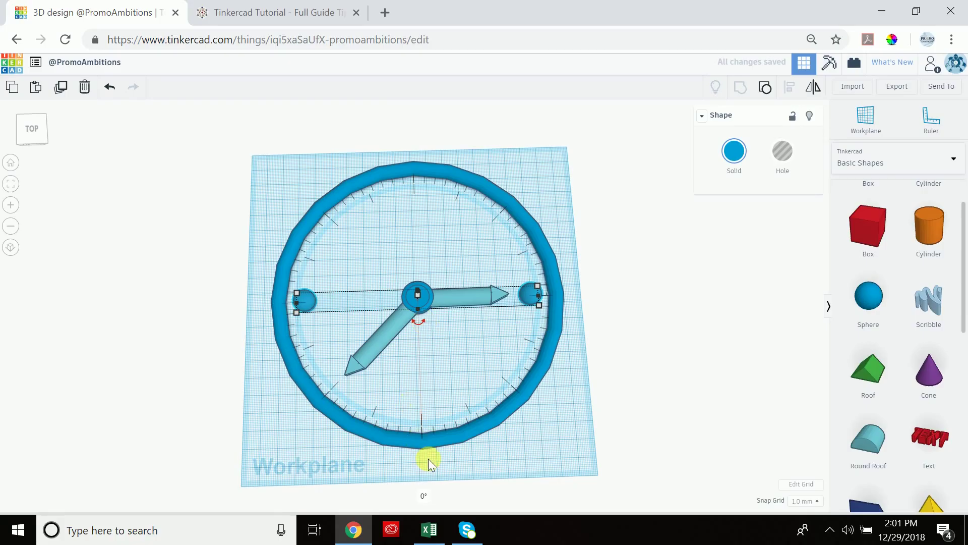
left_click(423, 497)
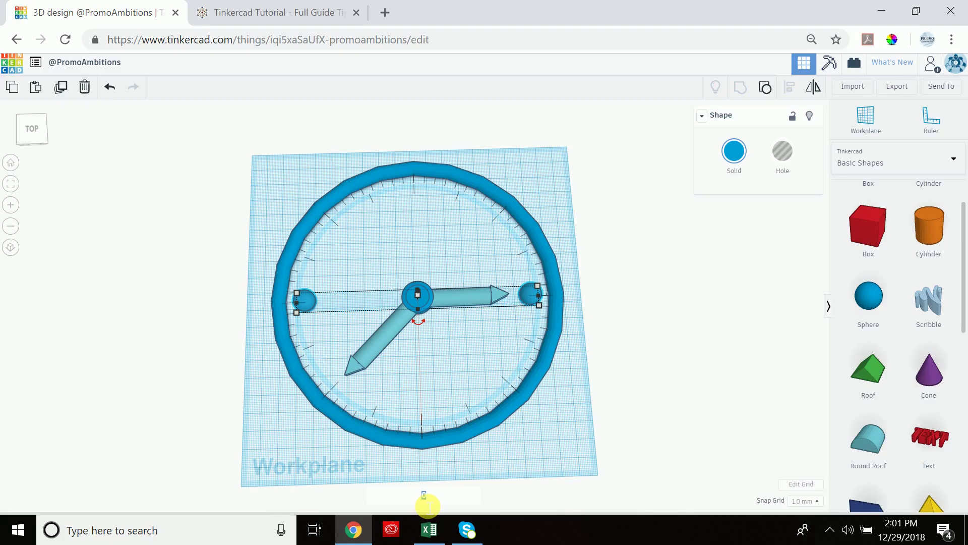
type("30")
key("Return")
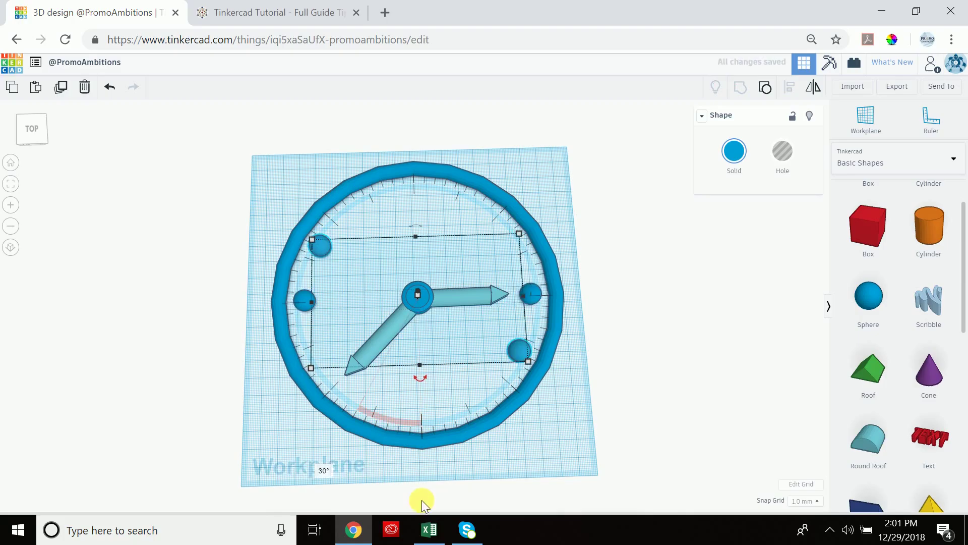
Step: Repeat the rotated duplication of the sphere pair four times to complete the twelve hour marks, and deselect
mouse_move(528, 360)
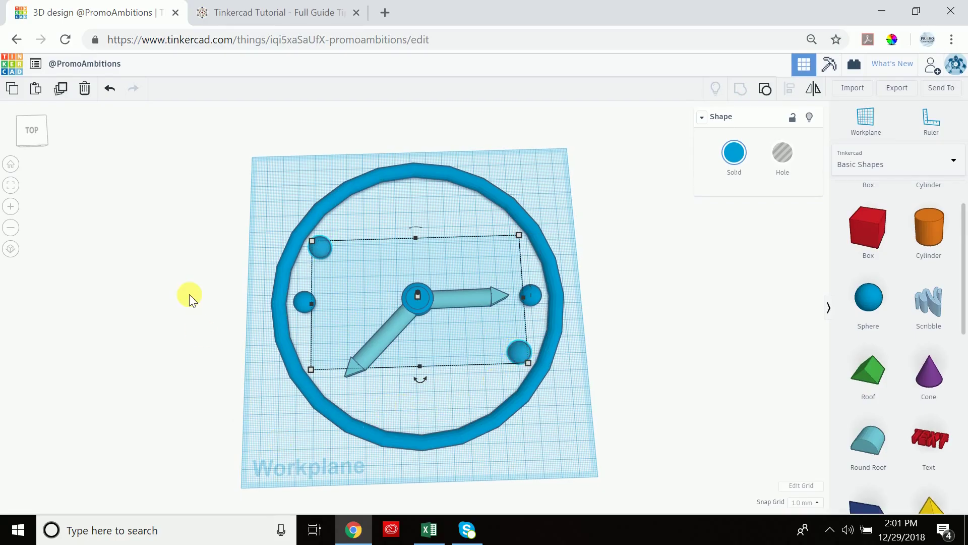
left_click(69, 97)
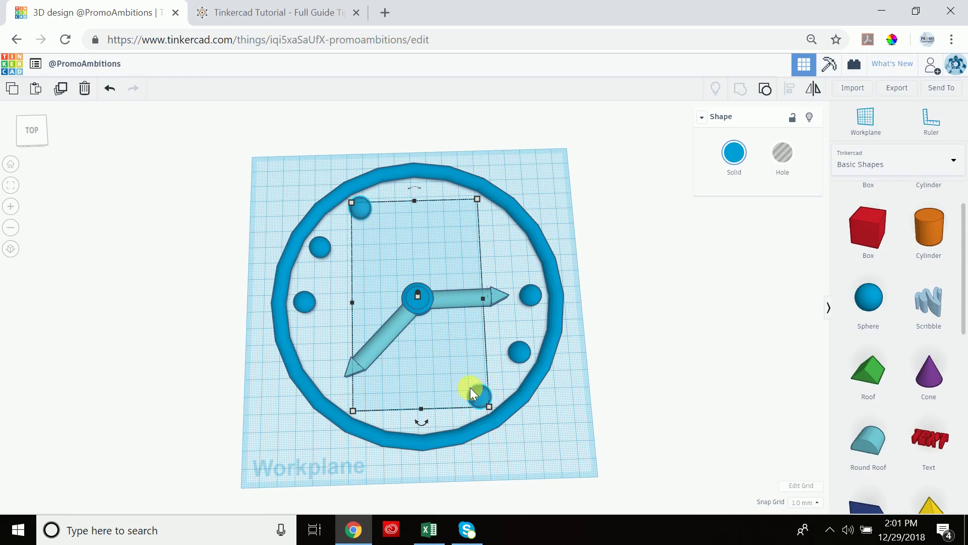
left_click(69, 95)
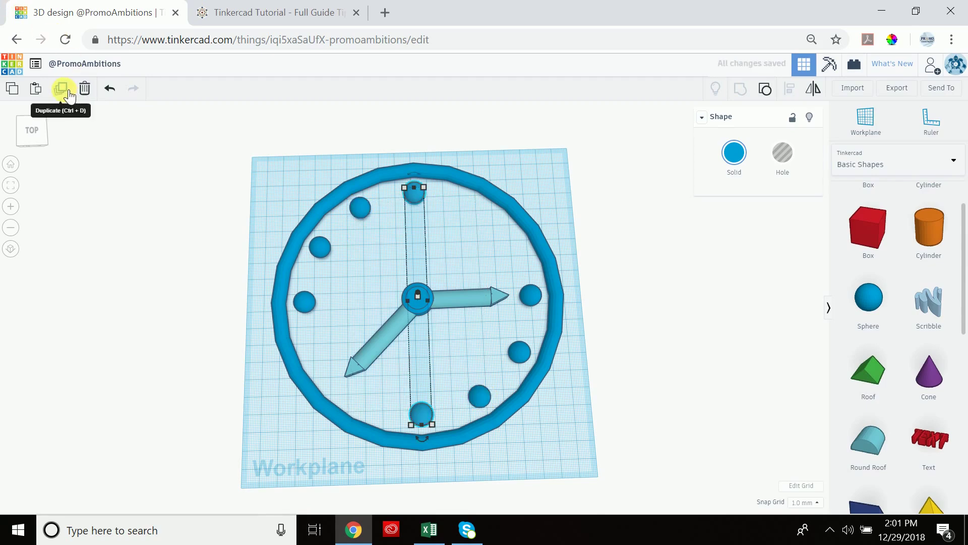
left_click(69, 96)
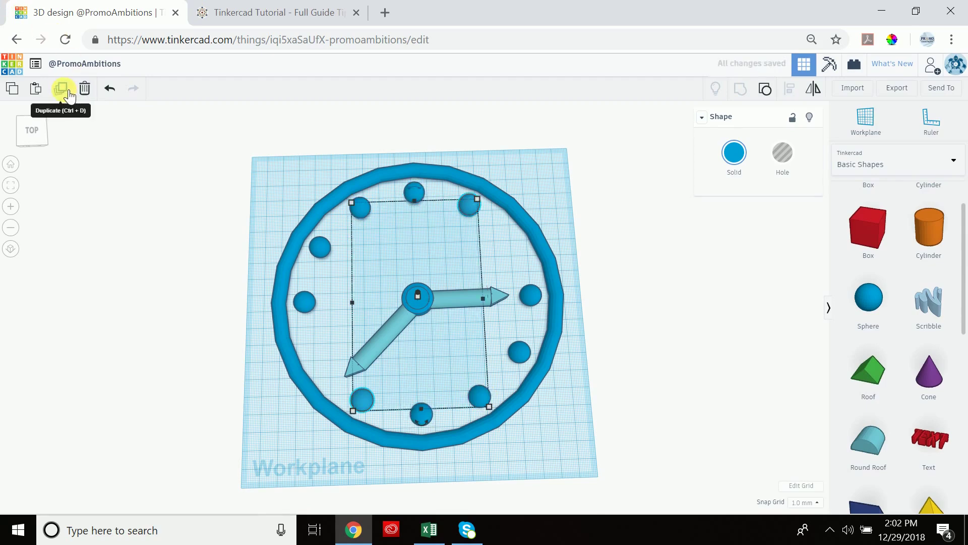
left_click(69, 96)
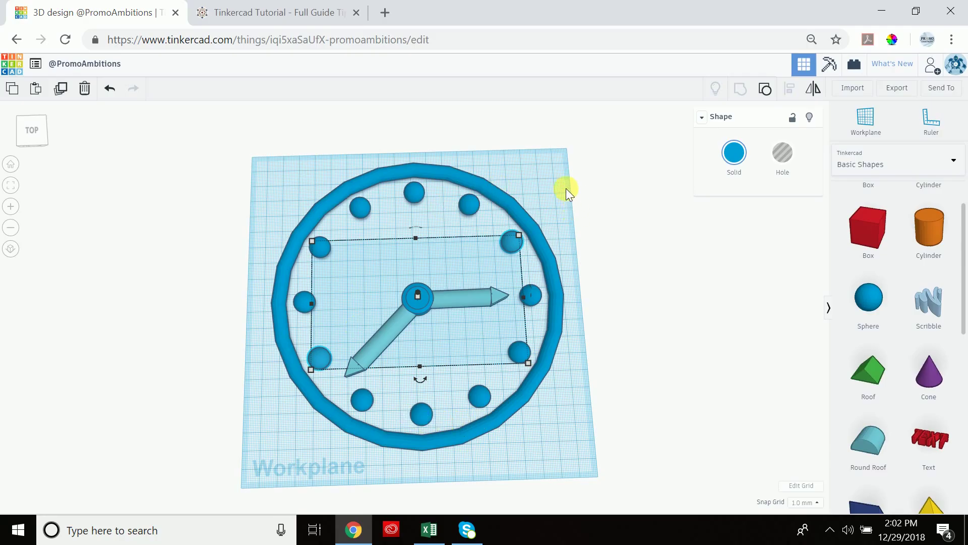
left_click(550, 197)
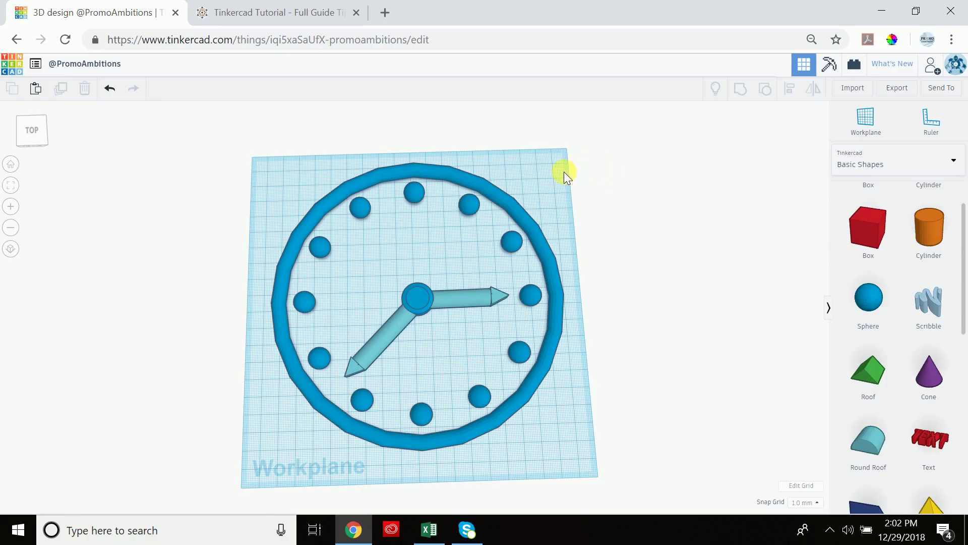
Step: Group the ring, hands and hour marks of the clock into one shape and hide it
left_click_drag(591, 144, 227, 482)
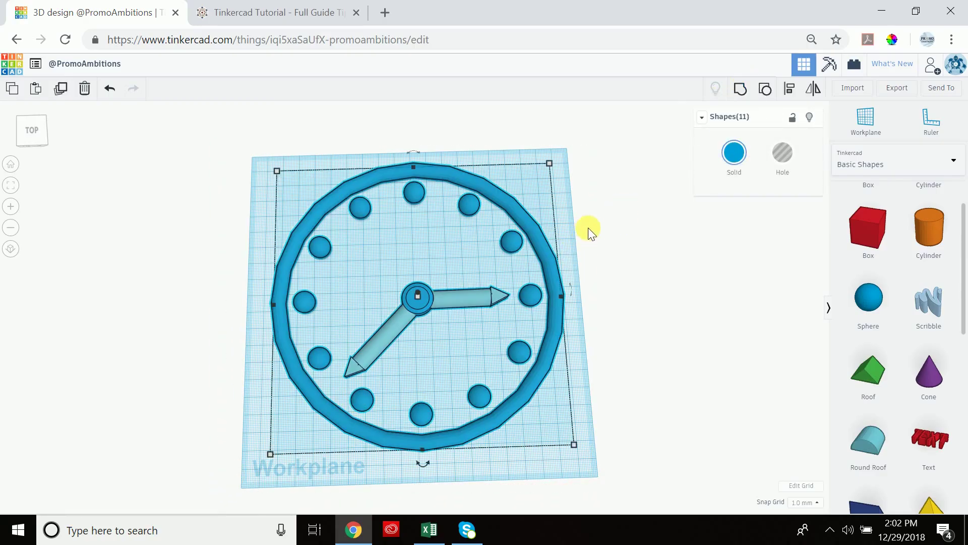
left_click(743, 93)
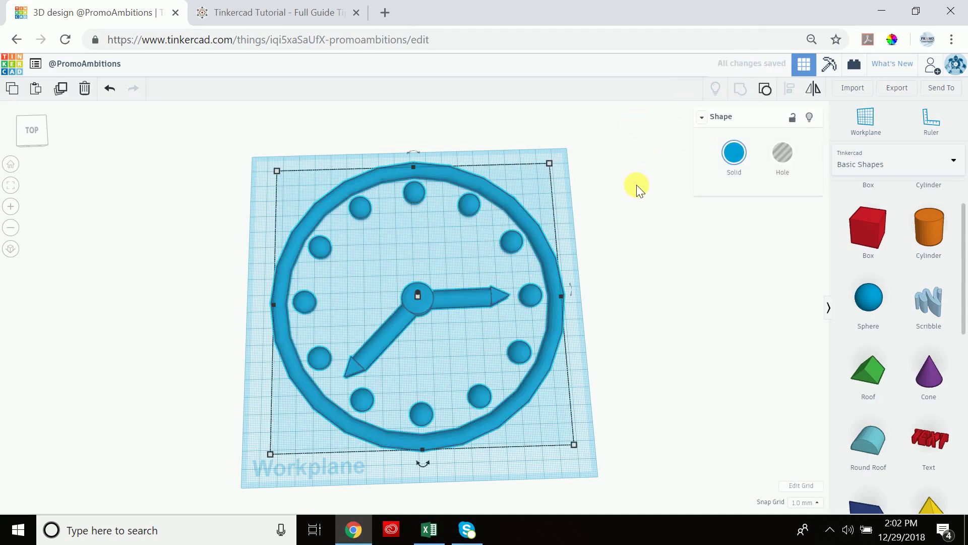
key("Delete")
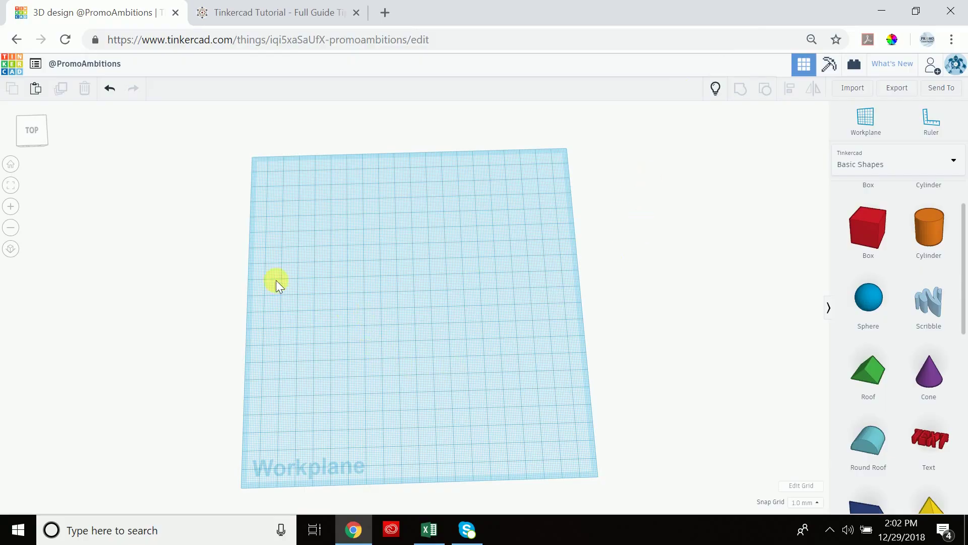
left_click(714, 90)
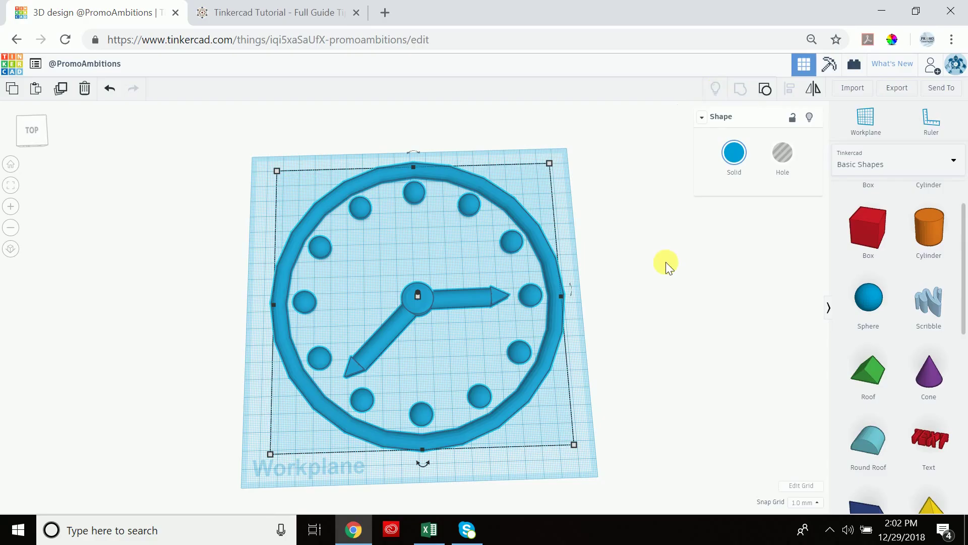
key("ctrl+h")
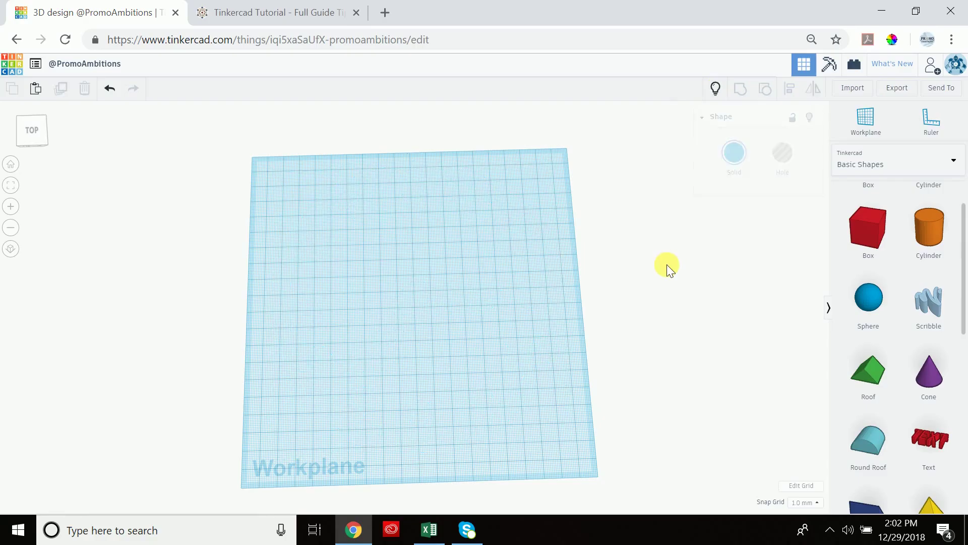
Step: Place a box on the front-left area of the empty workplane and set its height to 2 mm
left_click(15, 166)
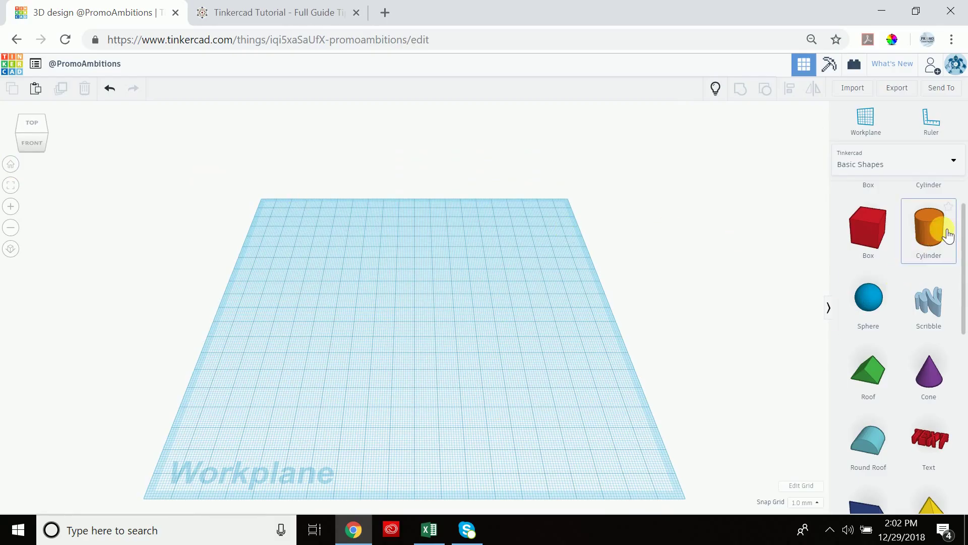
left_click_drag(878, 227, 331, 383)
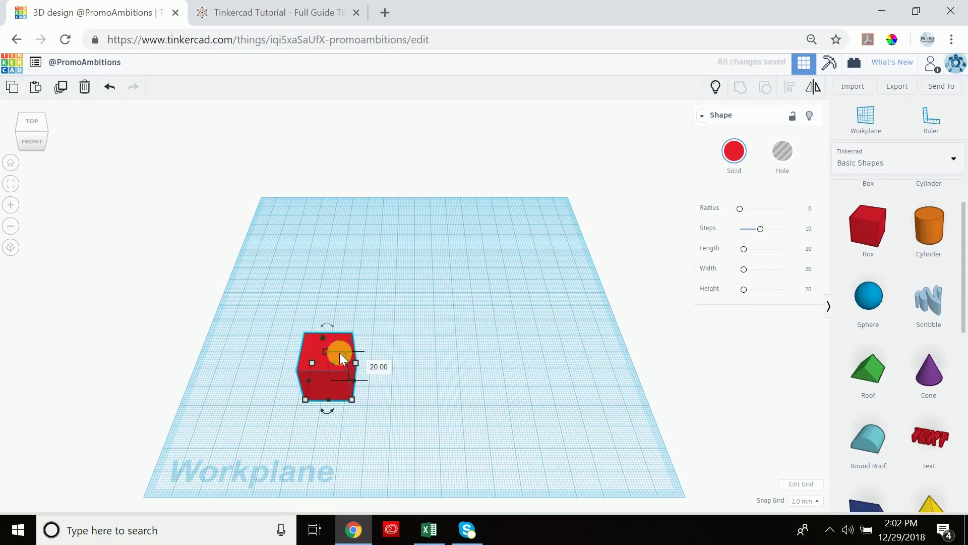
left_click(379, 367)
type("2")
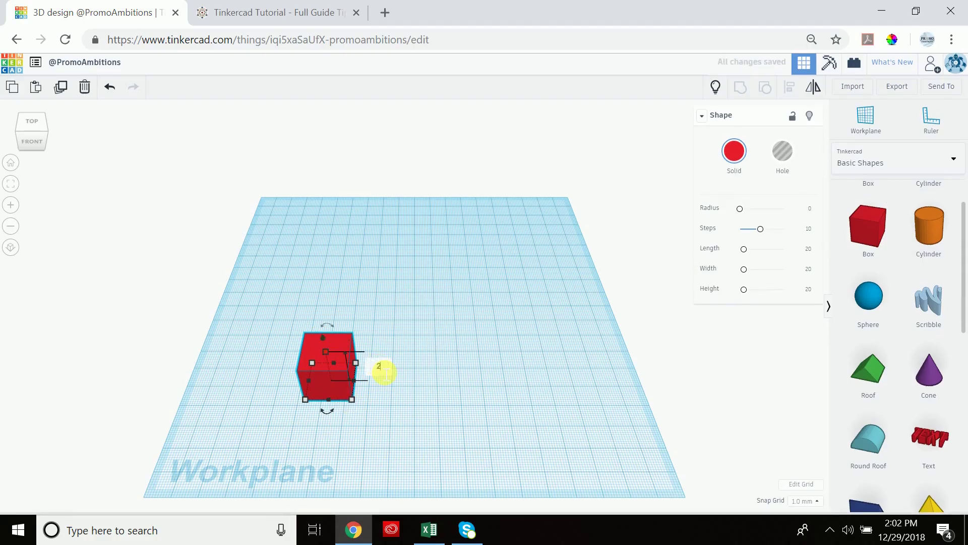
key("Return")
Step: Set the flat box's front-to-back dimension to 40 mm
right_click_drag(352, 420, 345, 337)
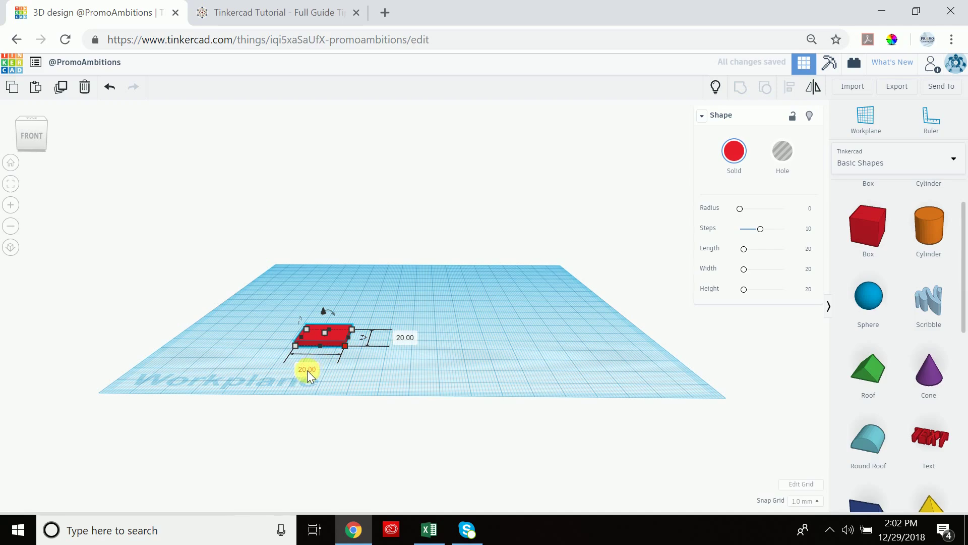
left_click(405, 339)
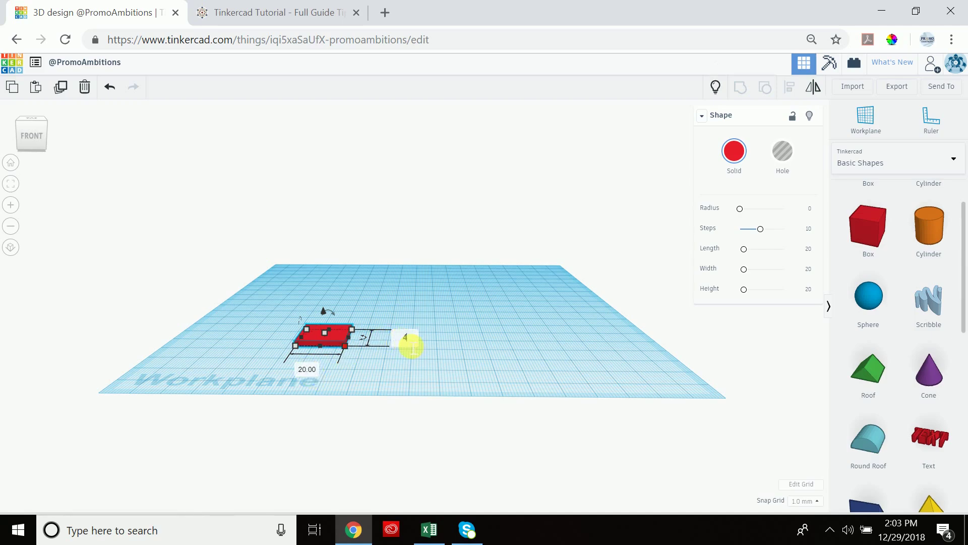
key("Return")
right_click_drag(471, 270, 505, 323)
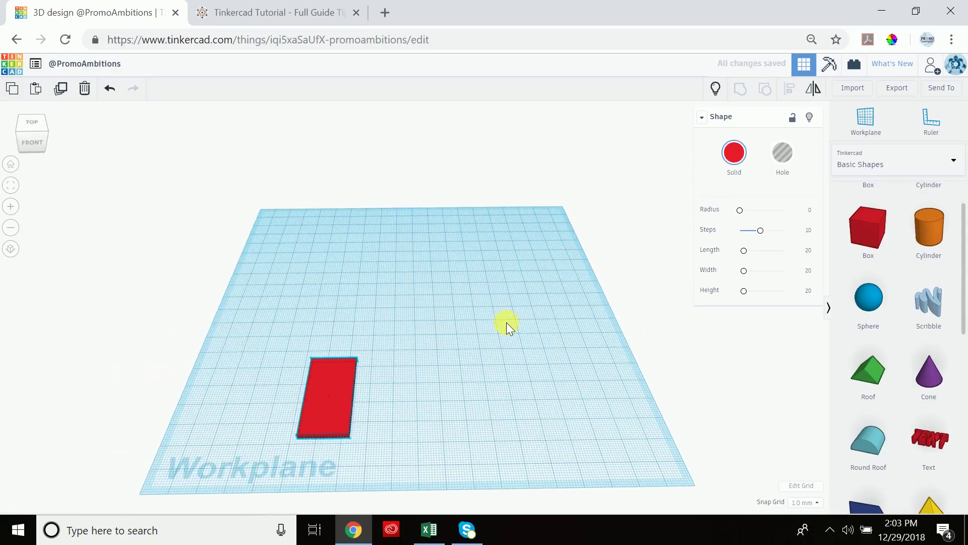
Step: Duplicate the flat box, shift the copy about 20 mm beside the original and rotate it about -24° in the plane
left_click(336, 403)
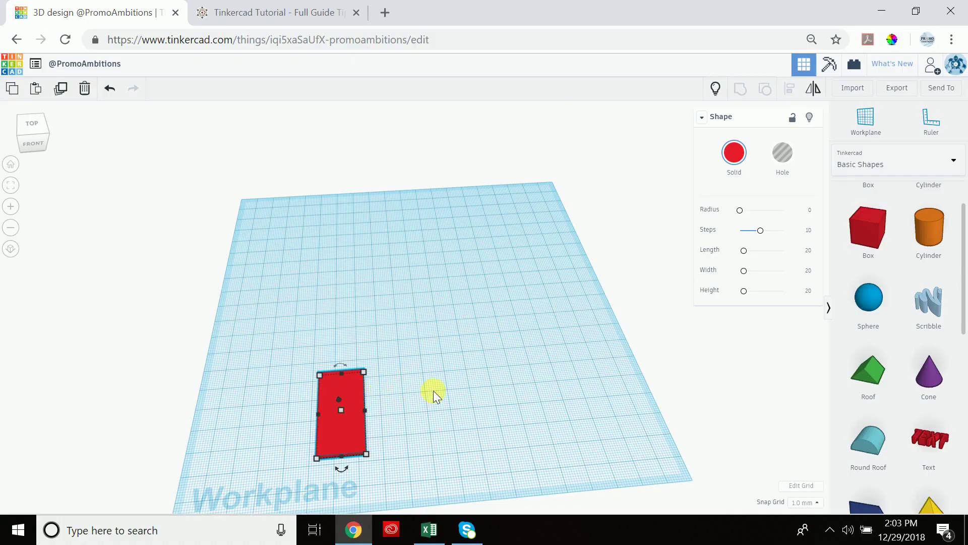
right_click_drag(401, 416, 412, 417)
left_click(353, 407)
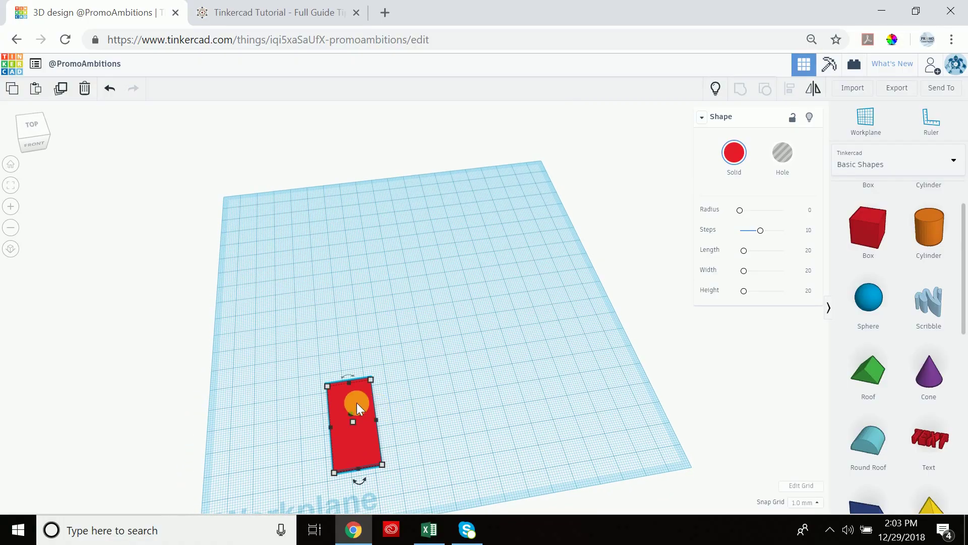
left_click(61, 89)
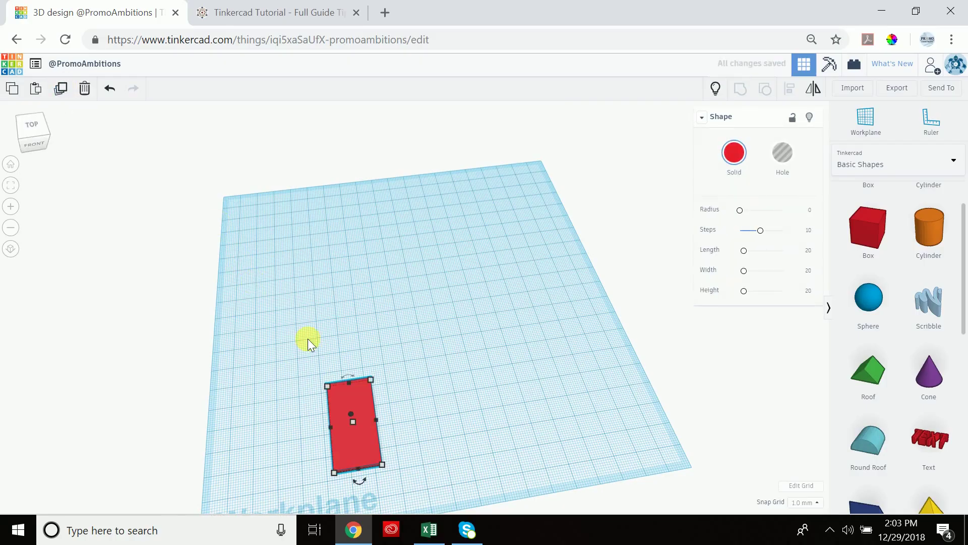
left_click_drag(366, 403, 408, 384)
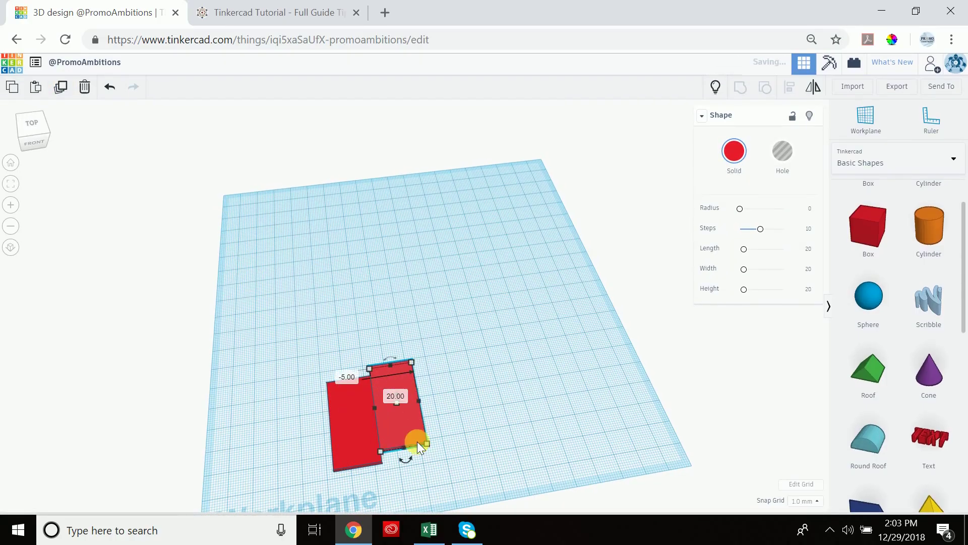
left_click_drag(410, 458, 430, 447)
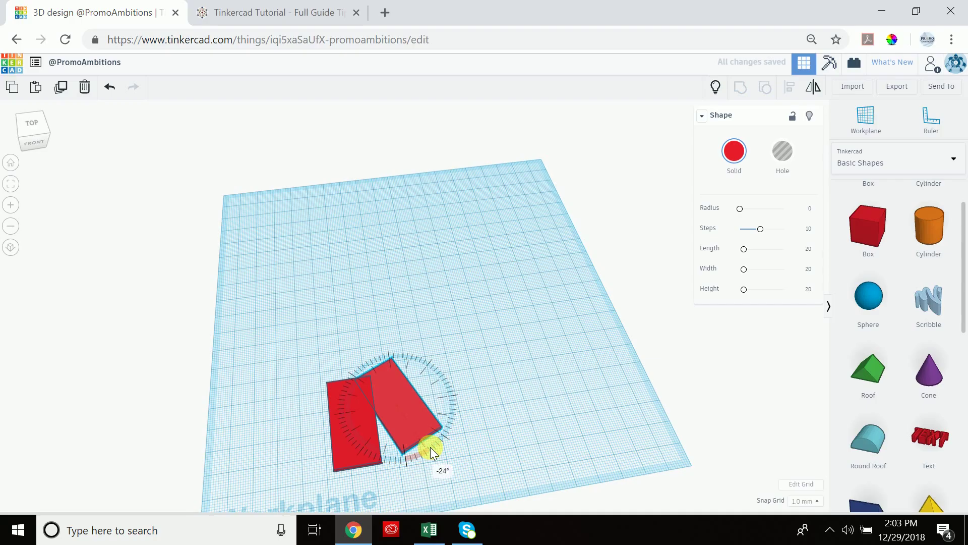
Step: Move the rotated copy so that its rear-left corner meets the original box's rear-right corner
mouse_move(413, 402)
left_mouse_down()
mouse_move(422, 418)
mouse_move(427, 403)
left_mouse_up()
left_click(32, 124)
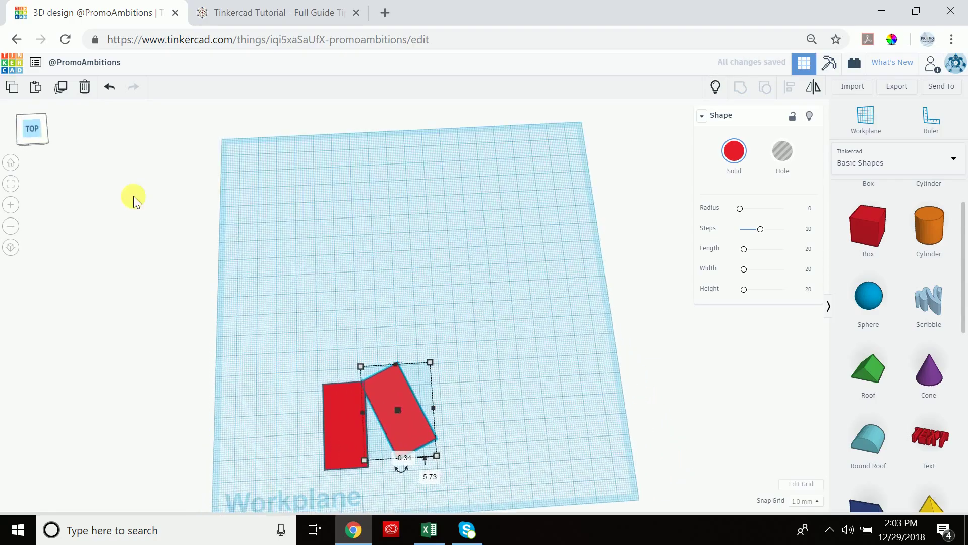
scroll(380, 407, "up", 4)
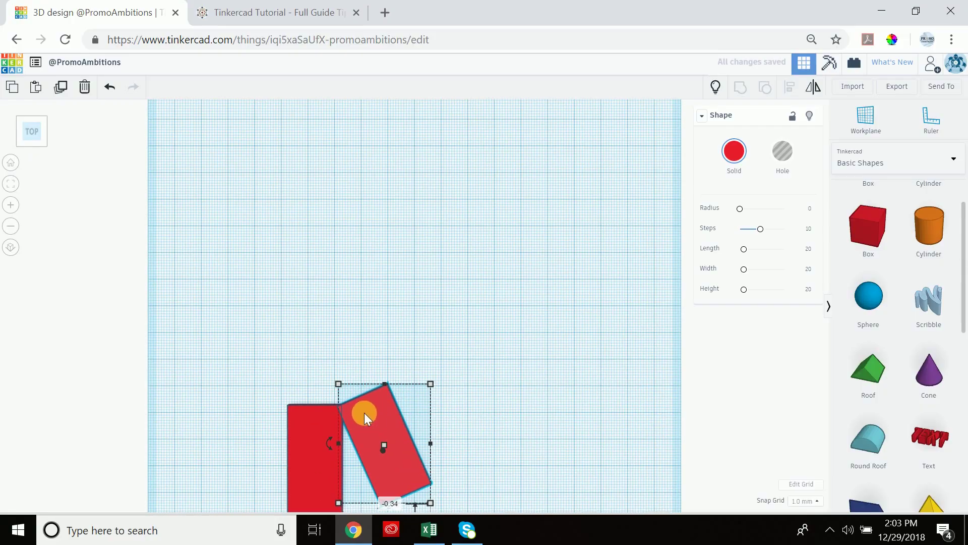
left_click_drag(374, 412, 368, 411)
Step: Repeat the shifted and rotated duplication of the box thirteen times until the boxes close into a full ring
right_click_drag(355, 400, 387, 422)
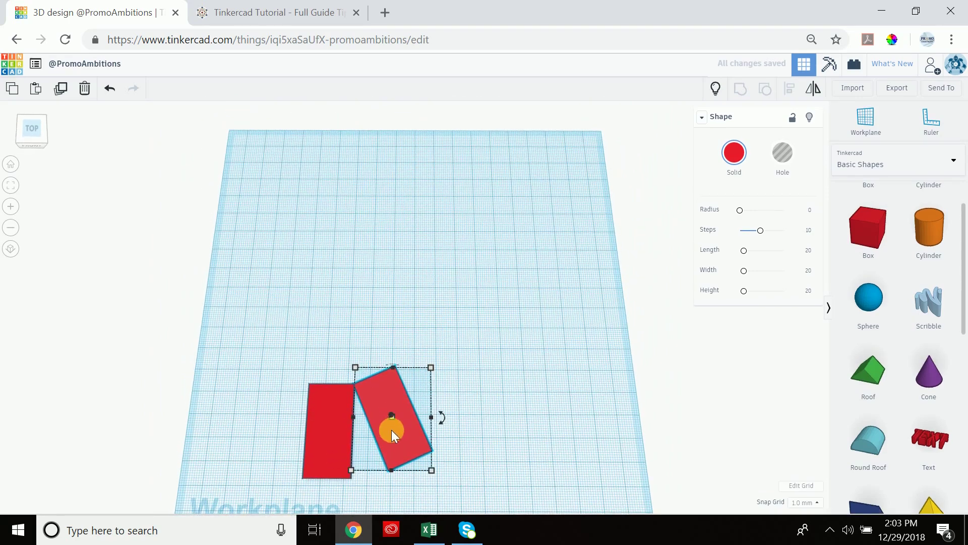
left_click(62, 87)
left_click(62, 87)
left_click(63, 87)
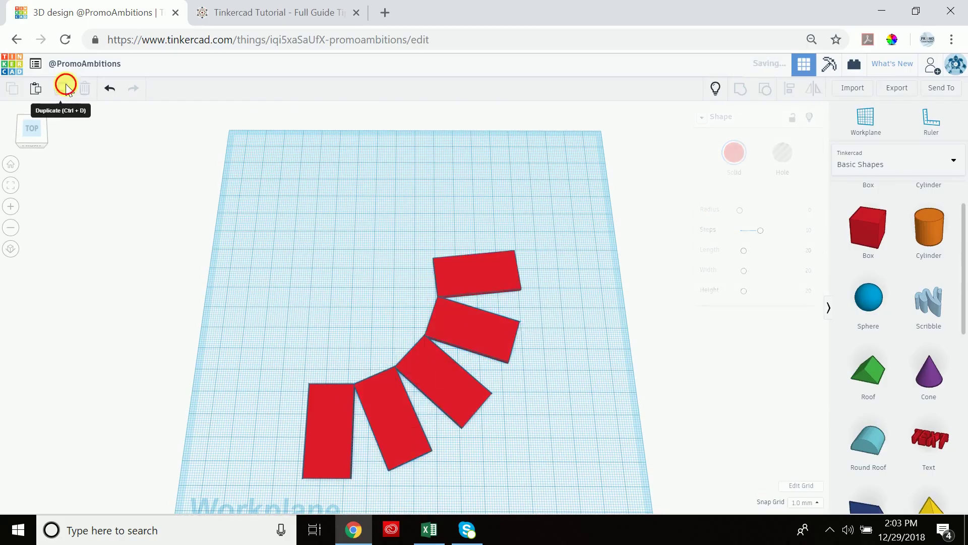
left_click(63, 87)
left_click(63, 87)
left_click(64, 89)
left_click(64, 89)
left_click(64, 88)
left_click(64, 88)
left_click(64, 88)
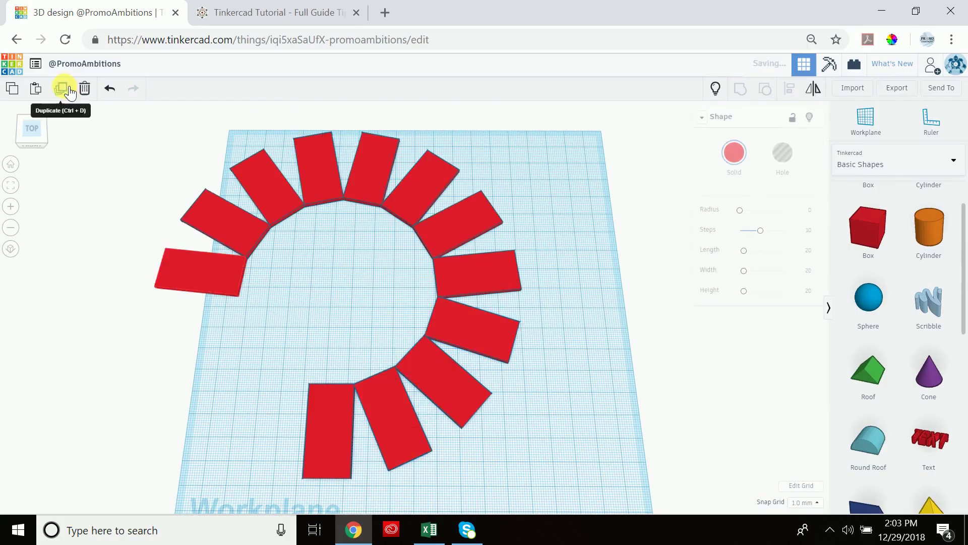
left_click(66, 88)
left_click(66, 88)
left_click(66, 89)
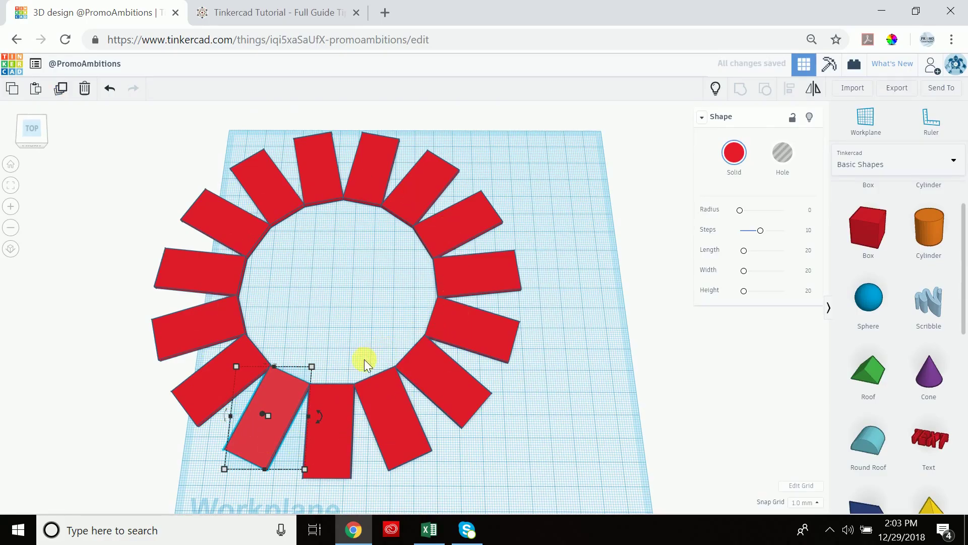
Step: Group all fifteen boxes of the ring and scale the group down to about 156 × 155 mm
left_click_drag(545, 128, 123, 508)
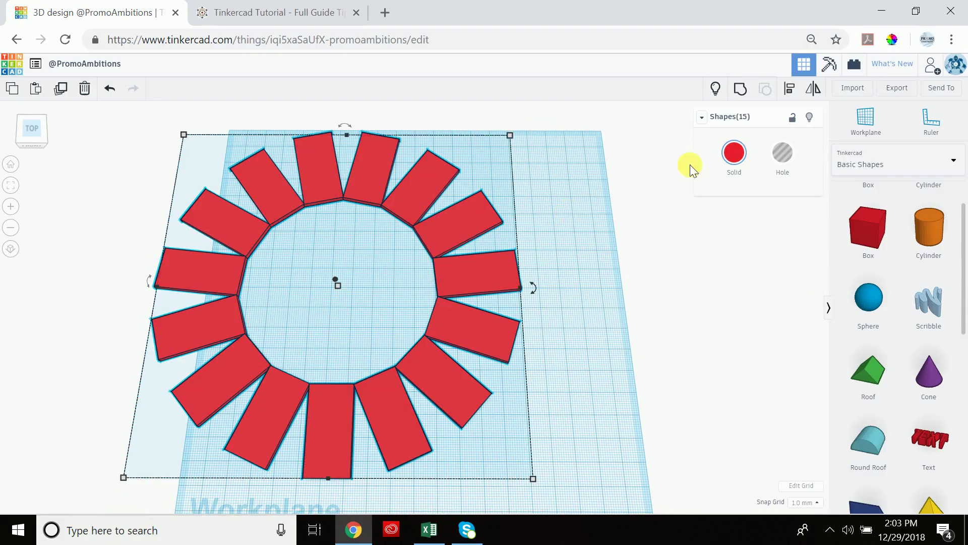
left_click(742, 90)
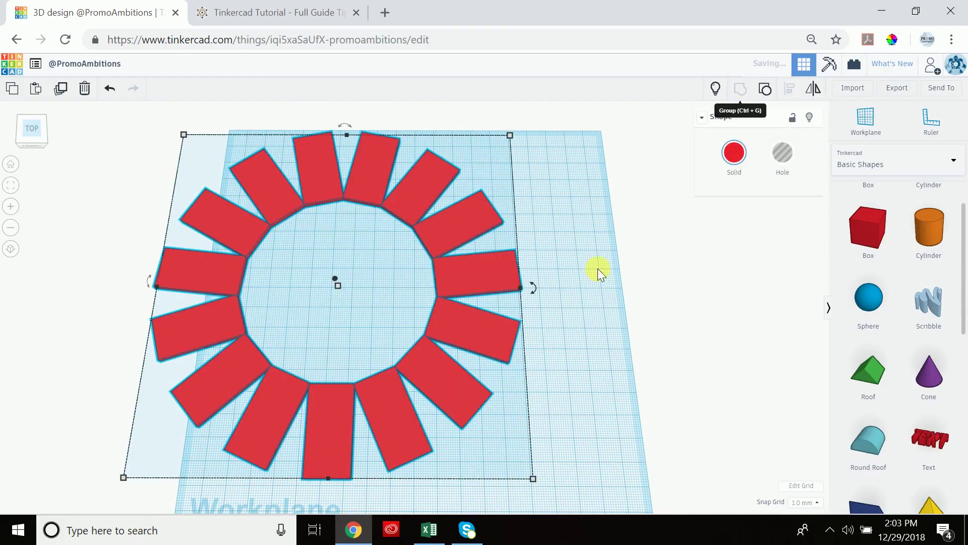
left_click_drag(540, 479, 487, 389)
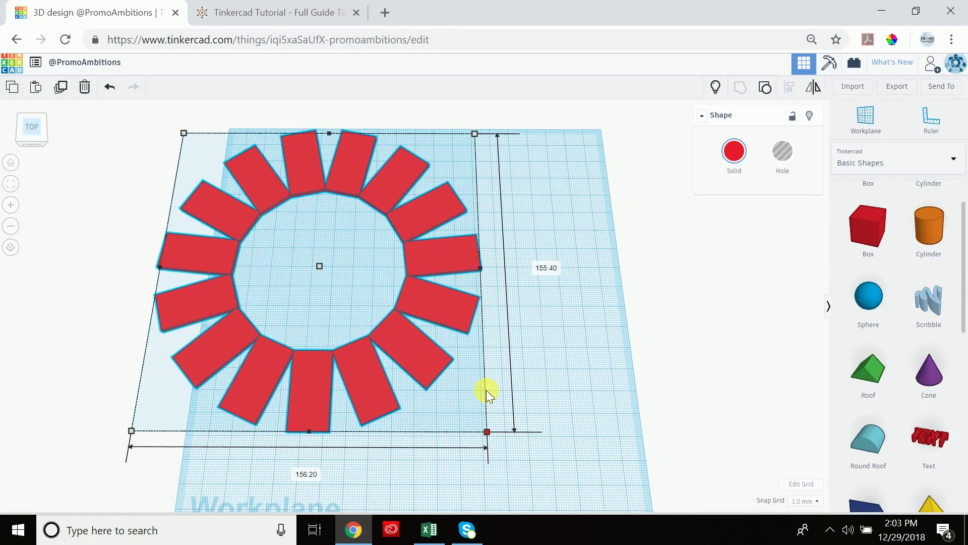
right_click_drag(455, 387, 483, 334)
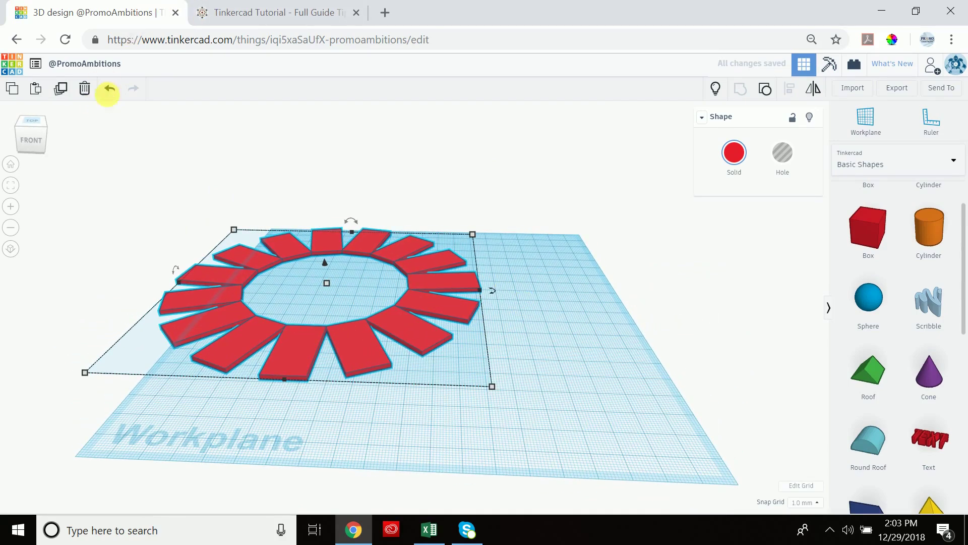
Step: Undo the scaling, grouping and repeated duplications back to two unrotated flat boxes side by side, and delete the copied box
left_click(110, 89)
left_click(109, 90)
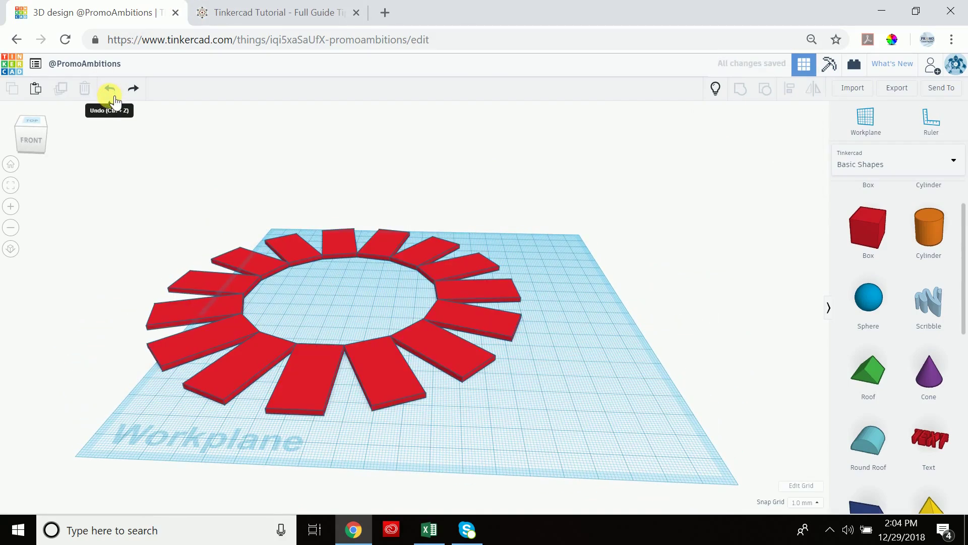
left_click(115, 96)
left_click(114, 96)
left_click(114, 96)
left_click(115, 96)
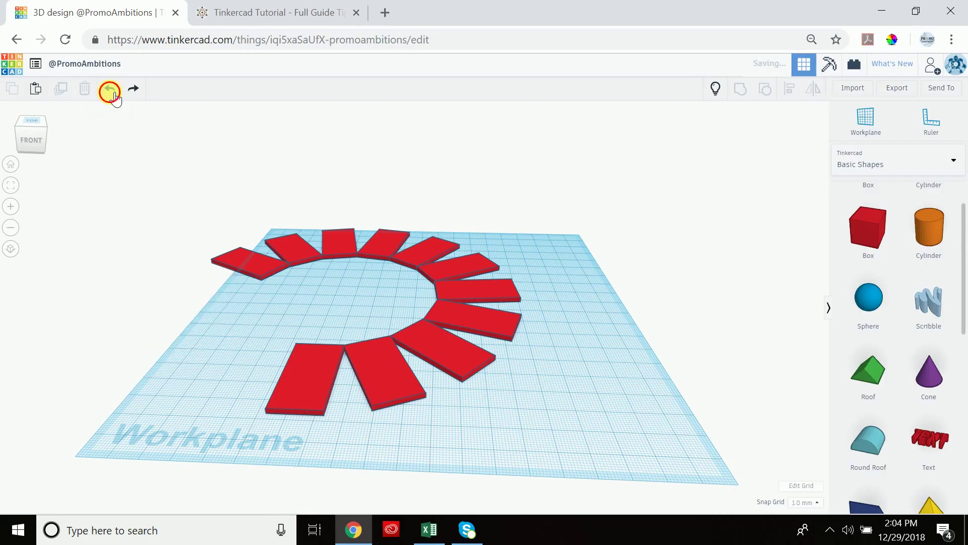
left_click(114, 96)
left_click(115, 97)
left_click(114, 96)
left_click(115, 96)
left_click(114, 96)
left_click(115, 96)
left_click(115, 96)
left_click(114, 96)
left_click(115, 97)
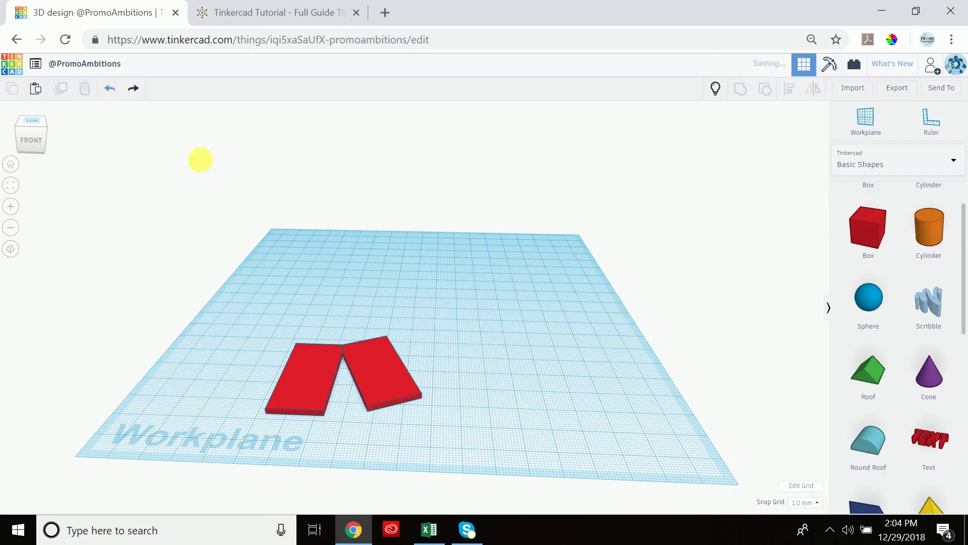
left_click(110, 89)
left_click(110, 88)
left_click(375, 372)
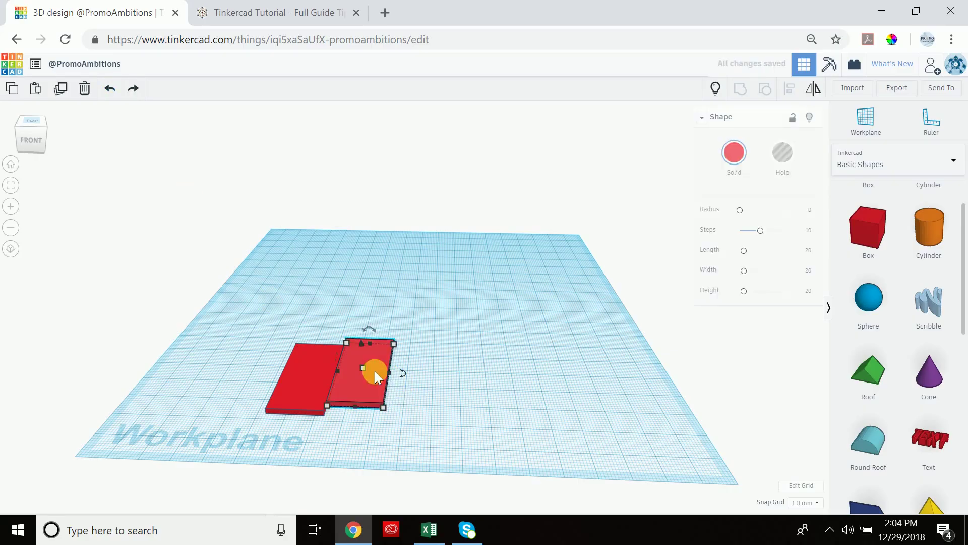
key("Delete")
Step: Duplicate the remaining flat box, raise the copy slightly and shift it about 20 mm sideways beside the original
left_click(307, 367)
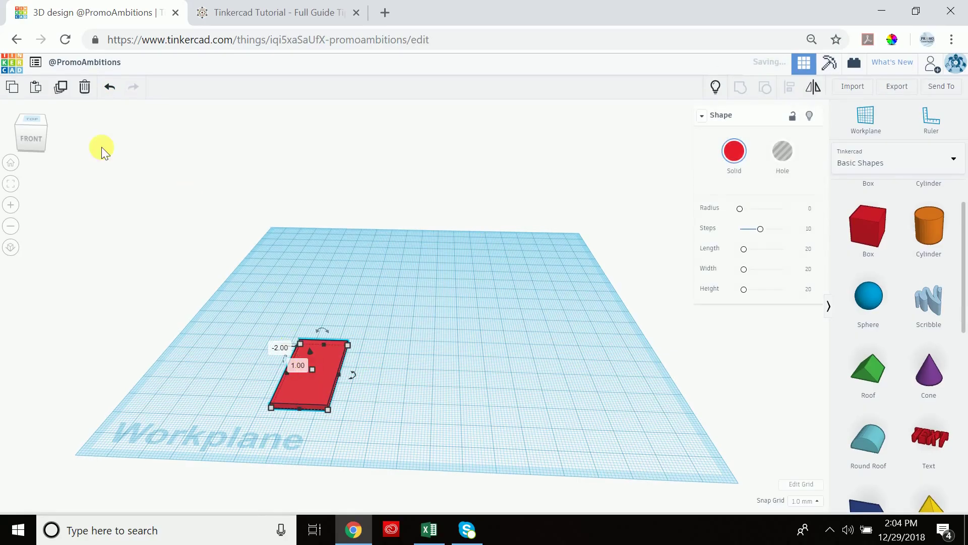
left_click(68, 90)
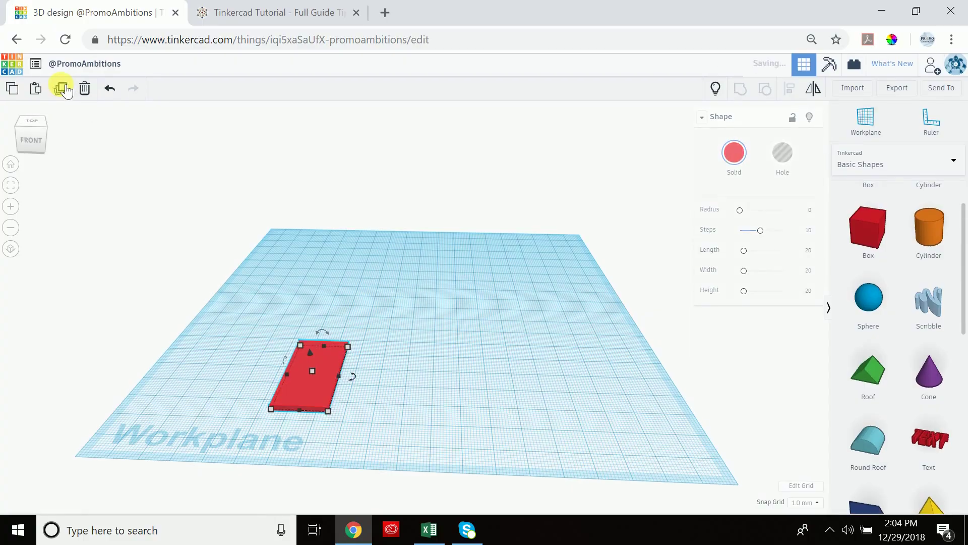
right_click_drag(400, 378, 405, 362)
left_click(353, 323)
left_click_drag(328, 302, 328, 295)
right_click_drag(437, 310, 449, 339)
key("ctrl+d")
key("shift+Right")
key("shift+Right")
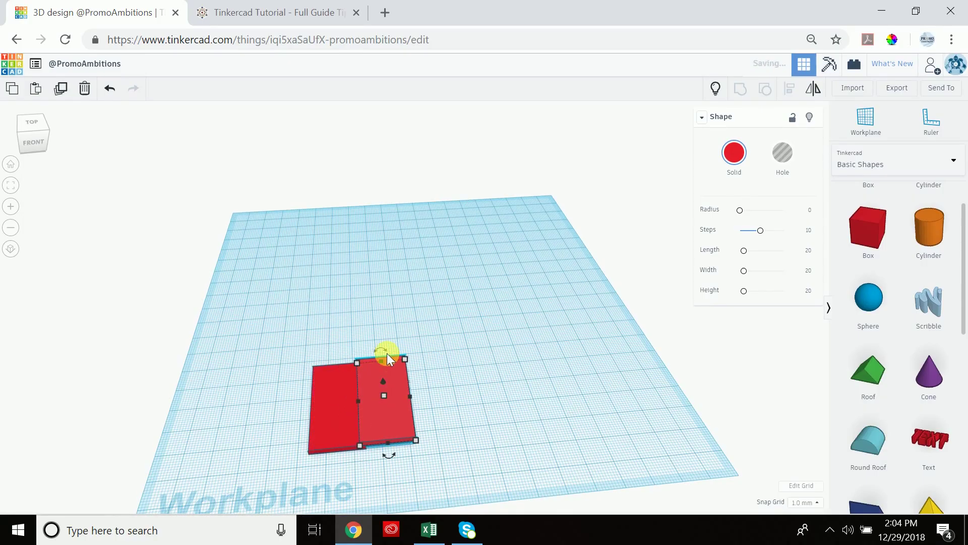
Step: Rotate the raised copy slightly in the plane and move it back so it partly overlaps the original box
left_click_drag(389, 458, 402, 457)
left_click_drag(391, 421, 381, 420)
mouse_move(397, 289)
right_mouse_down()
mouse_move(435, 361)
mouse_move(402, 308)
right_mouse_up()
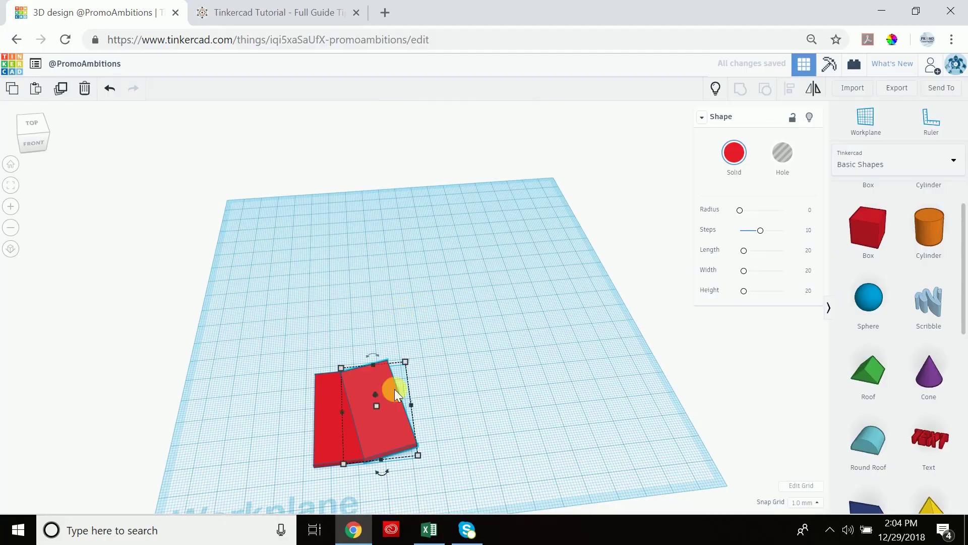
mouse_move(474, 381)
right_mouse_down()
mouse_move(467, 346)
mouse_move(471, 412)
mouse_move(456, 402)
mouse_move(465, 371)
right_mouse_up()
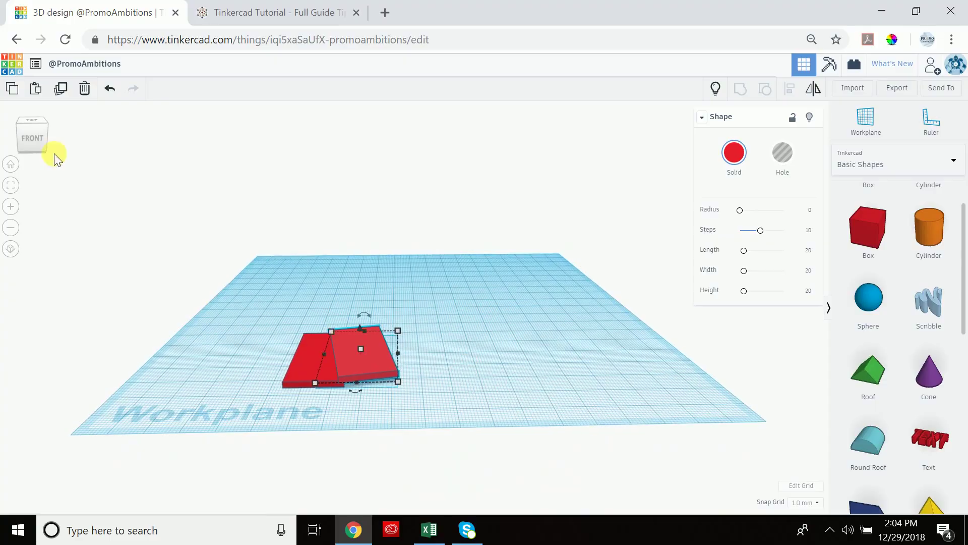
Step: Repeat the raised, shifted and rotated duplication until the boxes form a spiral staircase of more than one full turn
left_click(62, 89)
left_click(62, 88)
left_click(63, 88)
left_click(62, 88)
left_click(62, 88)
left_click(62, 89)
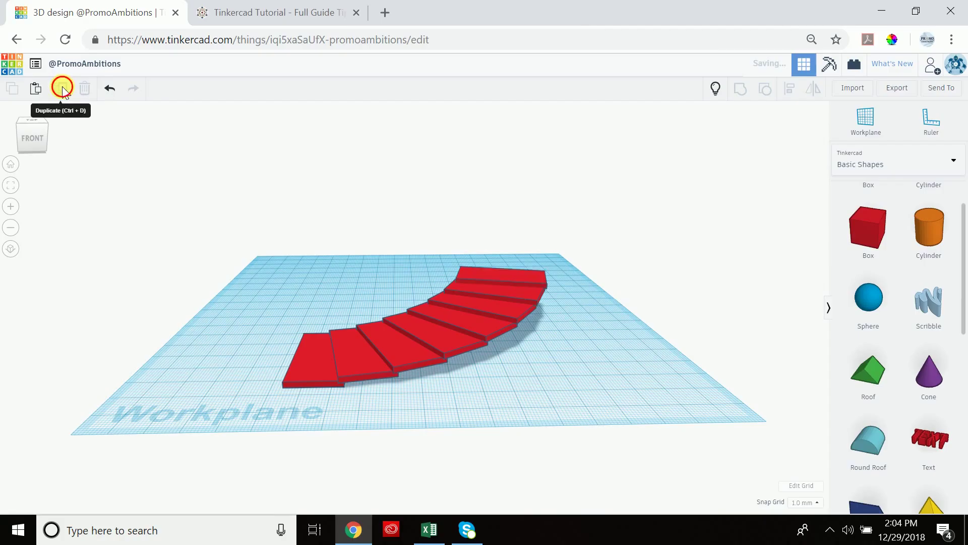
left_click(62, 89)
left_click(62, 89)
left_click(62, 88)
left_click(63, 88)
left_click(62, 88)
left_click(63, 88)
left_click(62, 88)
left_click(62, 89)
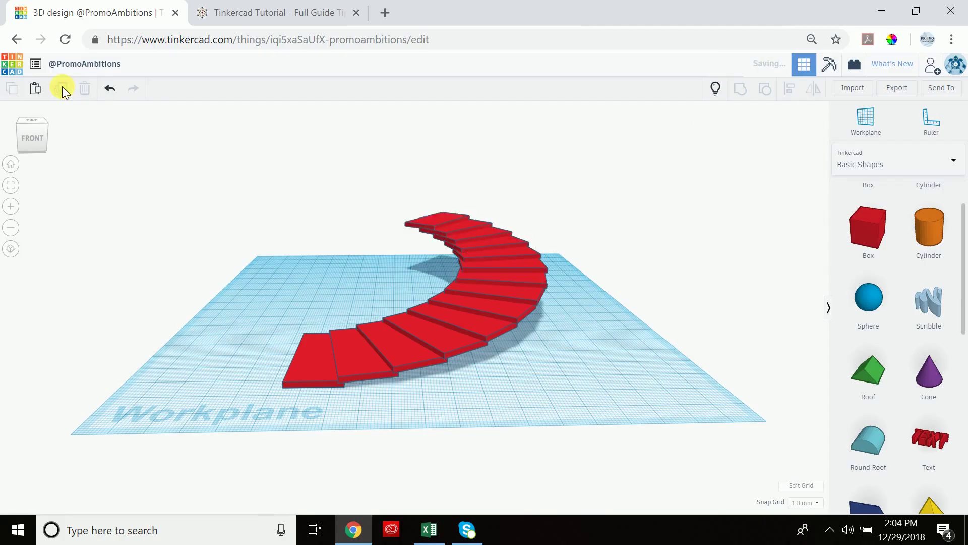
left_click(63, 89)
left_click(63, 89)
left_click(63, 88)
left_click(62, 88)
left_click(62, 88)
left_click(63, 89)
left_click(62, 89)
left_click(63, 89)
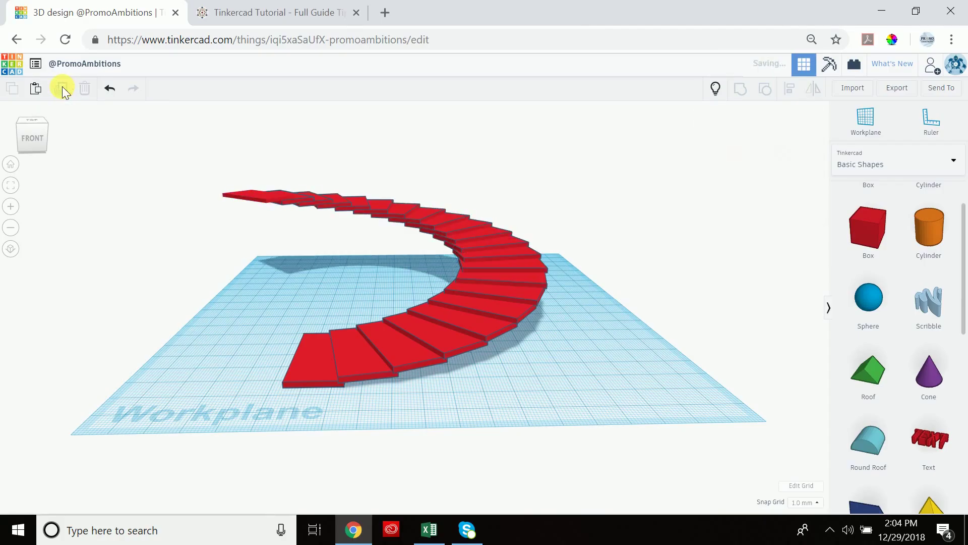
left_click(62, 89)
left_click(62, 89)
left_click(62, 89)
left_click(62, 89)
left_click(62, 88)
left_click(62, 88)
left_click(62, 88)
left_click(62, 88)
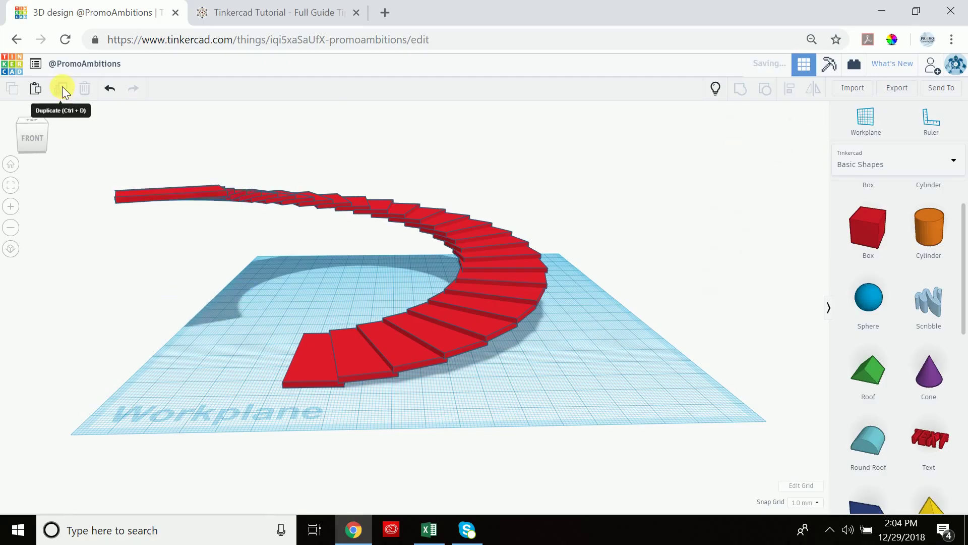
left_click(62, 89)
left_click(62, 88)
left_click(63, 88)
left_click(62, 88)
left_click(62, 88)
left_click(62, 89)
left_click(62, 88)
left_click(62, 89)
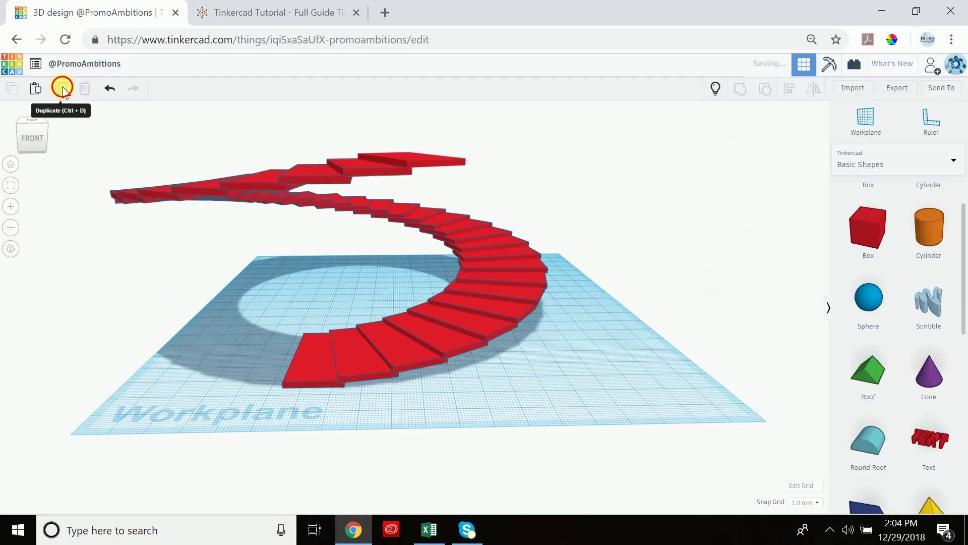
left_click(62, 88)
left_click(62, 88)
left_click(63, 88)
left_click(63, 89)
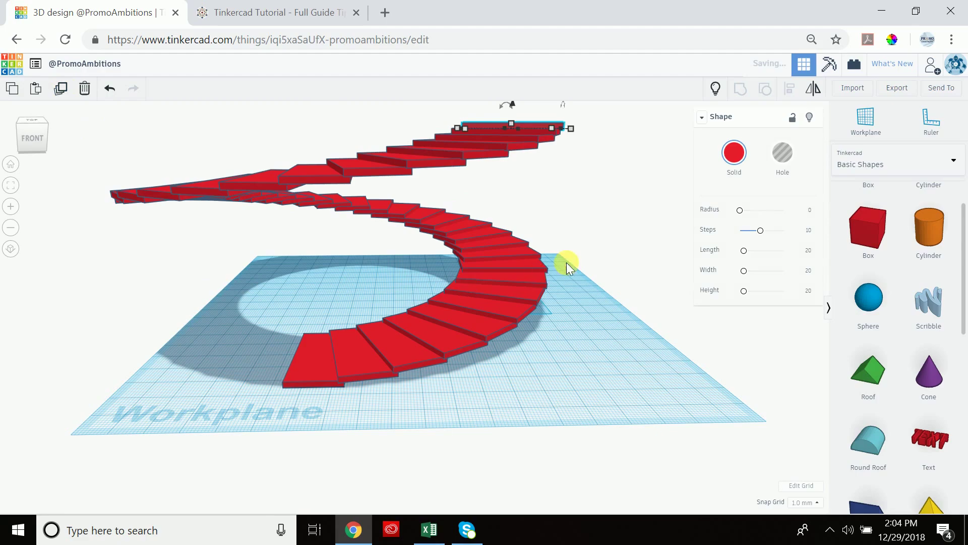
Step: Examine the spiral staircase from above in both orthographic and perspective projection to compare how the turns line up
scroll(579, 254, "down", 3)
right_click_drag(554, 208, 178, 288)
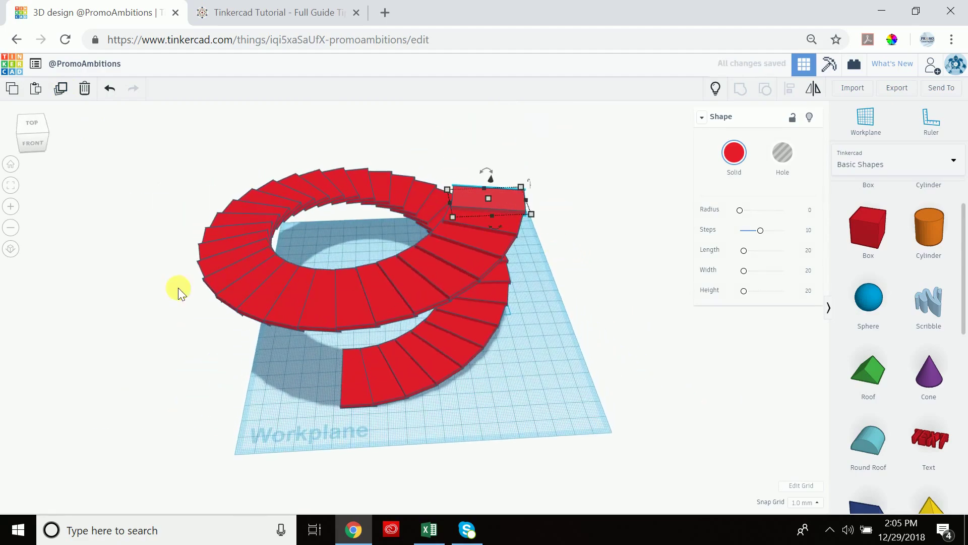
left_click(34, 121)
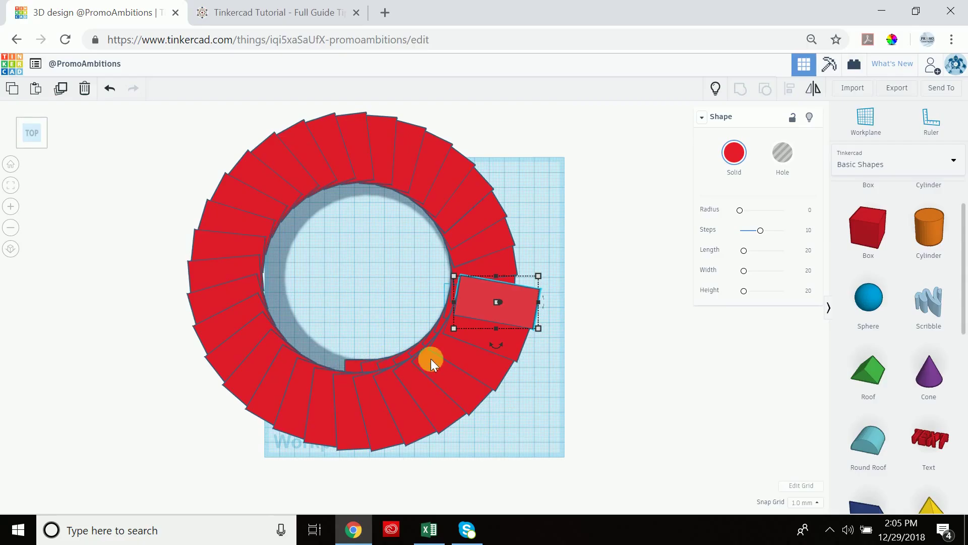
left_click(11, 249)
left_click(487, 311)
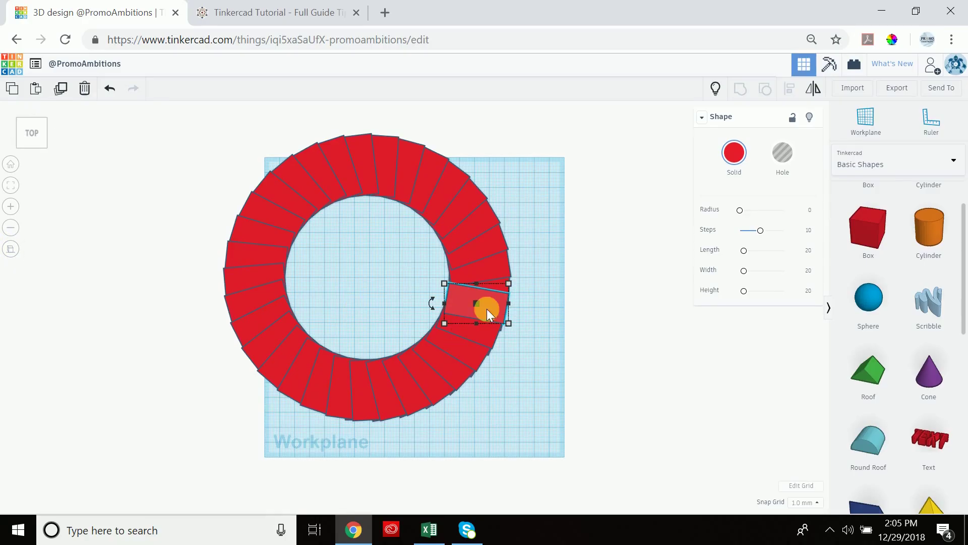
left_click(11, 249)
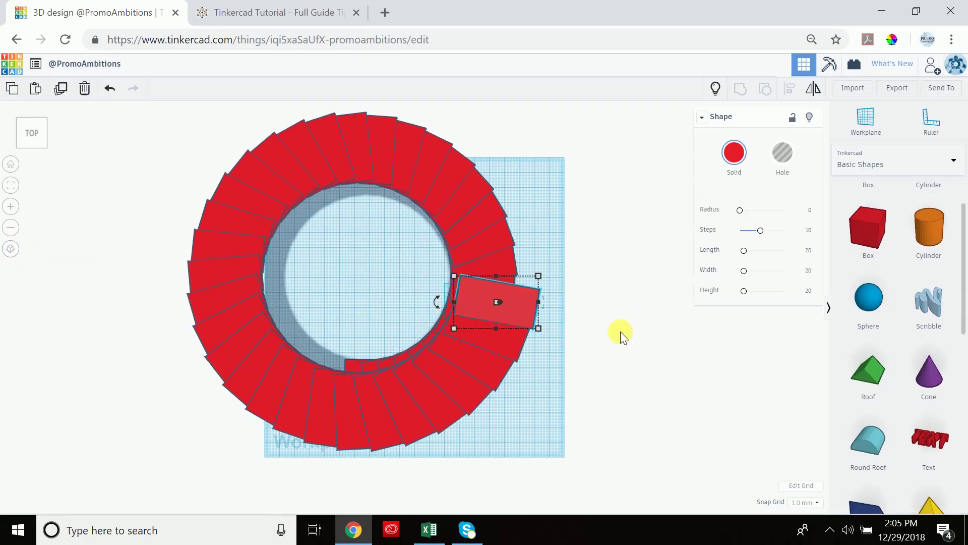
right_click_drag(593, 340, 558, 255)
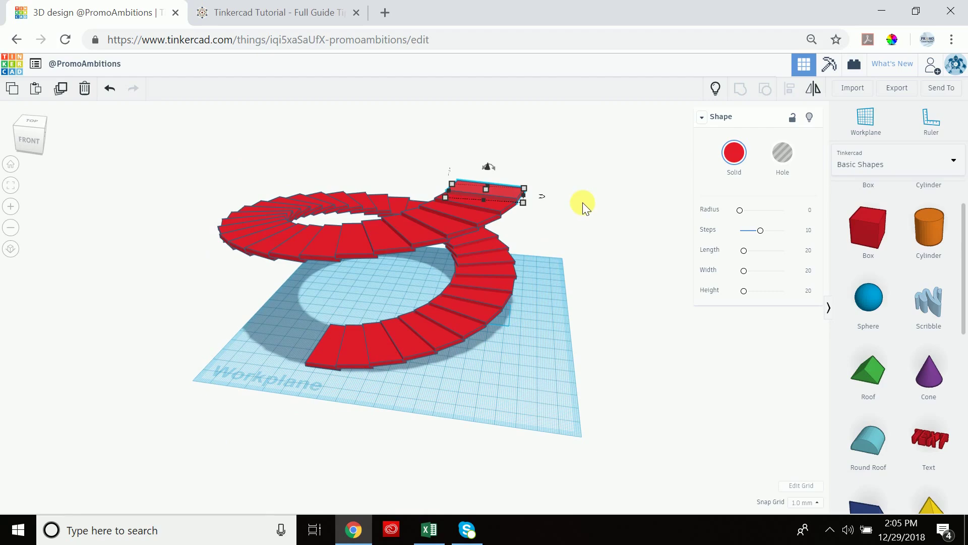
Step: Clear all staircase boxes from the workplane and restore the home view
left_click(567, 142)
key("ctrl+z")
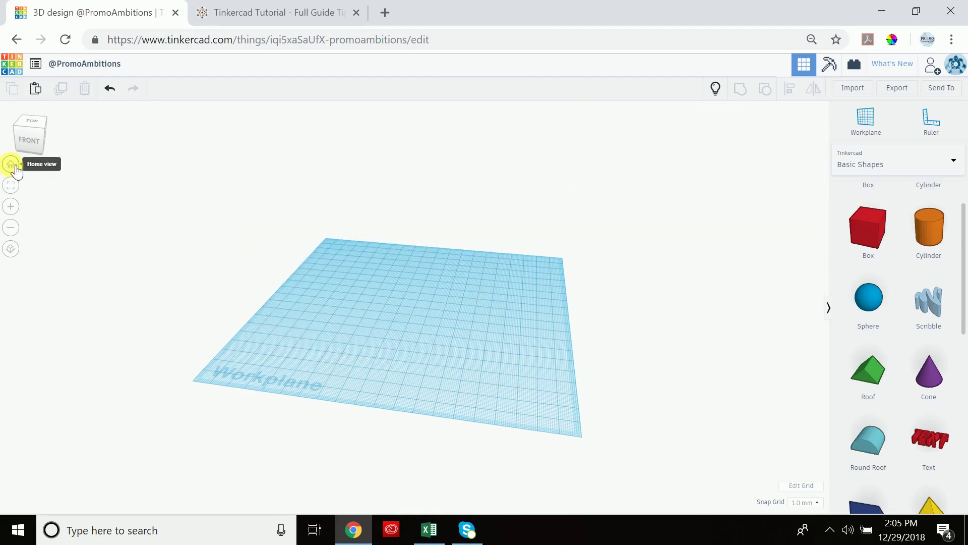
left_click(11, 164)
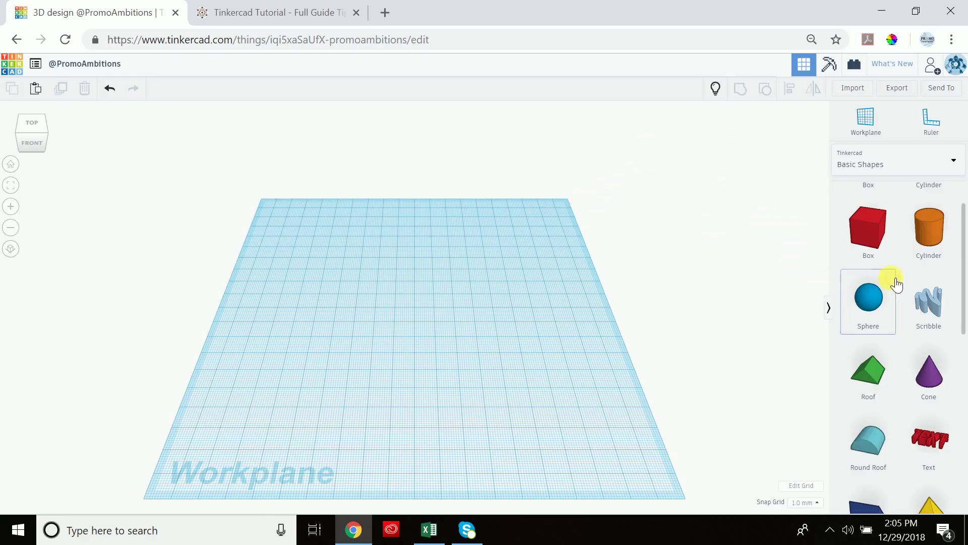
Step: Place an Astrobot from the Characters shape collection near the middle of the empty workplane
scroll(878, 282, "down", 7)
scroll(895, 286, "down", 1)
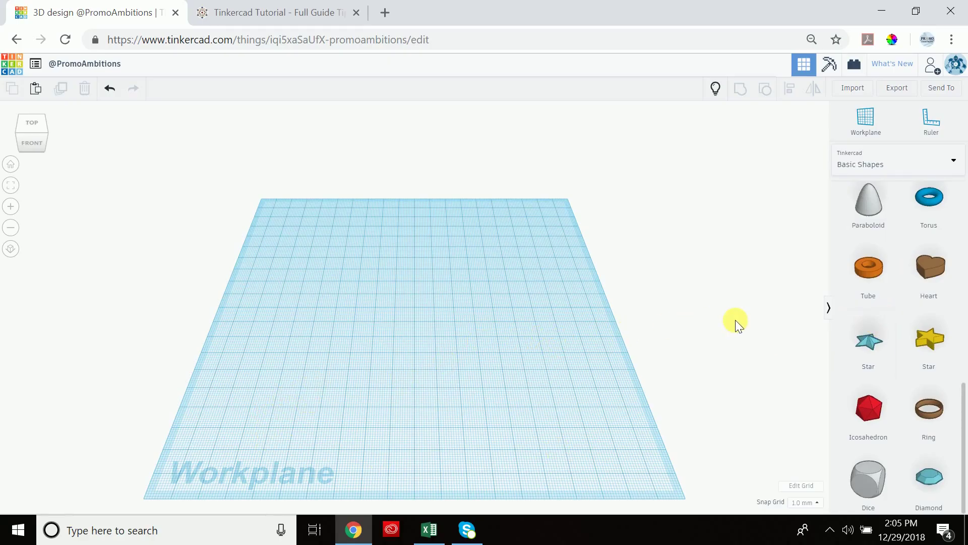
scroll(736, 321, "up", 2)
scroll(720, 290, "down", 1)
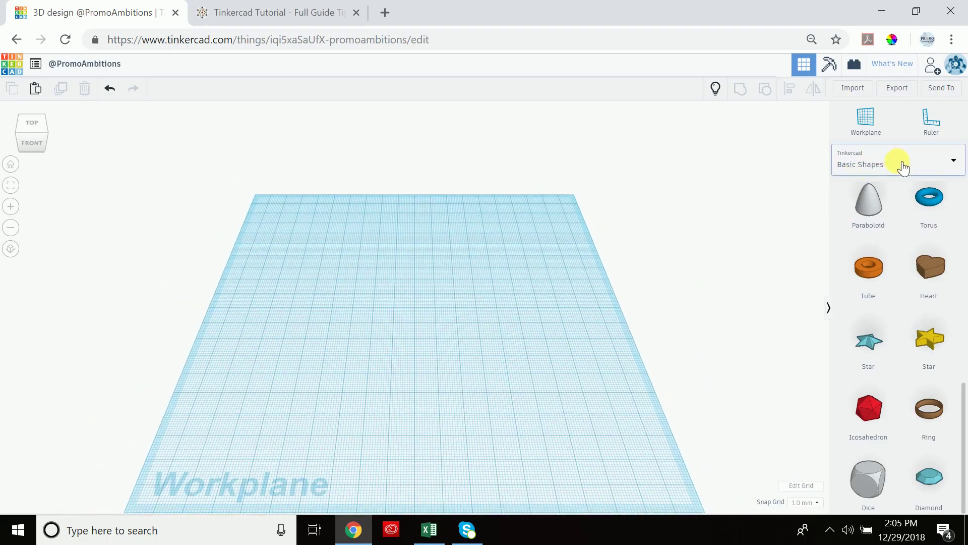
left_click(903, 167)
left_click(871, 228)
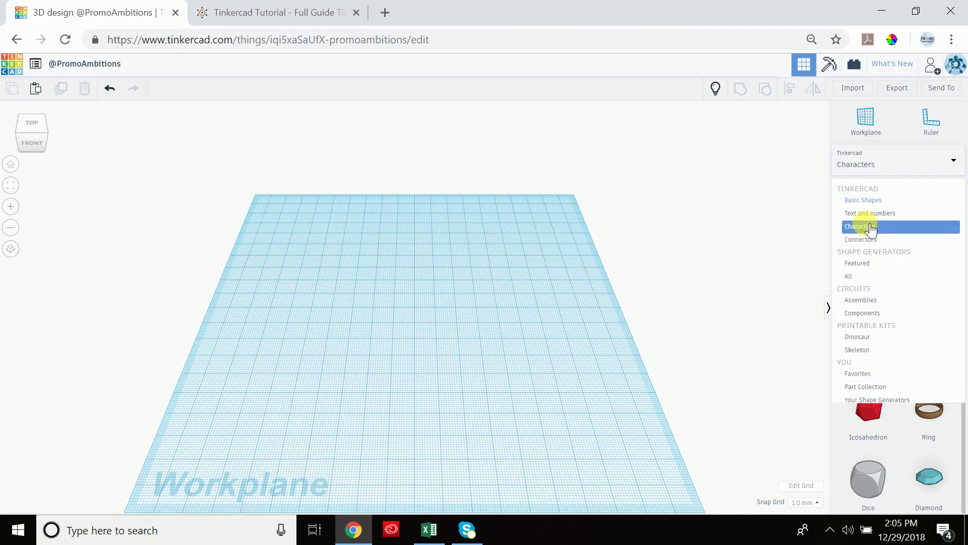
scroll(871, 262, "down", 3)
scroll(931, 227, "down", 2)
scroll(931, 248, "down", 3)
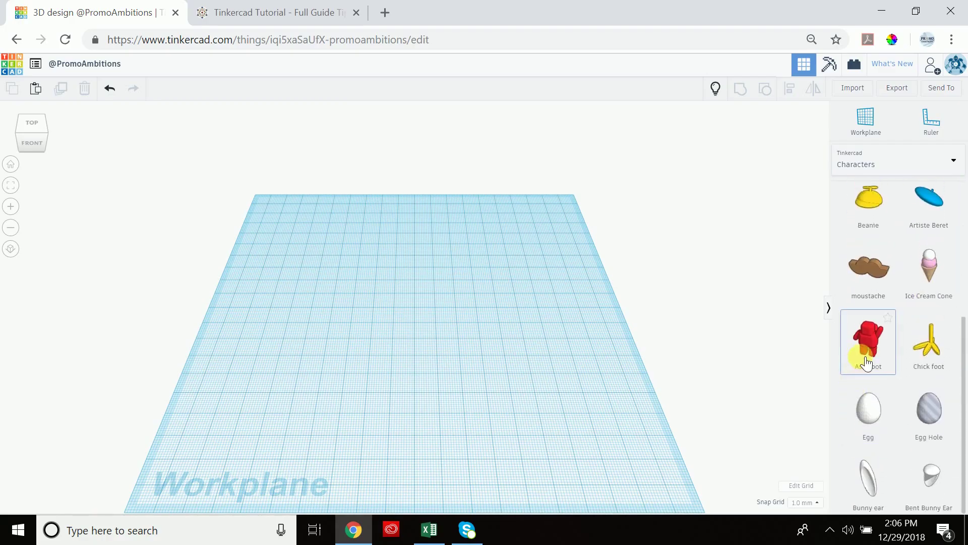
left_click_drag(860, 362, 410, 350)
right_click_drag(575, 320, 561, 357)
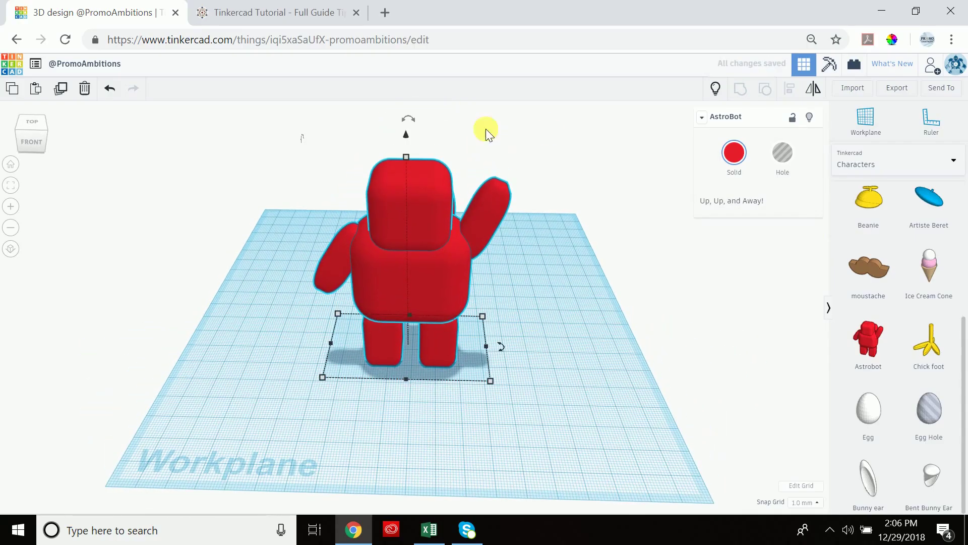
left_click(417, 233)
mouse_move(531, 258)
right_mouse_down()
mouse_move(392, 287)
mouse_move(411, 300)
mouse_move(488, 278)
mouse_move(517, 221)
mouse_move(540, 227)
right_mouse_up()
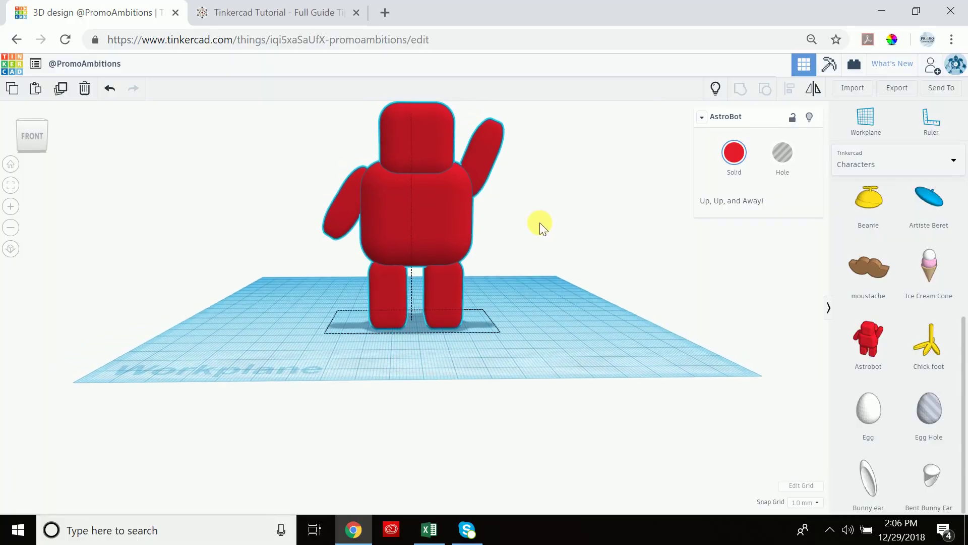
left_click(11, 164)
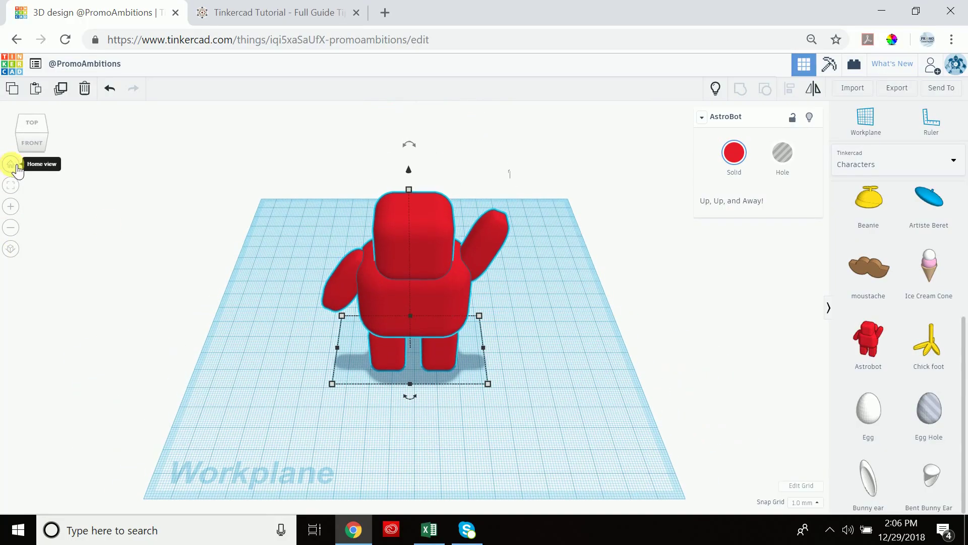
right_click_drag(549, 327, 554, 308)
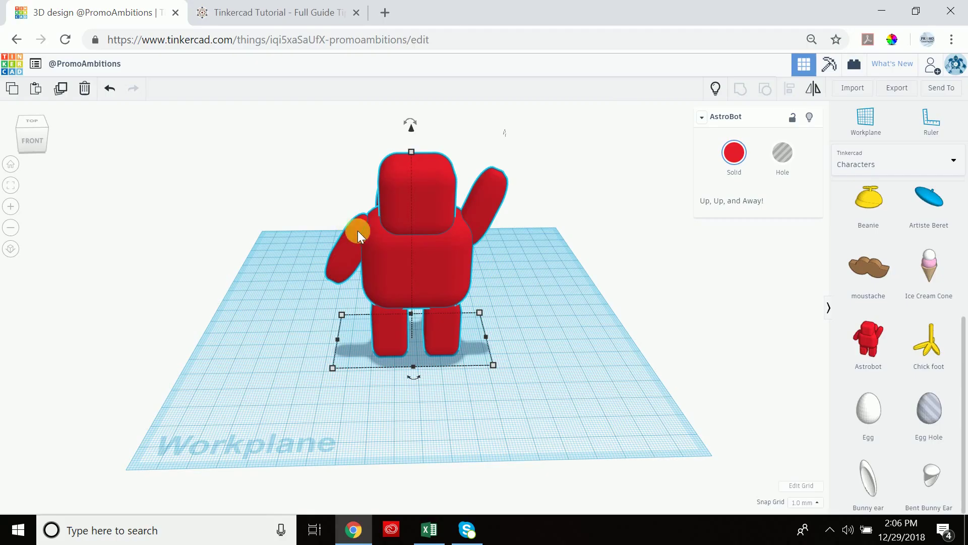
right_click_drag(302, 281, 335, 266)
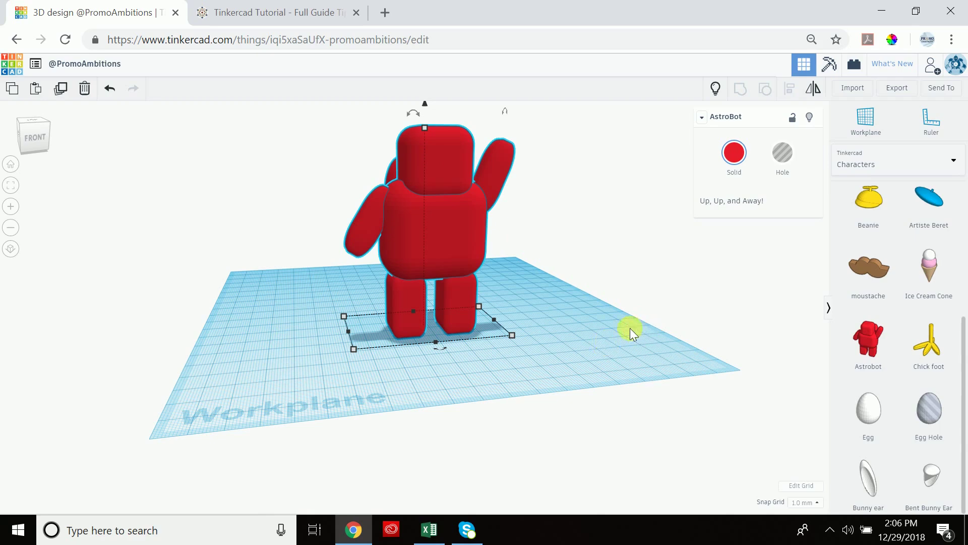
Step: Place a ruler on the workplane beside the Astrobot's front corner and set the Astrobot's height to 90 mm
right_click_drag(501, 261, 496, 237)
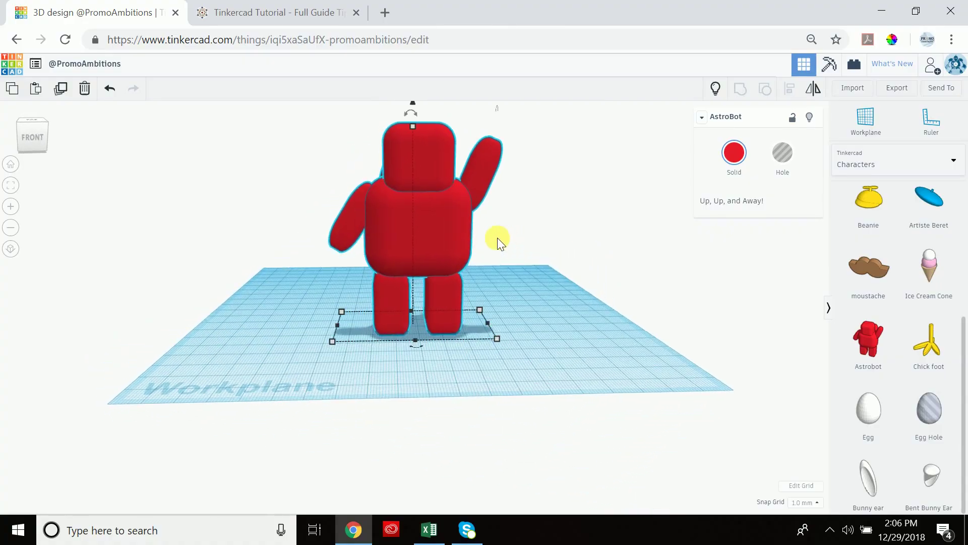
left_click(932, 119)
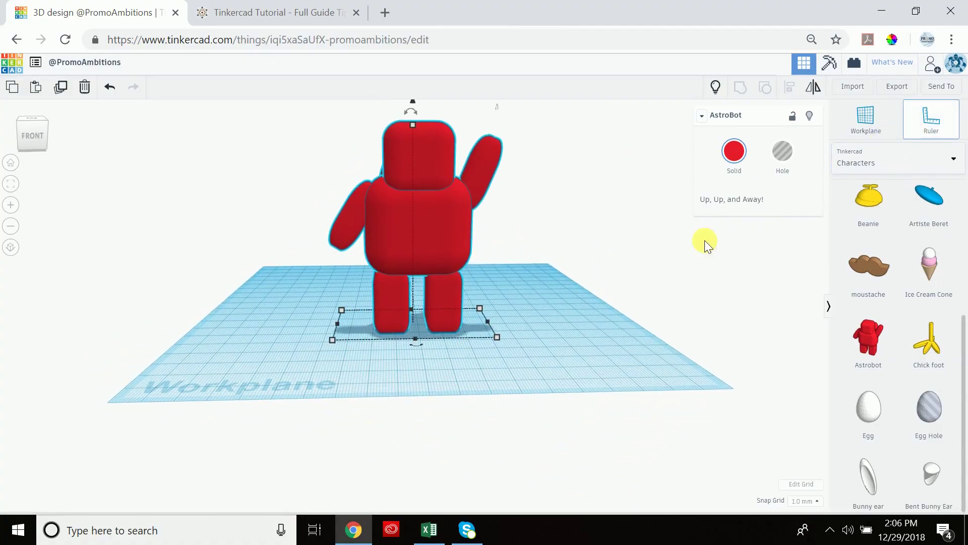
left_click(546, 351)
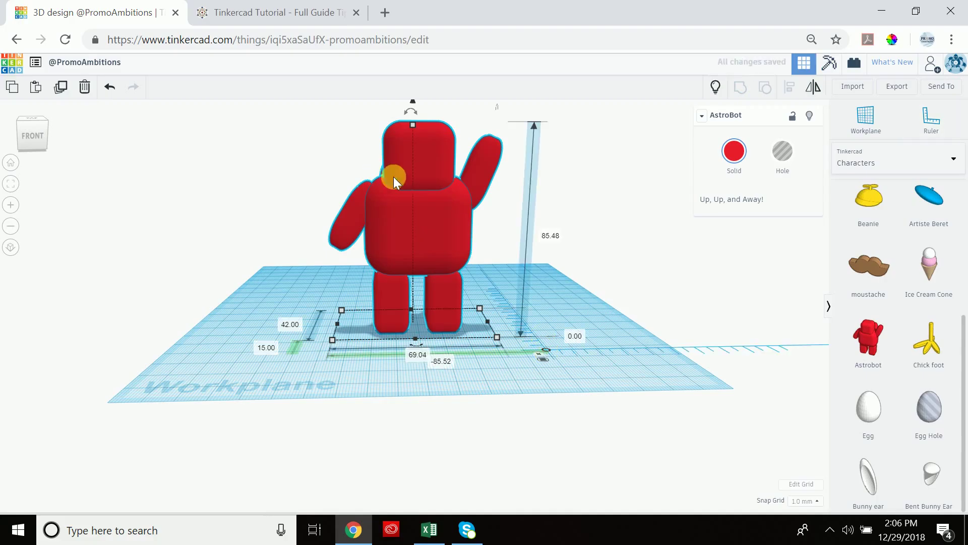
left_click(423, 198)
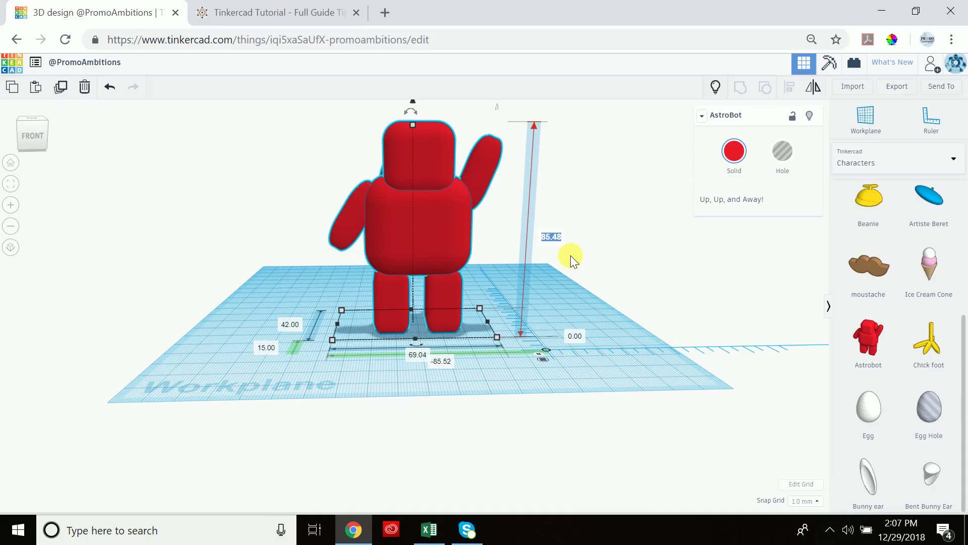
key("Return")
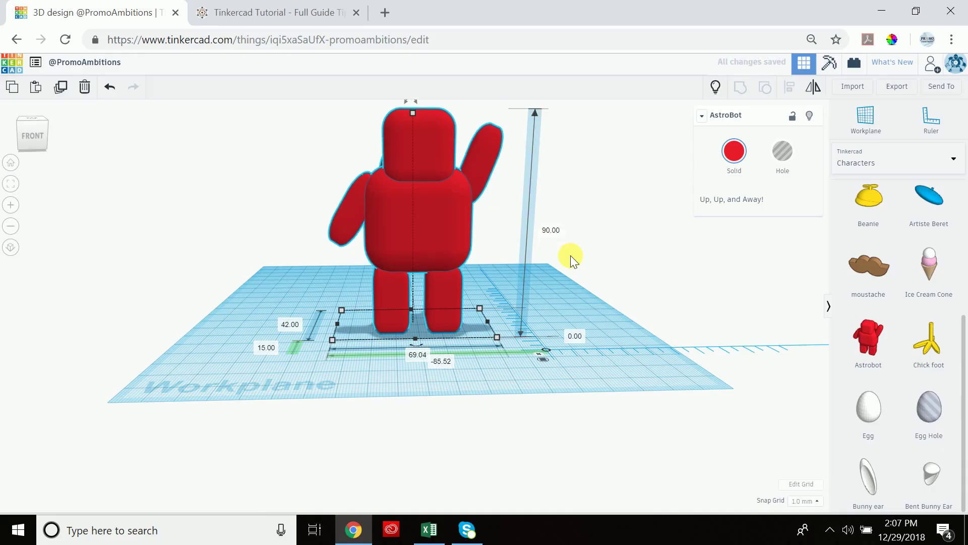
Step: Add a hole cylinder from the Basic Shapes collection at the Astrobot's leg on the ruler's far side
right_click_drag(612, 233, 603, 258)
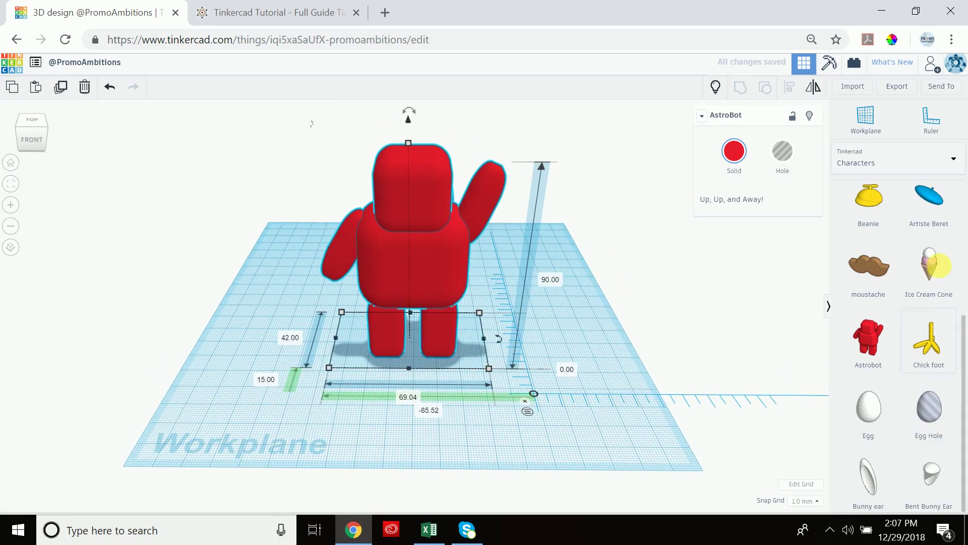
scroll(903, 190, "up", 5)
left_click(912, 174)
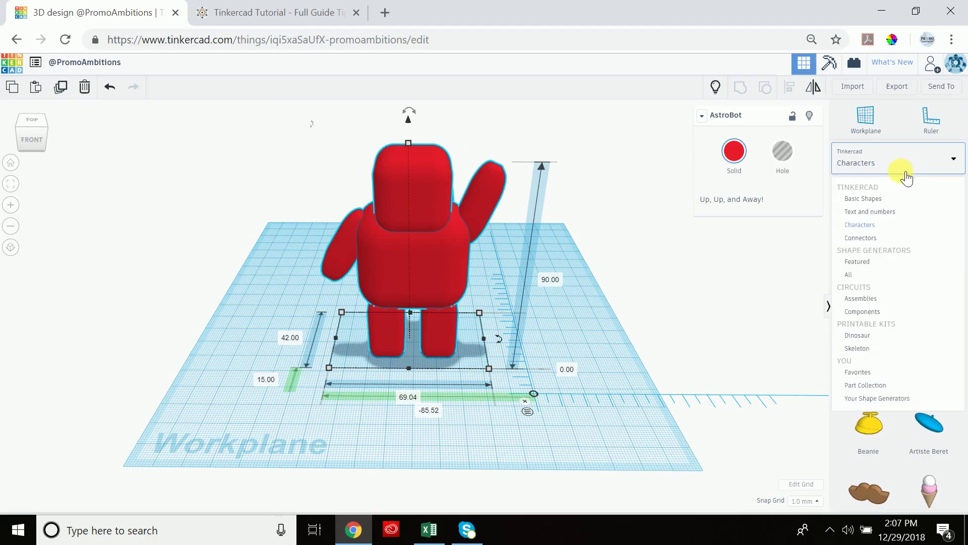
left_click(882, 200)
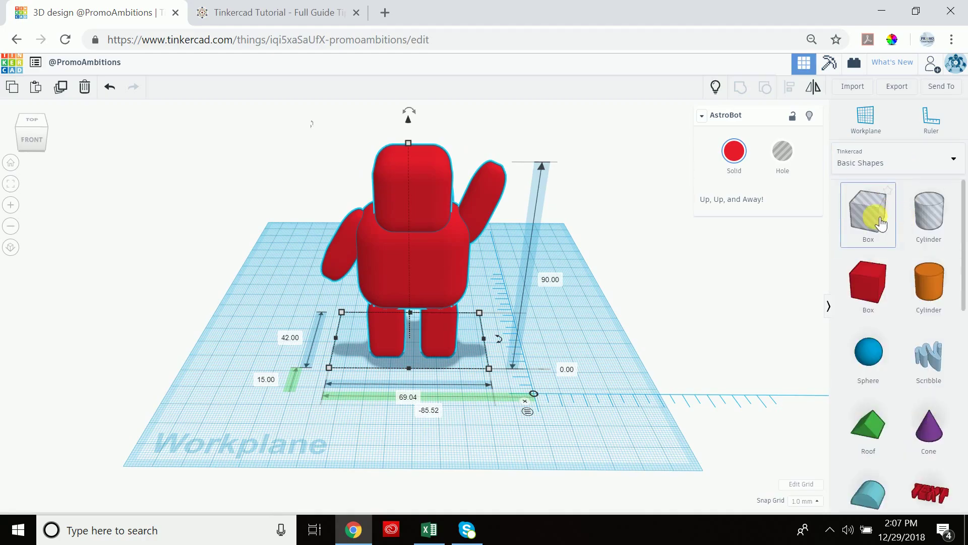
left_click_drag(929, 214, 361, 358)
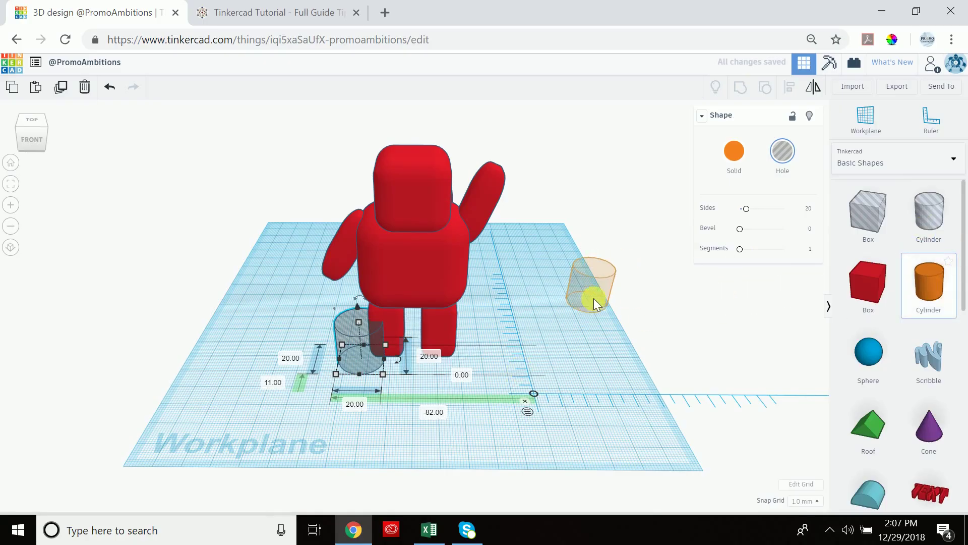
left_click(594, 298)
left_click(784, 157)
left_click(597, 284)
key("Delete")
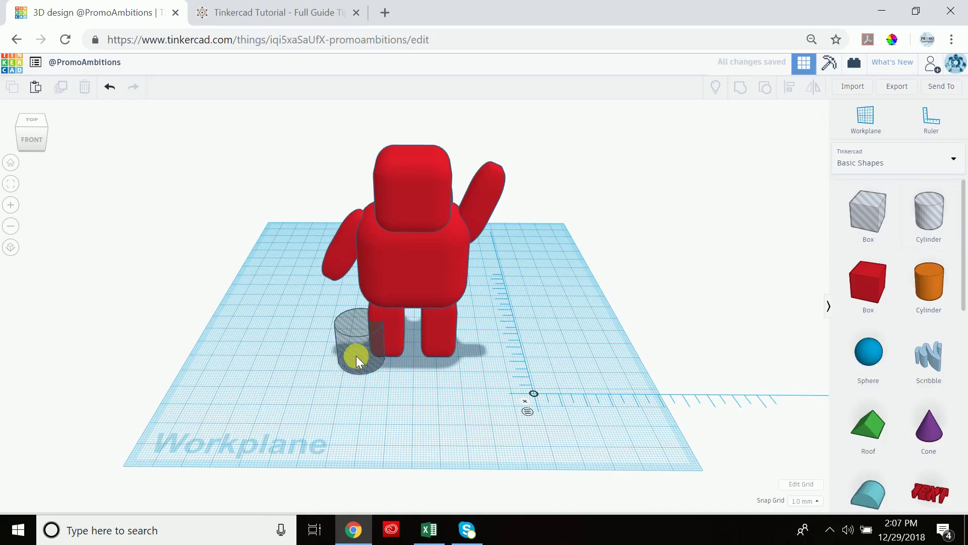
Step: Set the hole cylinder's height to 45 mm and both its width and its length to 100 mm
left_click(357, 355)
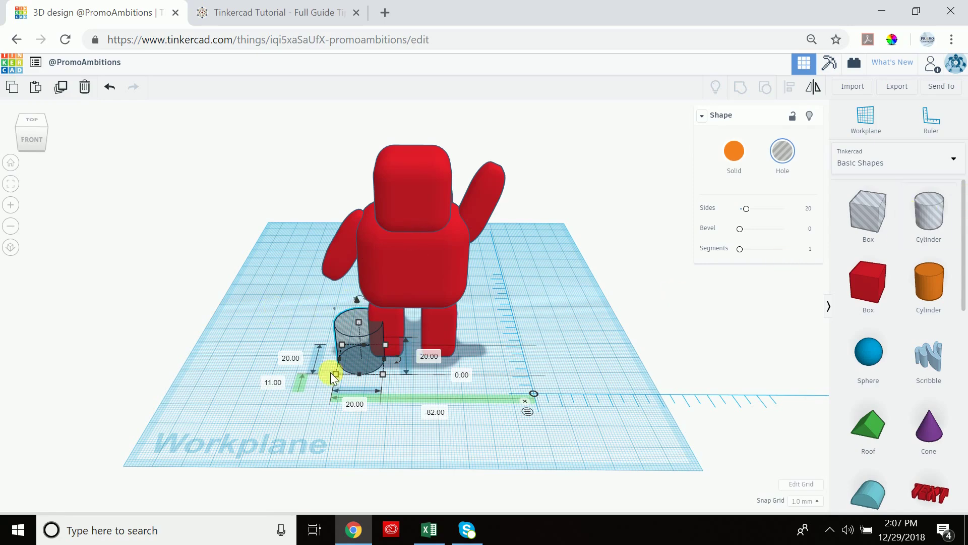
left_click(424, 357)
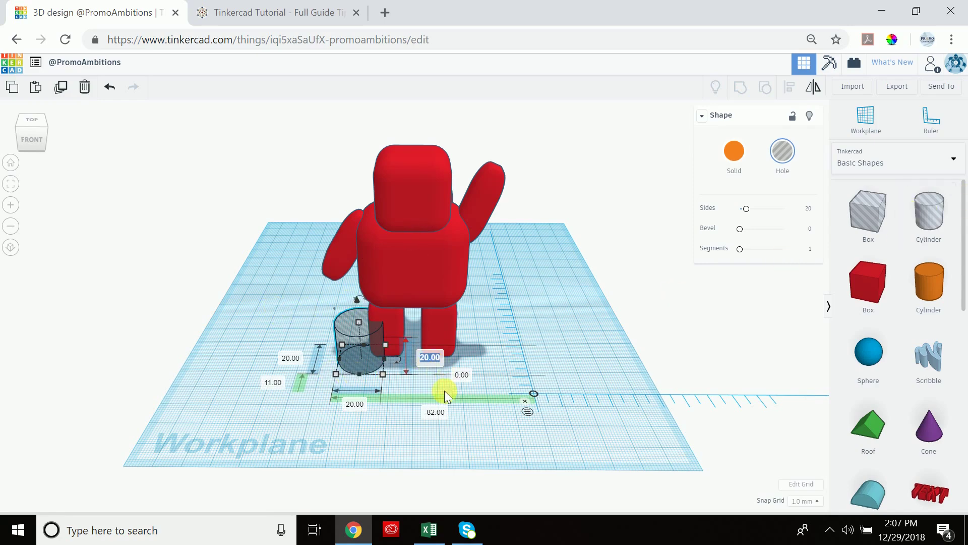
type("45")
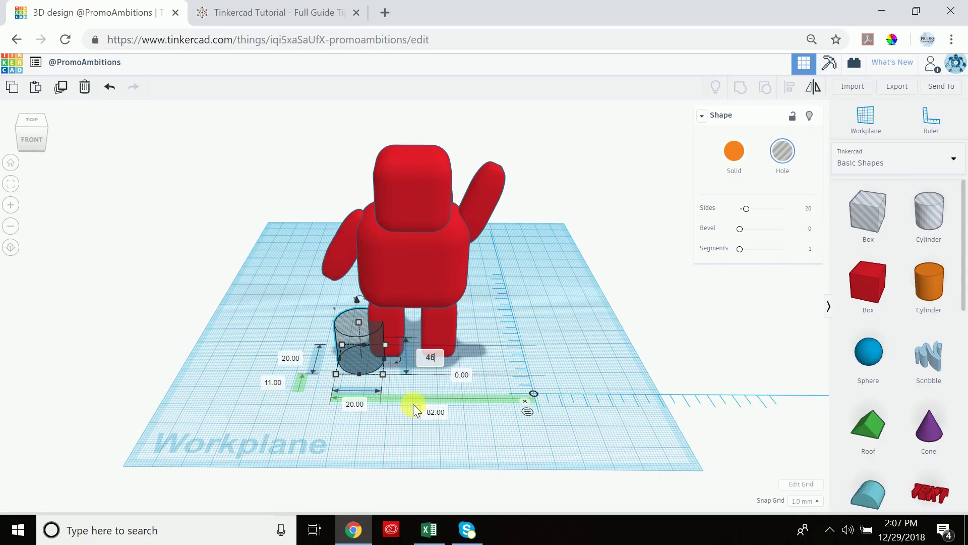
key("Return")
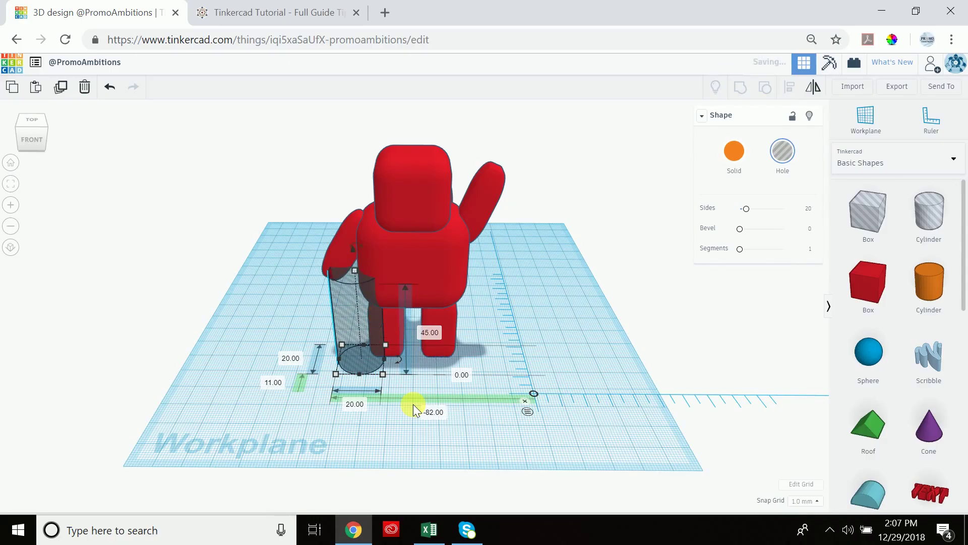
left_click(356, 404)
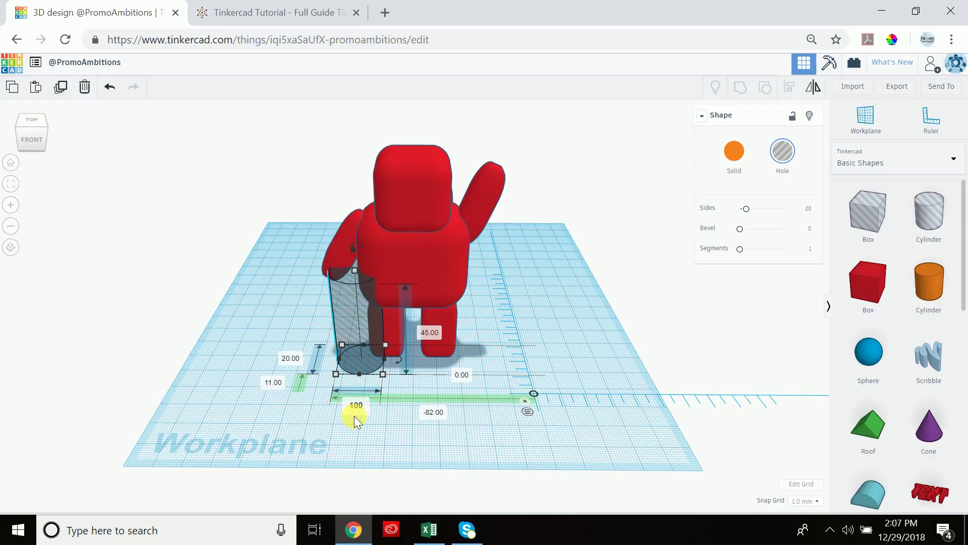
key("Return")
left_click(293, 359)
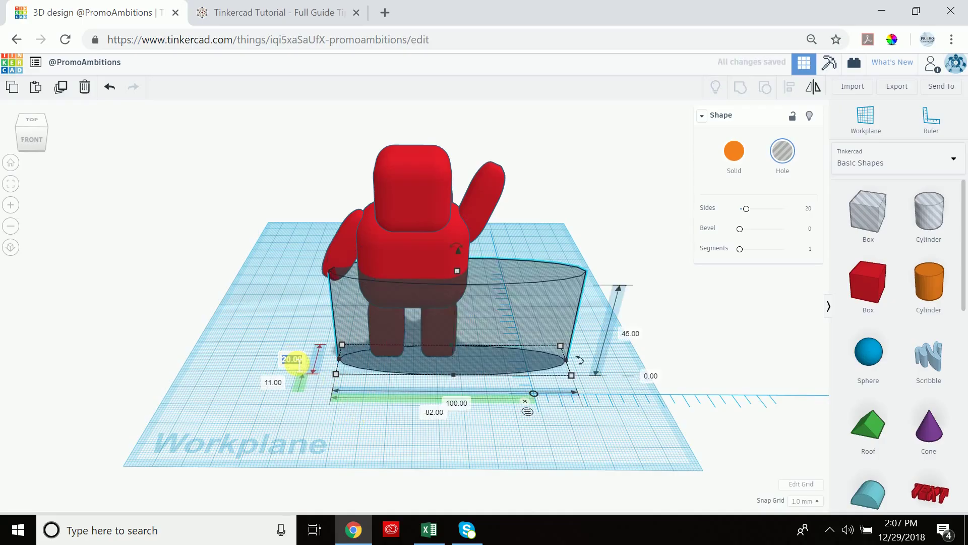
type("100")
key("Return")
Step: Move the hole cylinder so it surrounds the Astrobot's lower half, at ruler offsets of -100 mm and -10 mm
left_click_drag(547, 262, 458, 326)
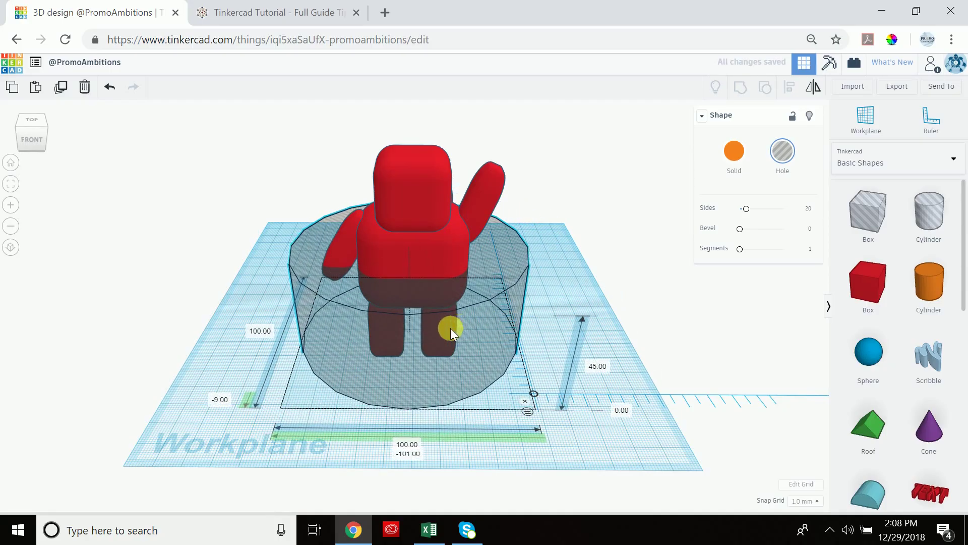
left_click(34, 119)
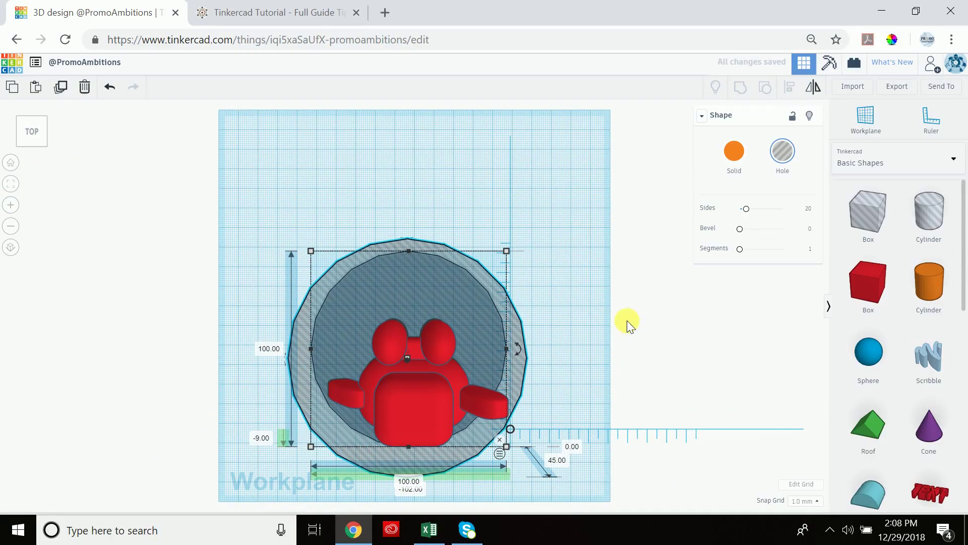
right_click_drag(578, 339, 576, 248)
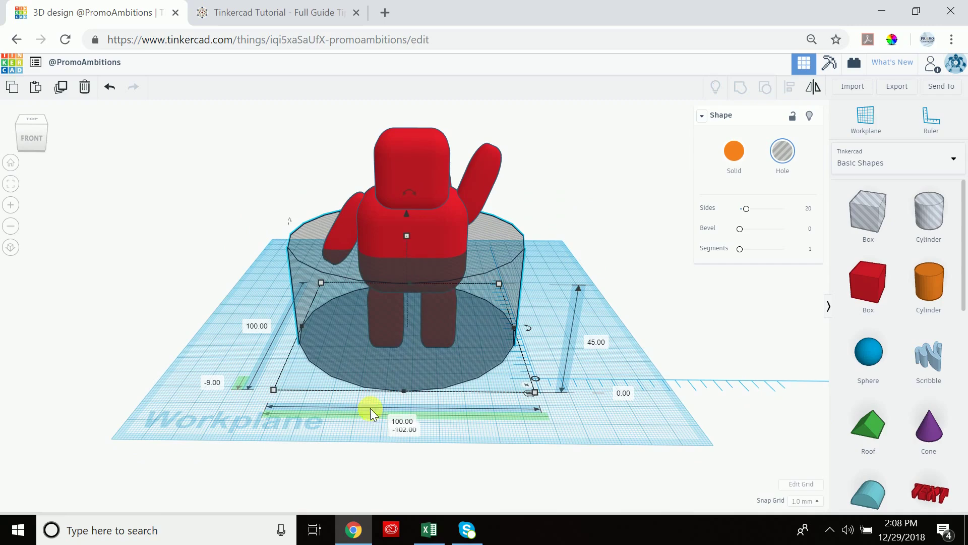
left_click_drag(399, 360, 404, 361)
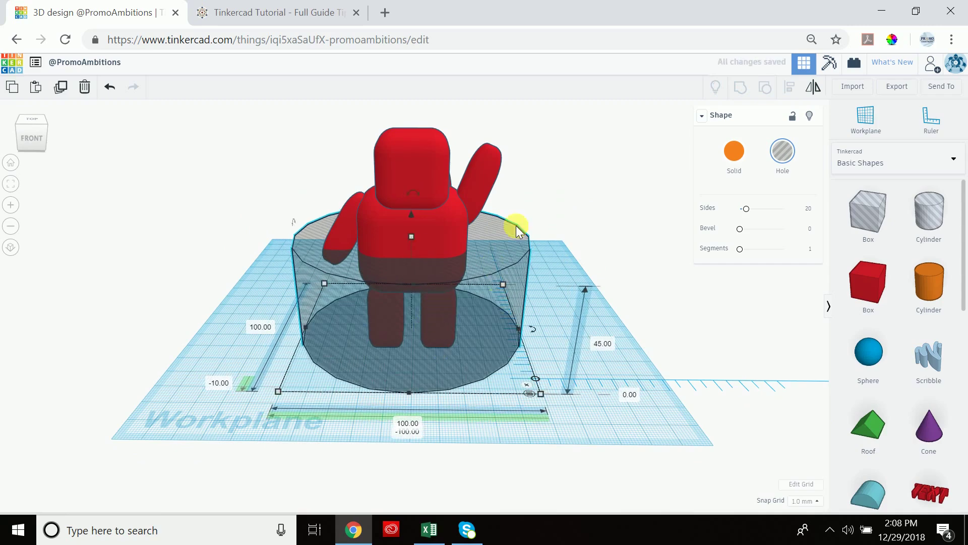
Step: Duplicate the hole cylinder and raise the copy to 45 mm above the workplane so it covers the Astrobot's upper half
right_click_drag(586, 207, 557, 151)
scroll(556, 150, "down", 2)
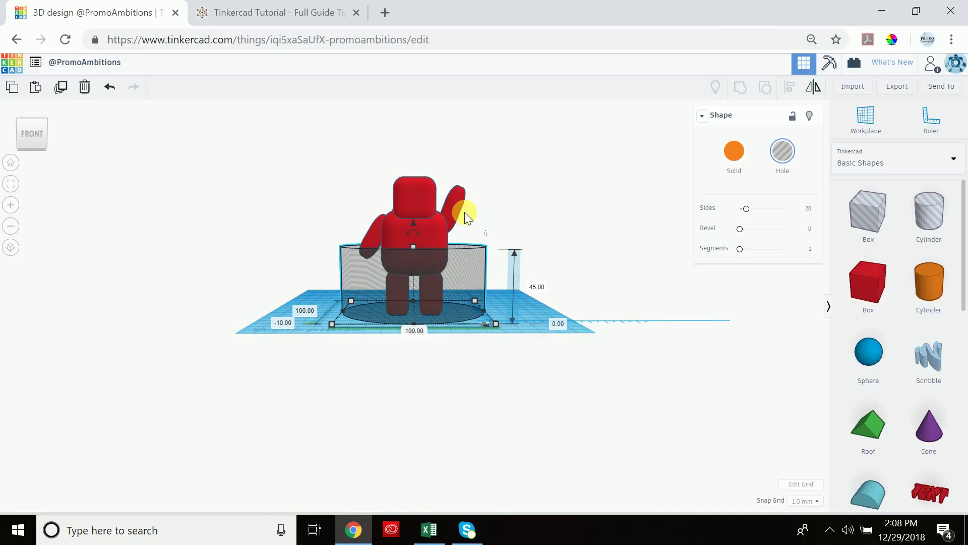
right_click_drag(506, 215, 464, 264)
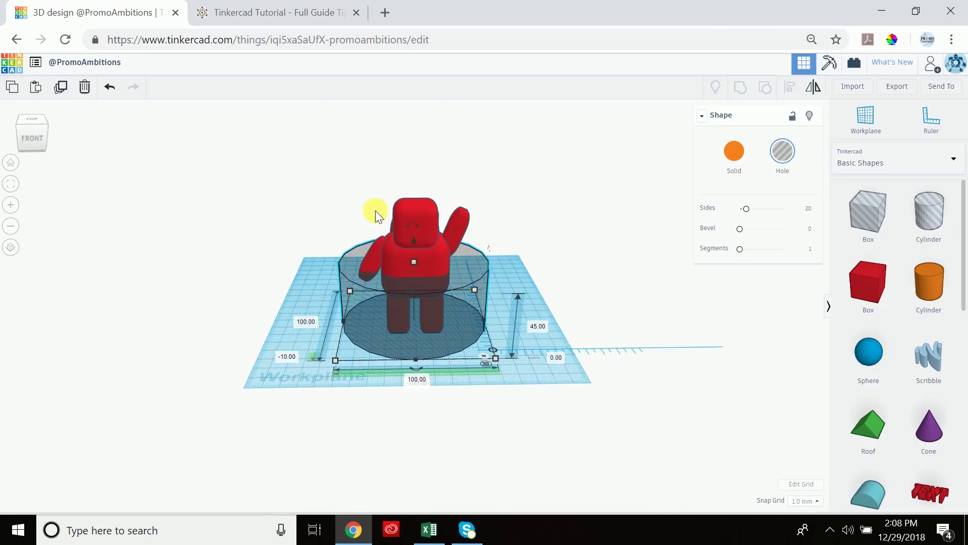
right_click_drag(495, 186, 417, 171)
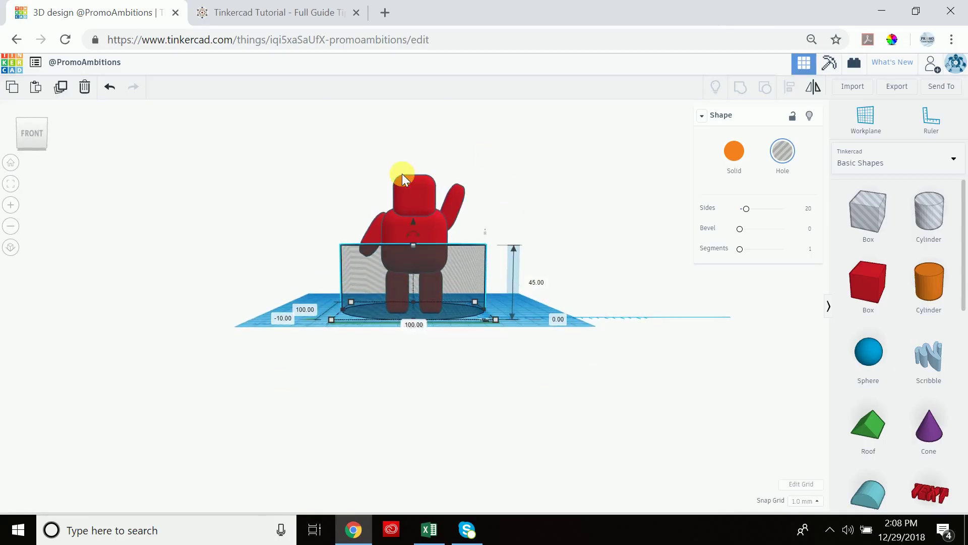
right_click_drag(505, 170, 484, 258)
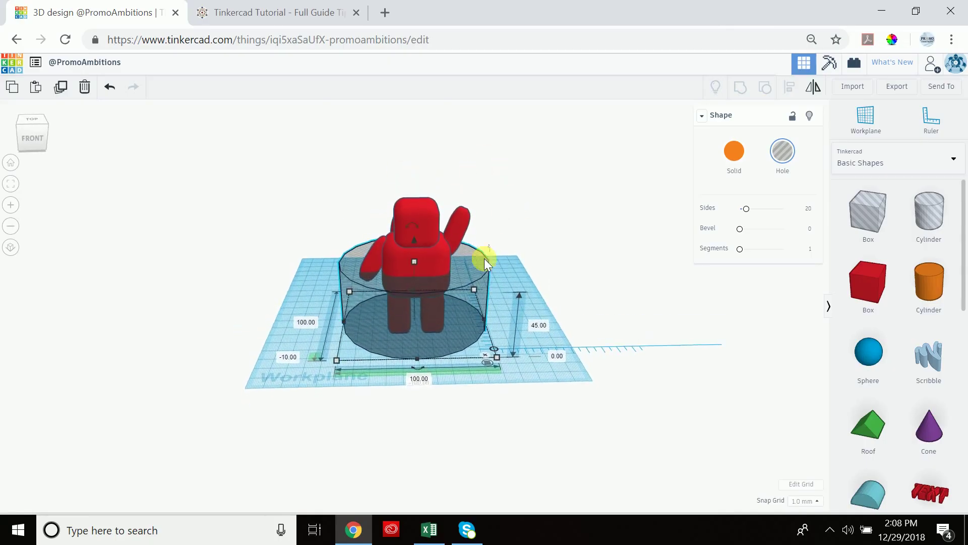
left_click(63, 85)
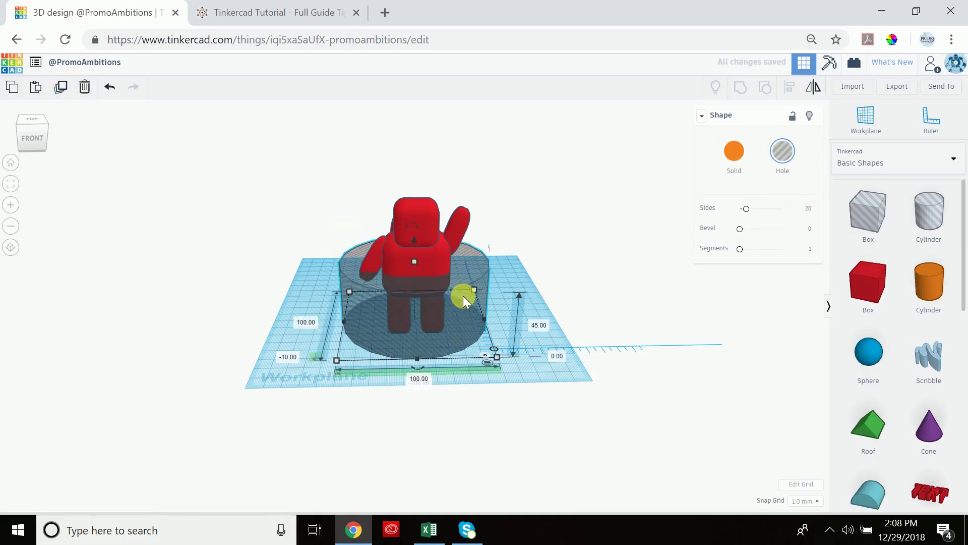
right_click_drag(463, 325, 412, 225)
left_click_drag(413, 225, 423, 142, "ctrl")
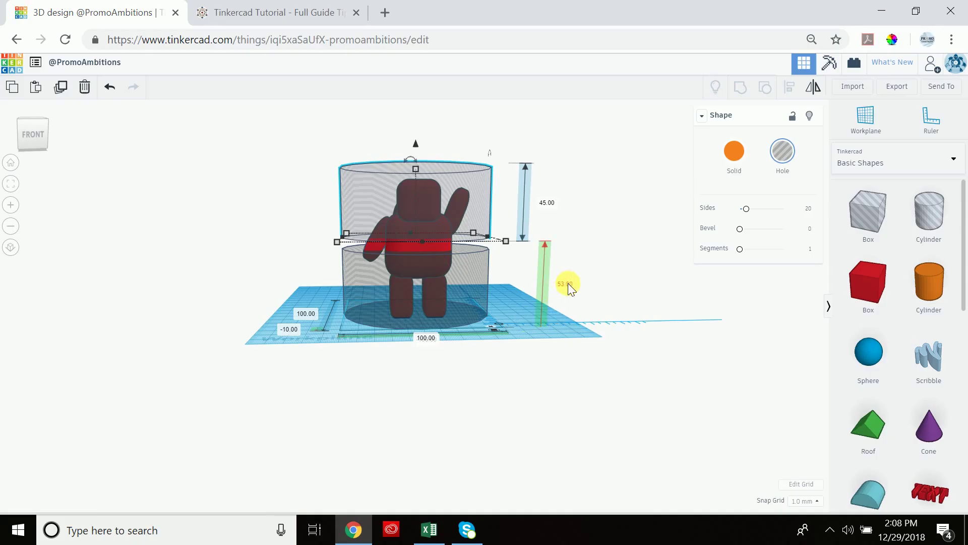
type("45")
key("Return")
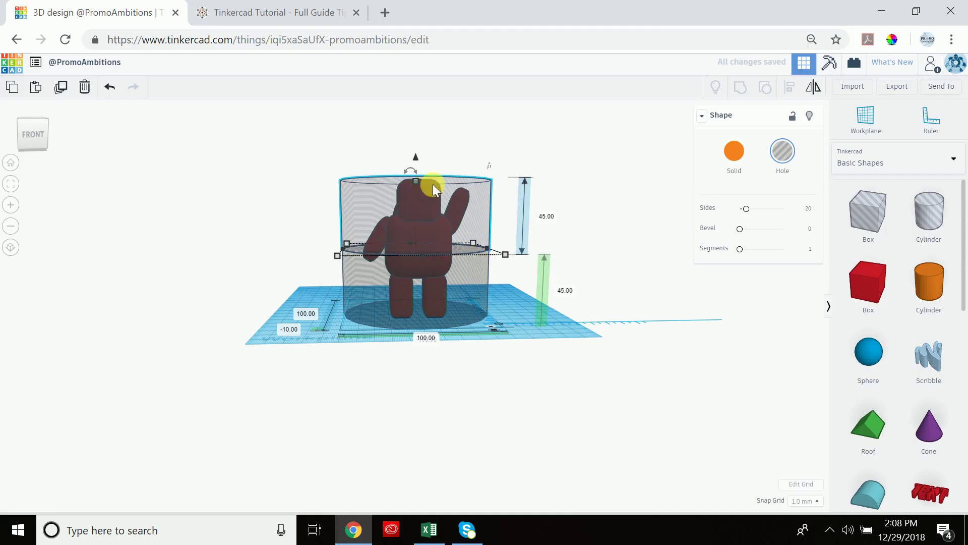
Step: Duplicate the Astrobot together with both hole cylinders and move the copied set away from the originals
mouse_move(592, 224)
right_mouse_down()
mouse_move(566, 169)
mouse_move(600, 236)
mouse_move(583, 222)
mouse_move(574, 292)
mouse_move(584, 254)
mouse_move(578, 184)
mouse_move(587, 225)
right_mouse_up()
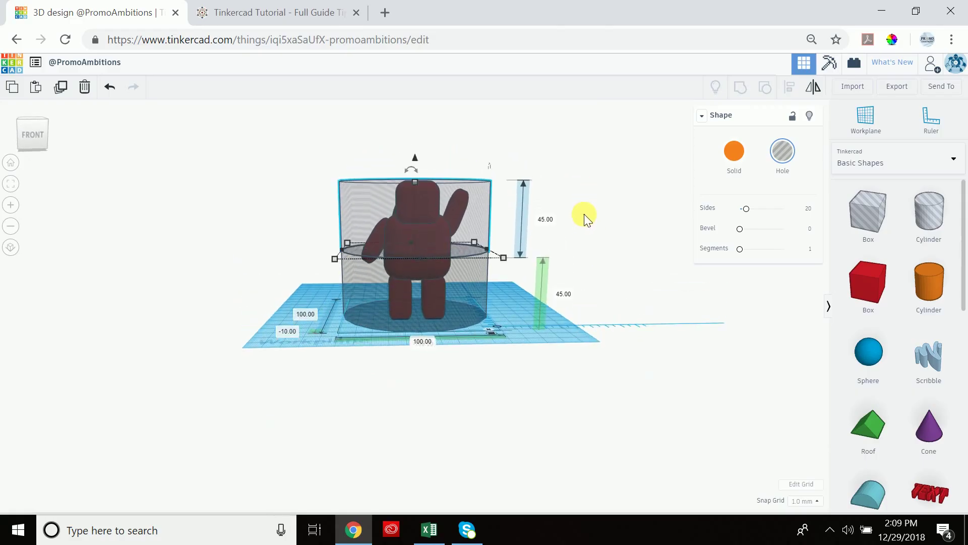
left_click(584, 215)
left_click_drag(513, 160, 328, 335)
left_click(61, 87)
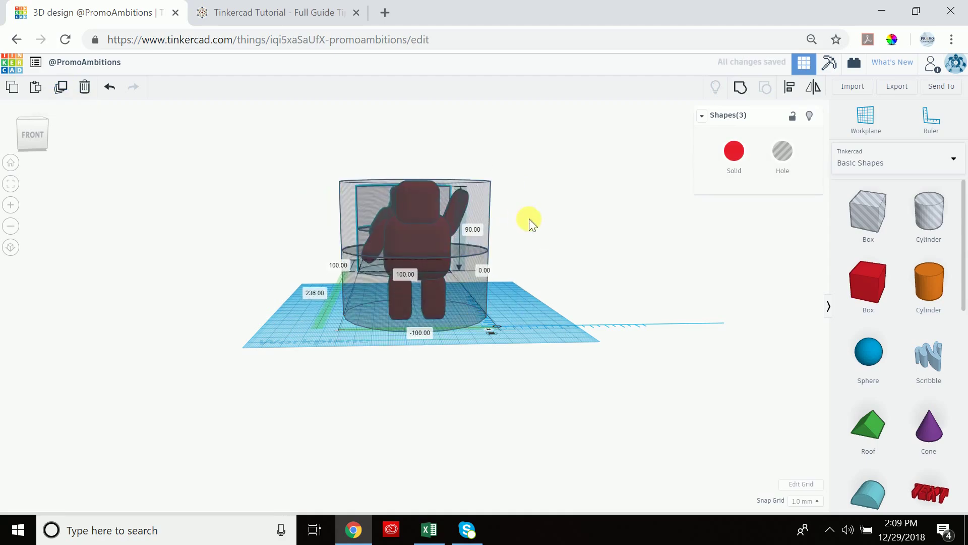
left_click_drag(383, 235, 343, 246)
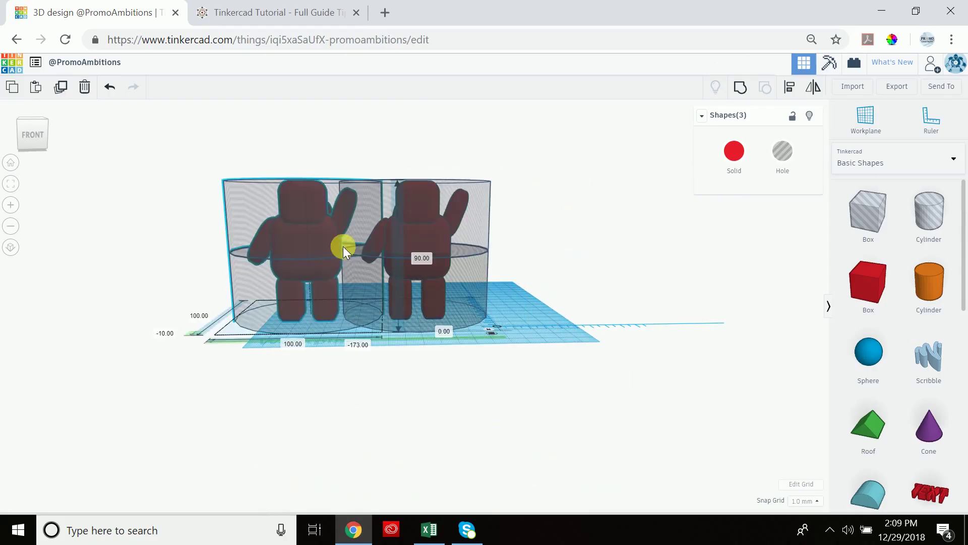
left_click_drag(228, 200, 261, 198)
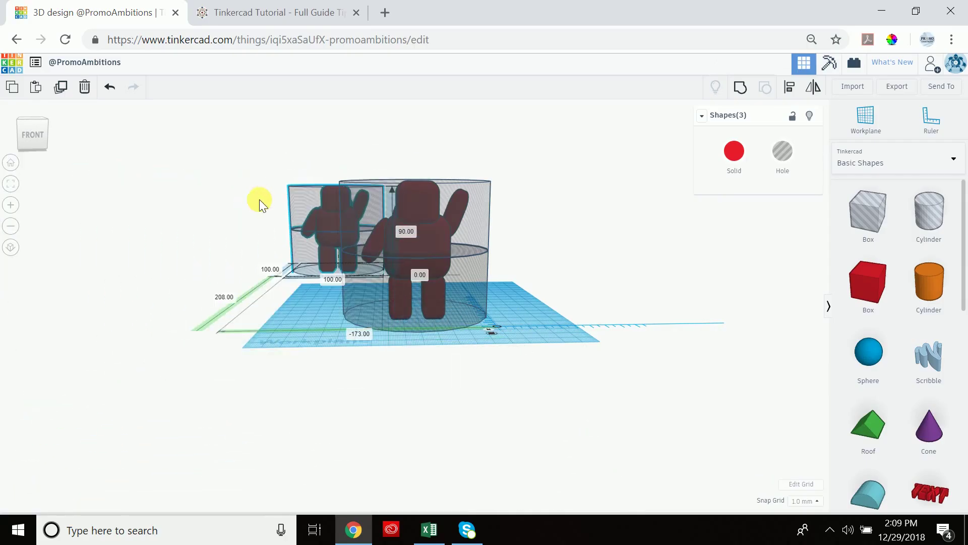
Step: Move the copied Astrobot set sideways, clear of the originals, to a ruler offset of -246 mm
key("Left")
key("Left")
key("Left")
key("Left")
key("Left")
key("Left")
key("Left")
key("Left")
key("Left")
key("Left")
key("Left")
key("Left")
key("Left")
key("Left")
key("Left")
key("Left")
key("Left")
key("Left")
key("Left")
key("Left")
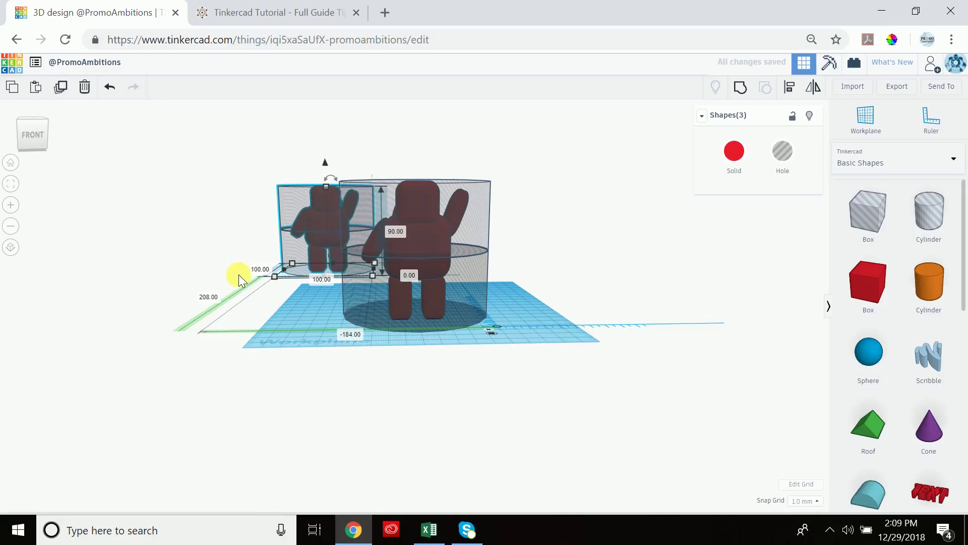
key("Left")
key("Left")
key("Left")
key("Left")
key("Left")
key("Left")
key("Left")
key("Left")
key("Left")
key("Left")
key("Left")
key("Left")
key("Left")
key("Left")
key("Left")
key("Left")
key("Left")
key("Left")
key("Left")
key("Left")
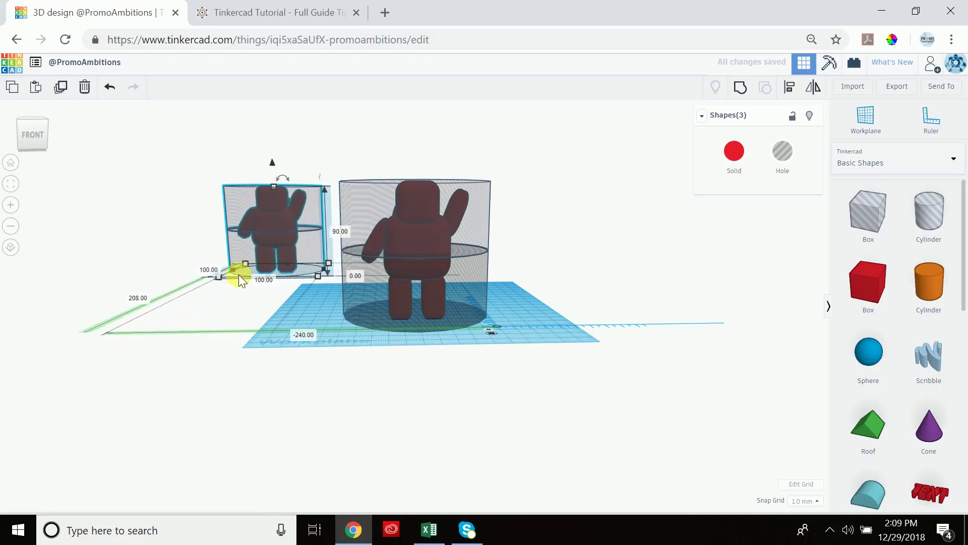
Step: Bring the copied Astrobot set forward in line with the originals, to a ruler offset of 16 mm
key("Down")
key("Down")
key("Down")
key("Down")
key("Down")
key("Down")
key("Down")
key("Down")
key("Down")
key("Down")
key("Down")
key("Down")
key("Down")
key("Down")
key("Down")
key("Down")
key("Down")
key("Down")
key("Down")
key("Down")
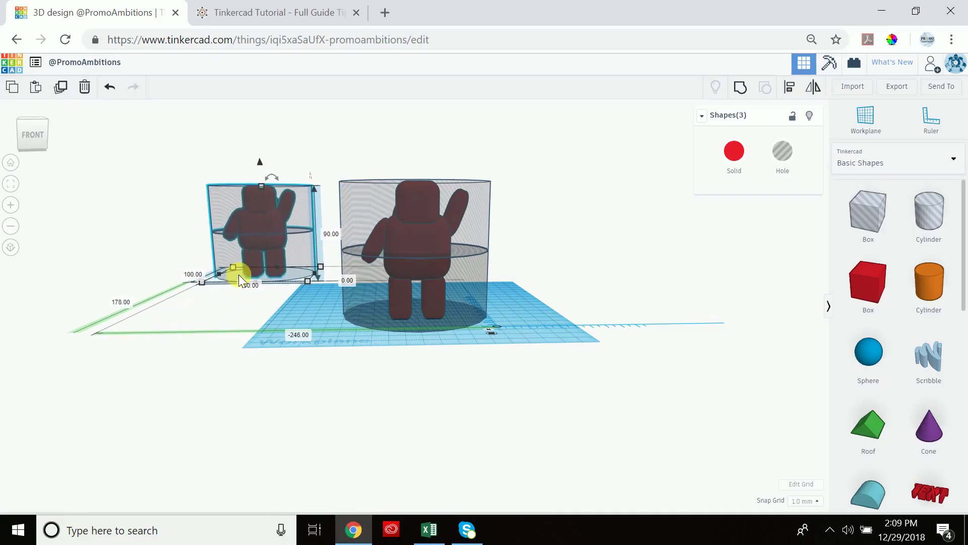
key("Down")
key("Down")
key("Down")
key("Down")
key("Down")
key("Down")
key("Down")
key("Down")
key("Down")
key("Down")
key("Down")
key("Down")
key("Down")
key("Down")
key("Down")
key("Down")
key("Down")
key("Down")
key("Down")
key("Down")
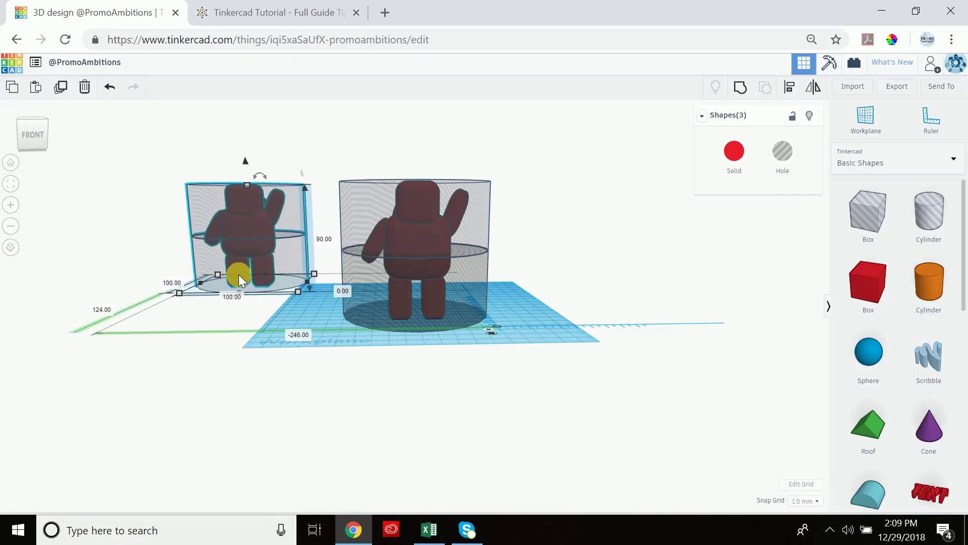
key("Down")
key("Down")
key("Down")
key("Down")
key("Down")
key("Down")
key("Down")
key("Down")
key("Down")
key("Down")
key("Down")
key("Down")
key("Down")
key("Down")
key("Down")
key("Down")
key("Down")
key("Down")
key("Down")
key("Down")
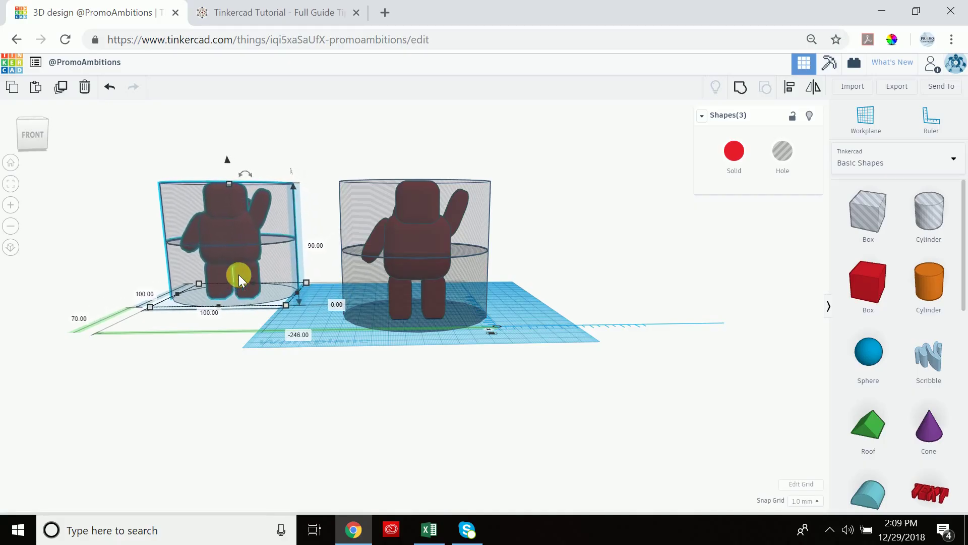
key("Down")
key("Down")
key("Down")
key("Down")
key("Down")
key("Down")
key("Down")
key("Down")
key("Down")
key("Down")
key("Down")
key("Down")
key("Down")
key("Down")
key("Down")
key("Down")
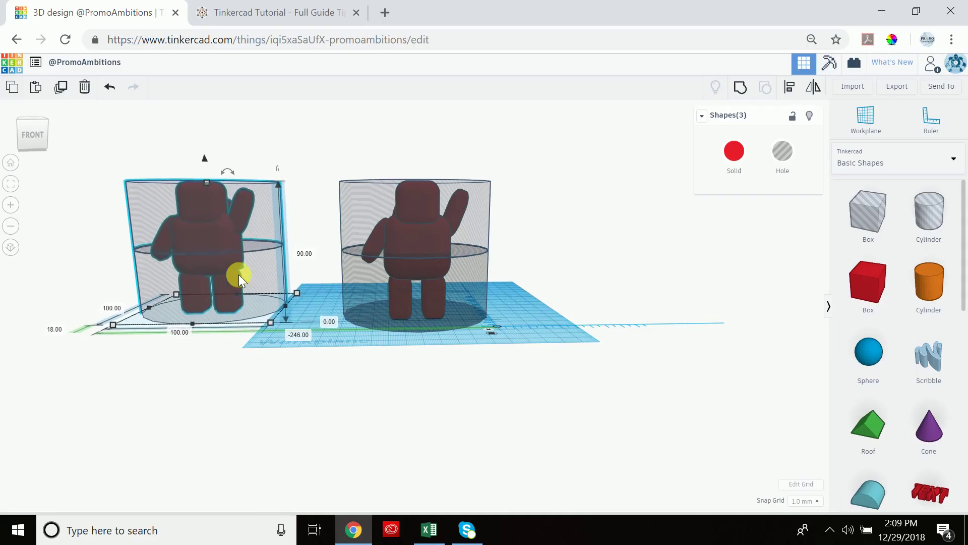
right_click_drag(561, 206, 583, 206)
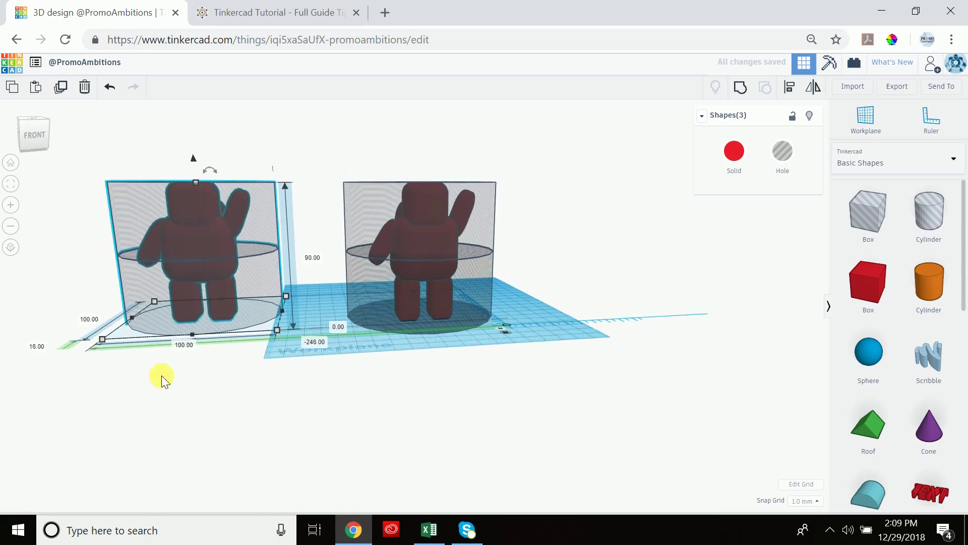
Step: Delete the upper hole cylinder from the copied set and the lower hole cylinder from the original set
left_click(326, 162)
left_click(273, 211)
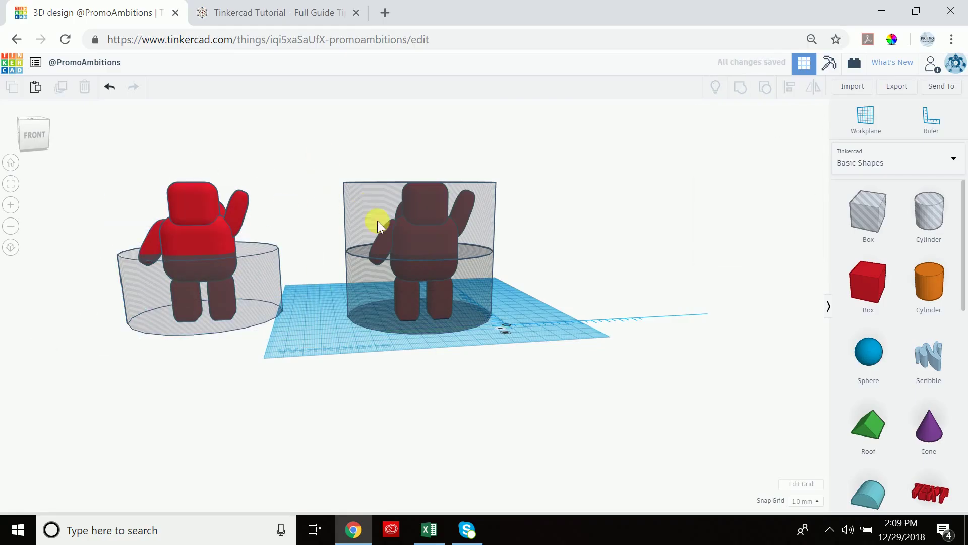
left_click(474, 290)
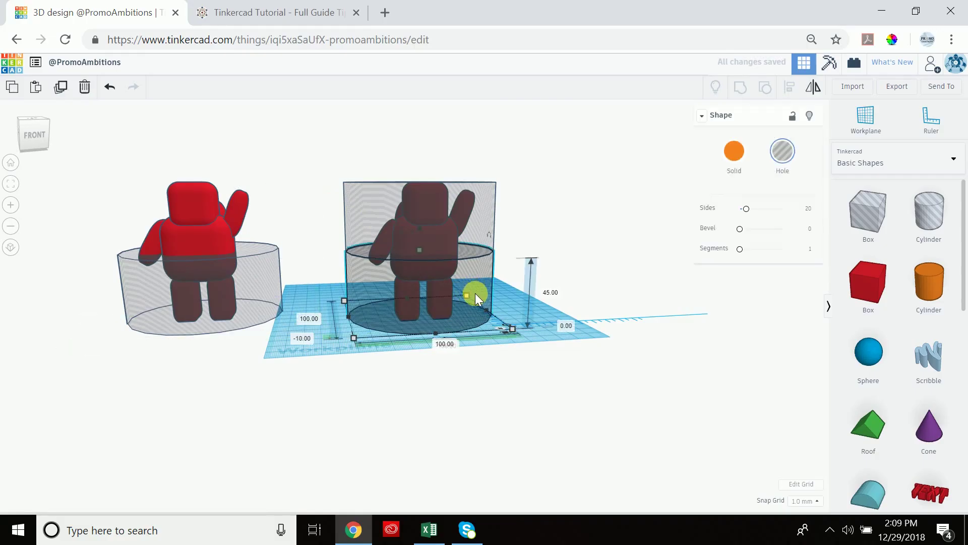
key("ctrl+z")
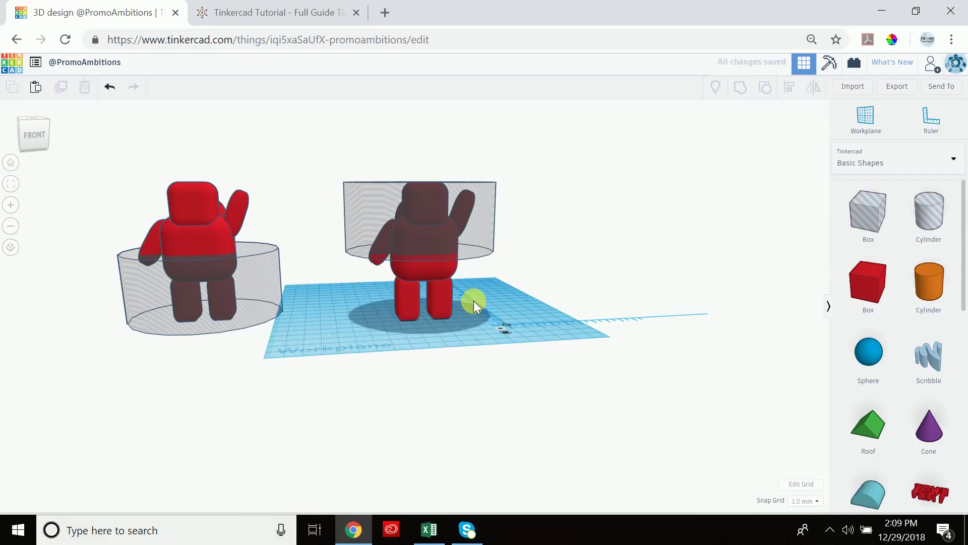
Step: Group each Astrobot with its remaining hole cylinder, cutting away the original's upper half and the copy's lower half
left_click_drag(530, 145, 373, 301)
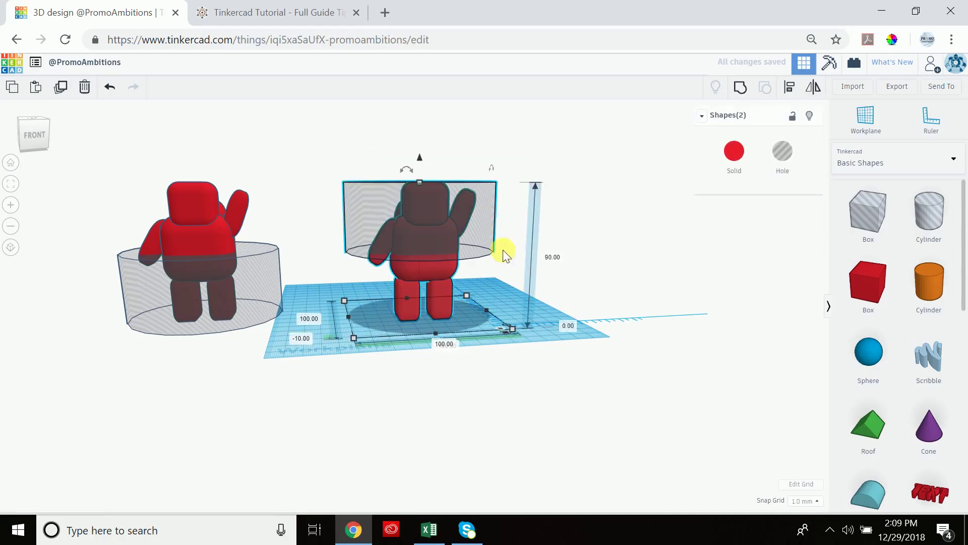
left_click(740, 89)
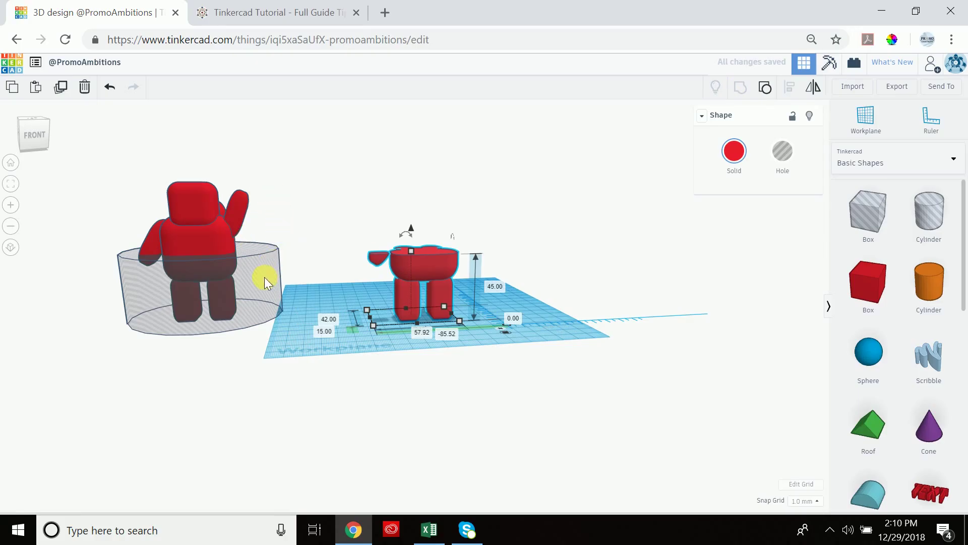
left_click_drag(290, 178, 138, 321)
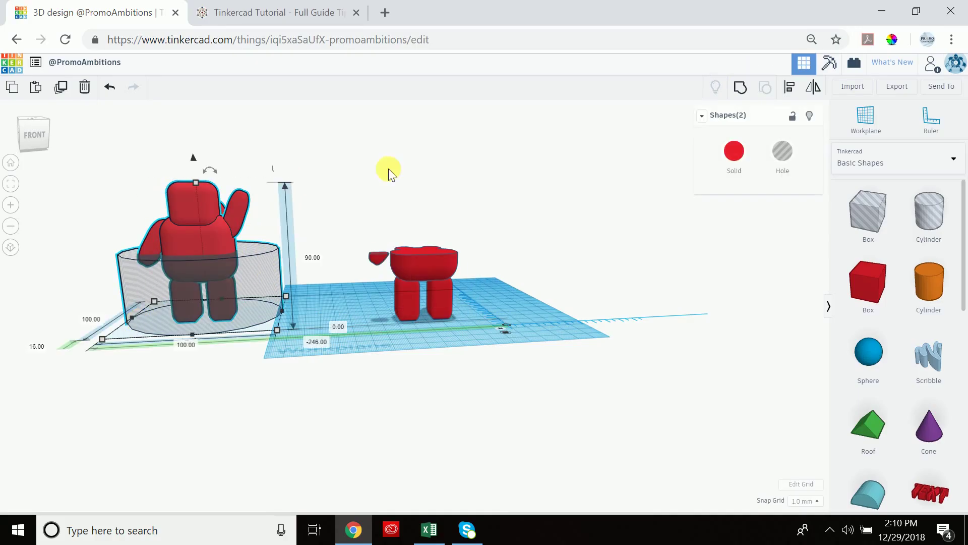
left_click(742, 88)
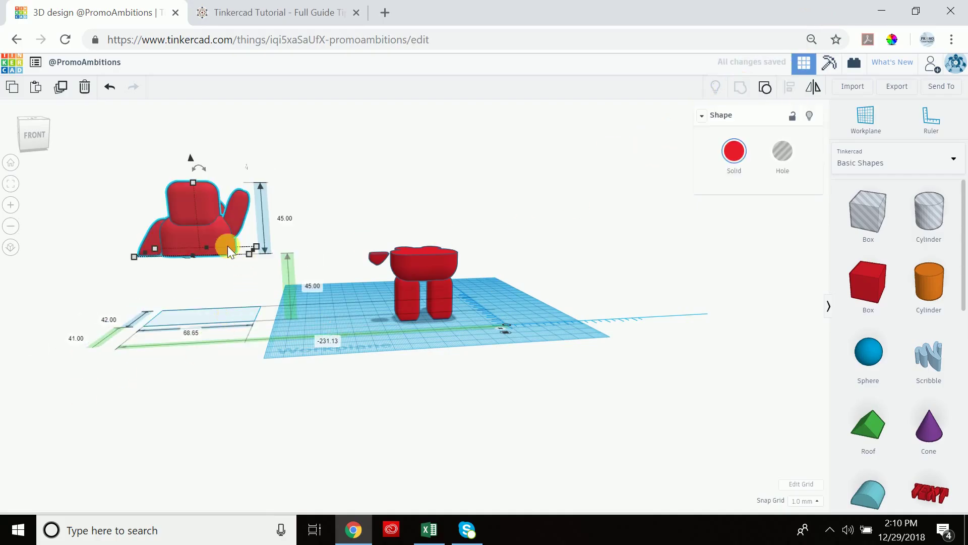
left_click(321, 182)
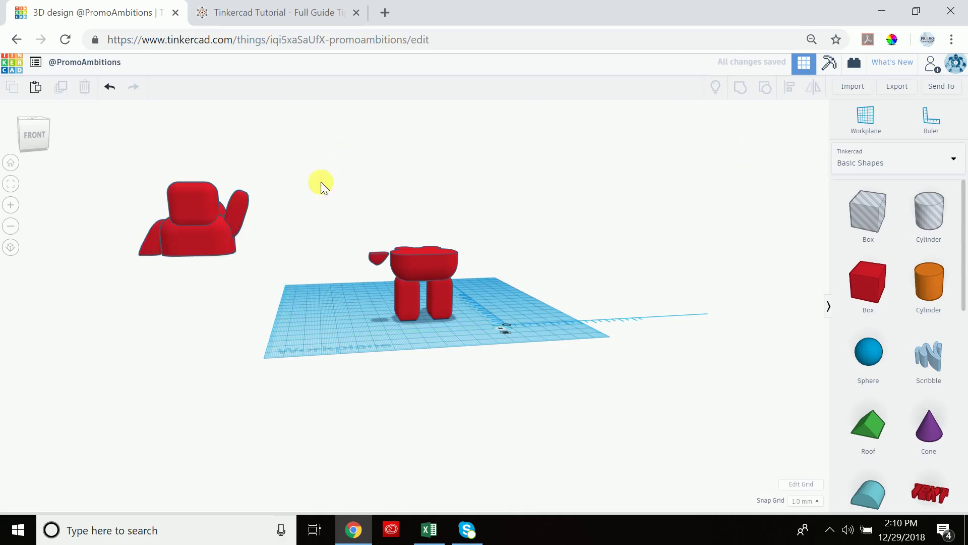
Step: Drop the Astrobot's upper-half piece onto the workplane, lifting it once and dropping it again
left_click(214, 228)
key("d")
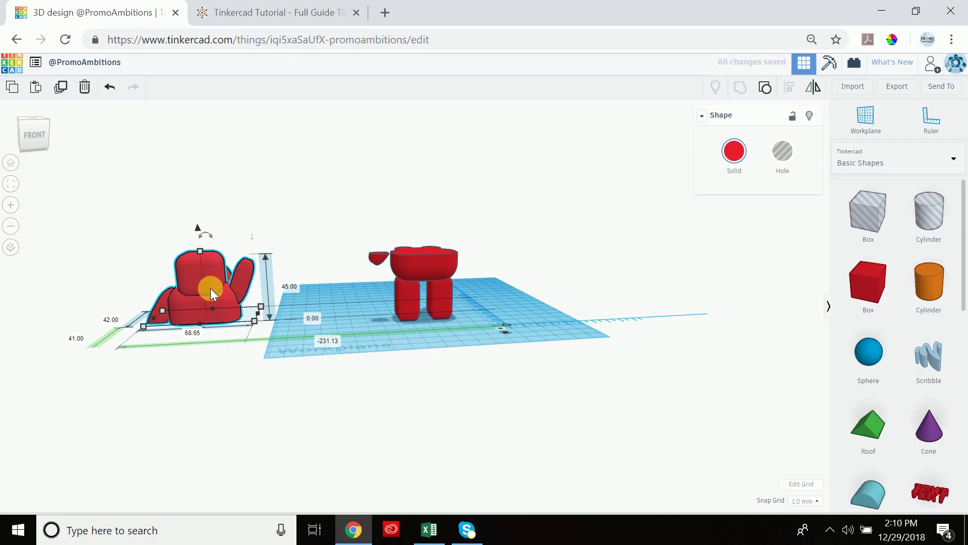
left_click_drag(197, 227, 187, 127)
key("d")
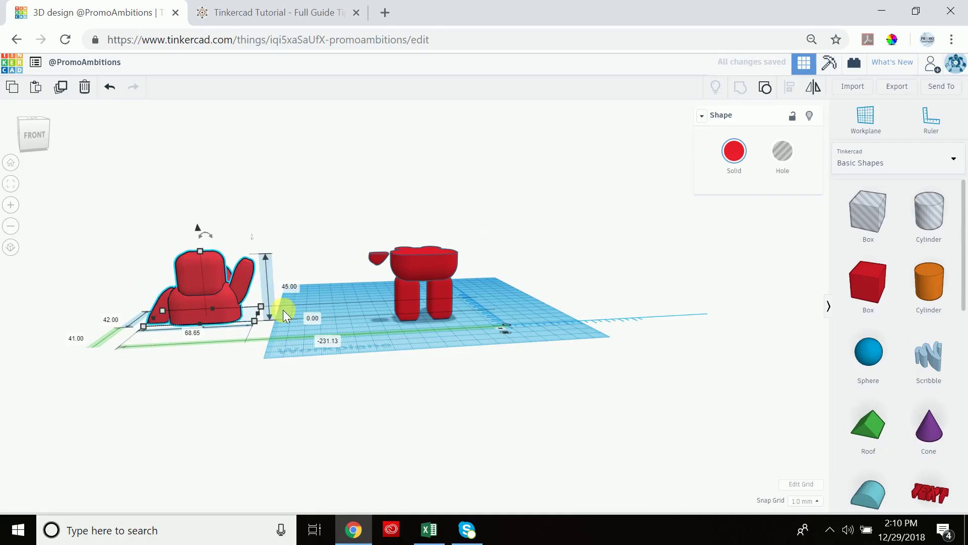
mouse_move(260, 393)
right_mouse_down()
mouse_move(348, 247)
mouse_move(365, 330)
mouse_move(401, 377)
mouse_move(229, 383)
mouse_move(246, 384)
right_mouse_up()
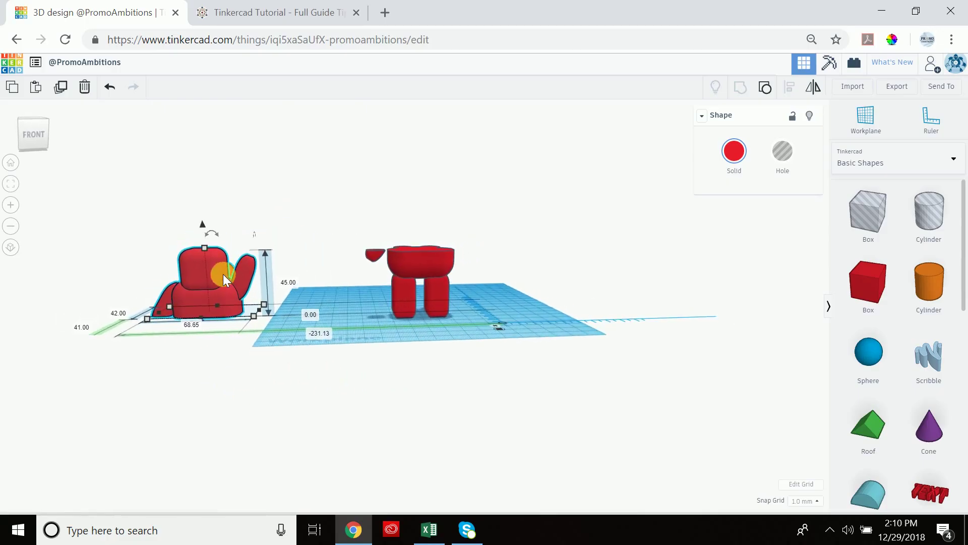
Step: Turn the Astrobot's lower-half piece upside down and drop it onto the workplane with its cut face down
left_click(420, 254)
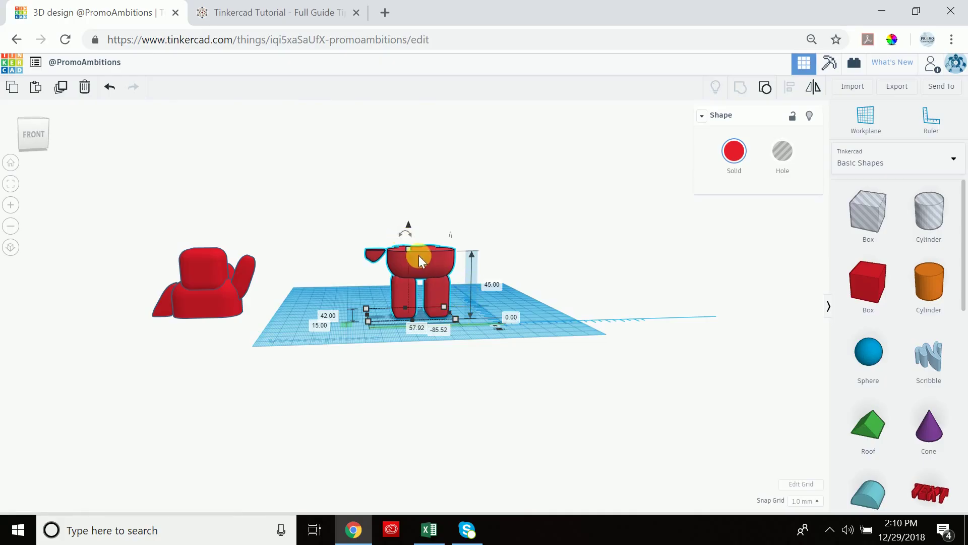
left_click_drag(404, 234, 399, 316)
mouse_move(360, 363)
right_mouse_down()
mouse_move(372, 342)
mouse_move(374, 350)
right_mouse_up()
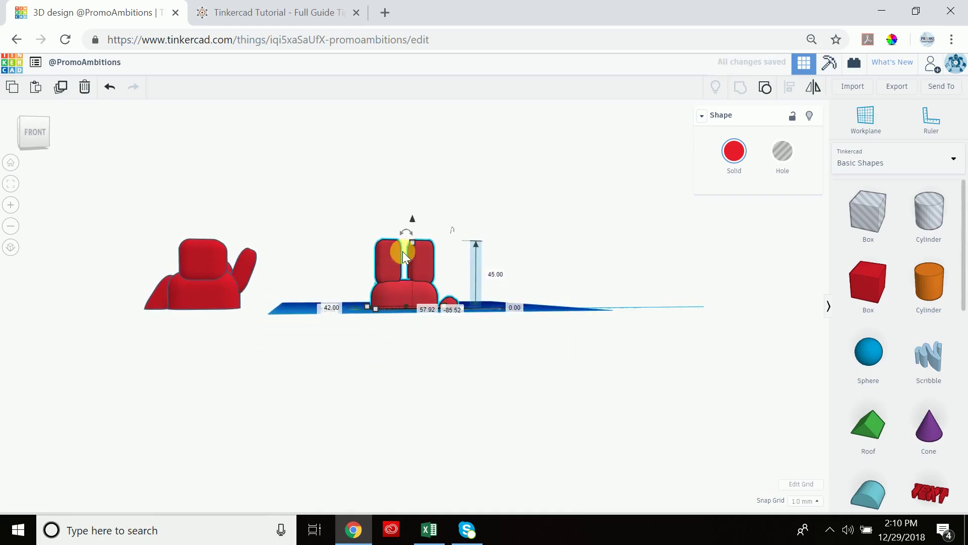
left_click_drag(414, 220, 427, 180)
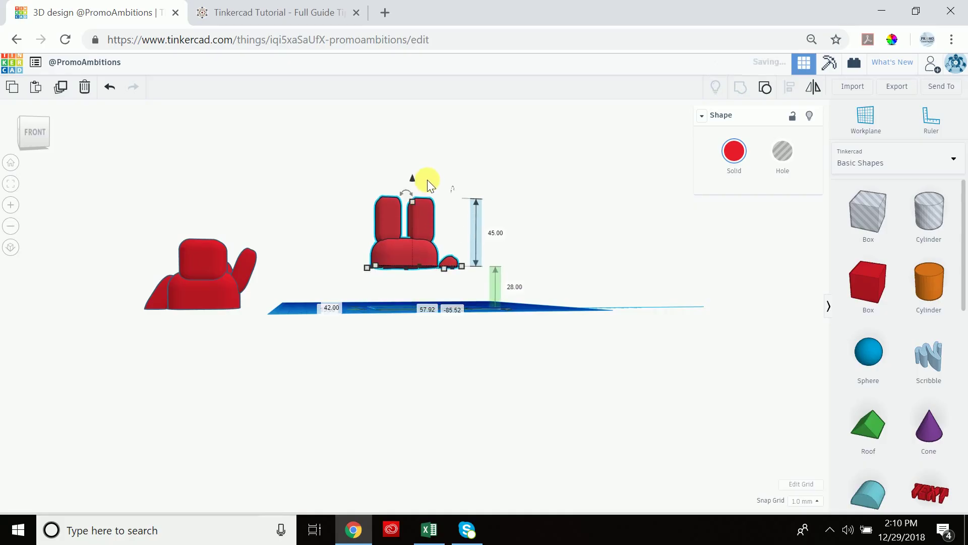
key("d")
right_click_drag(342, 348, 307, 441)
Step: Move the Astrobot's upper-half piece 74 mm along the X axis toward the lower-half piece, onto the workplane beside it
left_click(228, 306)
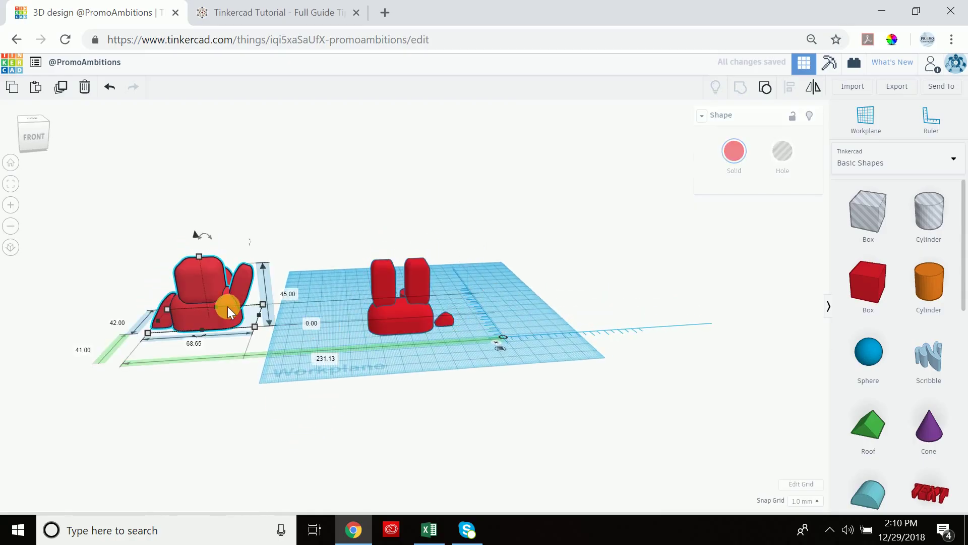
key("Right")
key("Right")
key("Right")
key("Right")
key("Right")
key("Right")
key("Right")
key("Right")
key("Right")
key("Right")
key("Right")
key("Right")
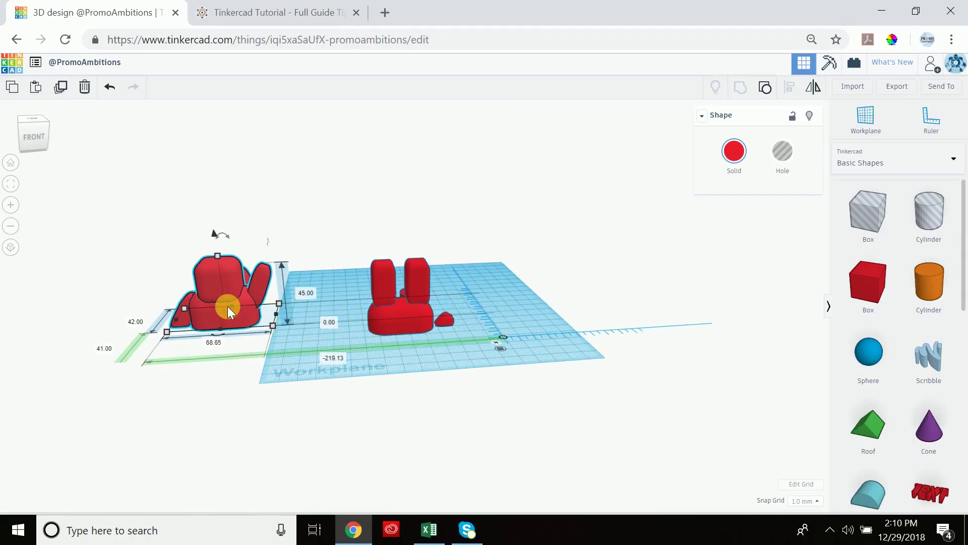
key("Right")
key("Right")
key("Right")
key("Right")
key("Right")
key("Right")
key("Right")
key("Right")
key("Right")
key("Right")
key("Right")
key("Right")
key("Right")
key("Right")
key("Right")
key("Right")
key("Right")
key("Right")
key("Right")
key("Right")
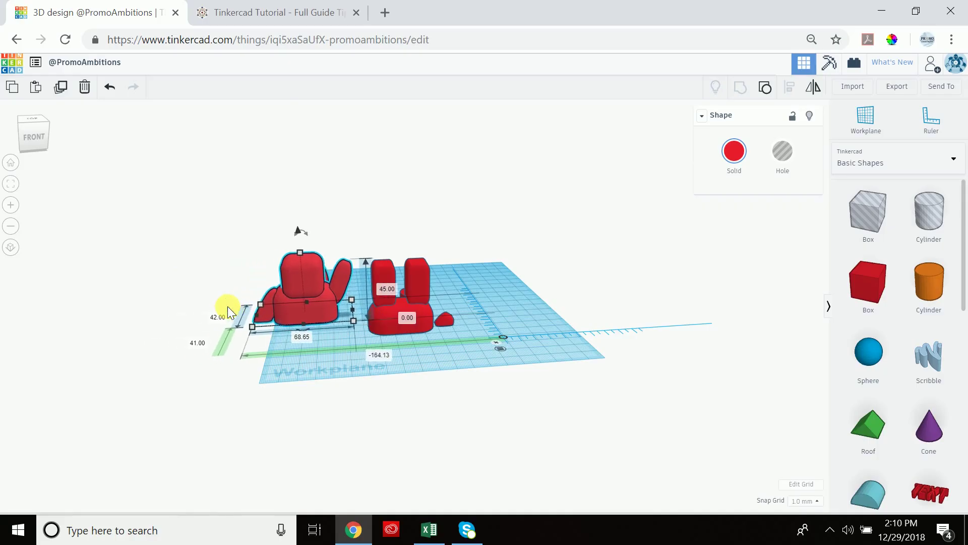
key("Right")
key("Right")
key("Right")
key("Right")
key("Right")
key("Right")
key("Right")
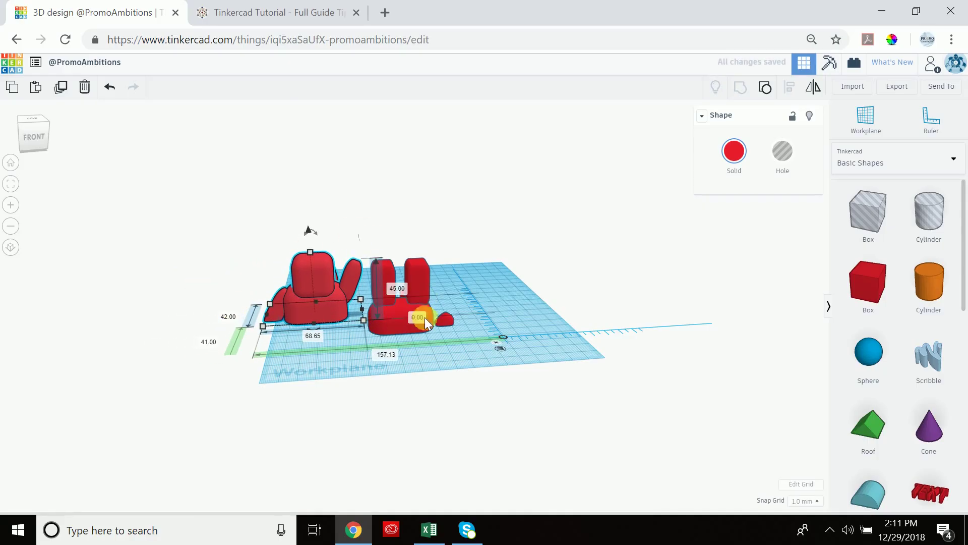
Step: Remove the ruler from the workplane
right_click_drag(464, 300, 445, 314)
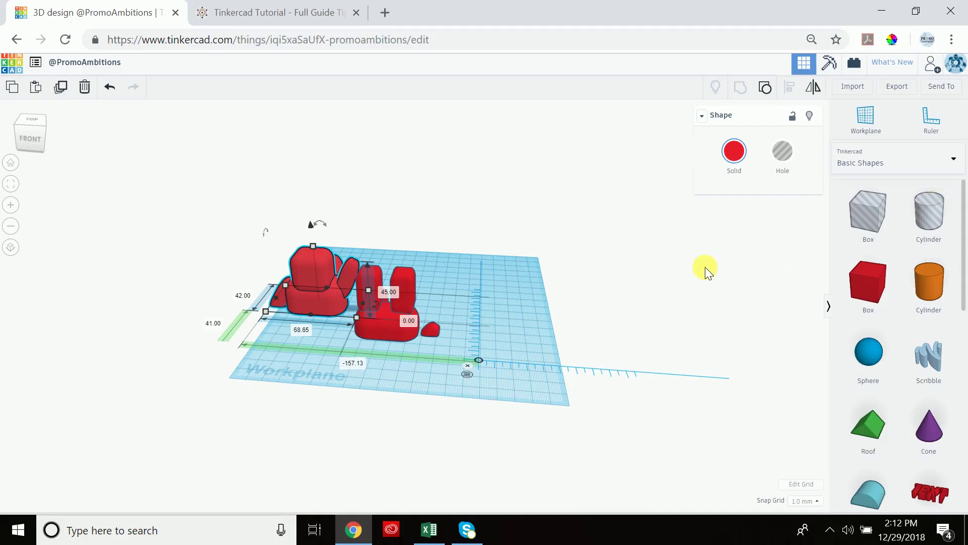
left_click(468, 365)
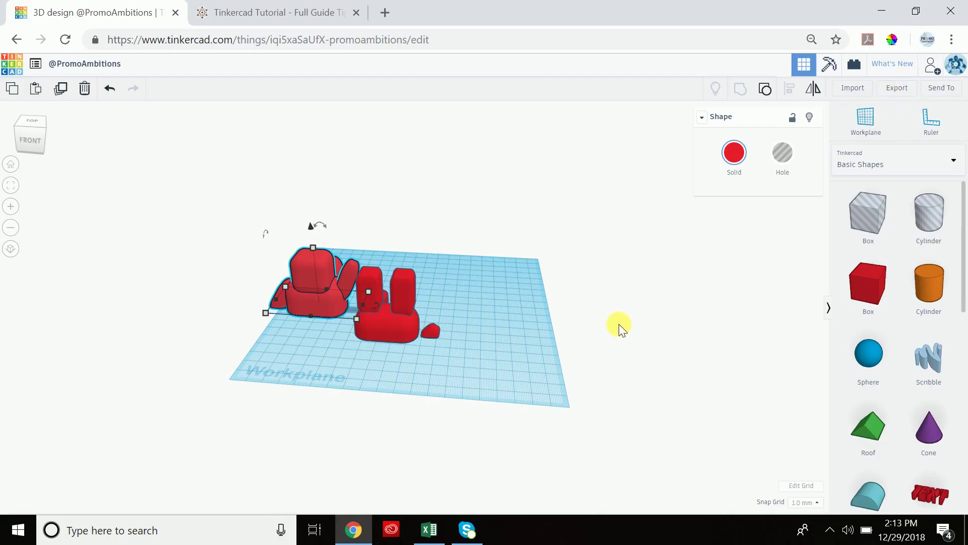
Step: Switch to the promoambitions.com Tinkercad tutorial page, review its keyboard shortcut lists and tutorial video section, and return to the 3D design
left_click(242, 7)
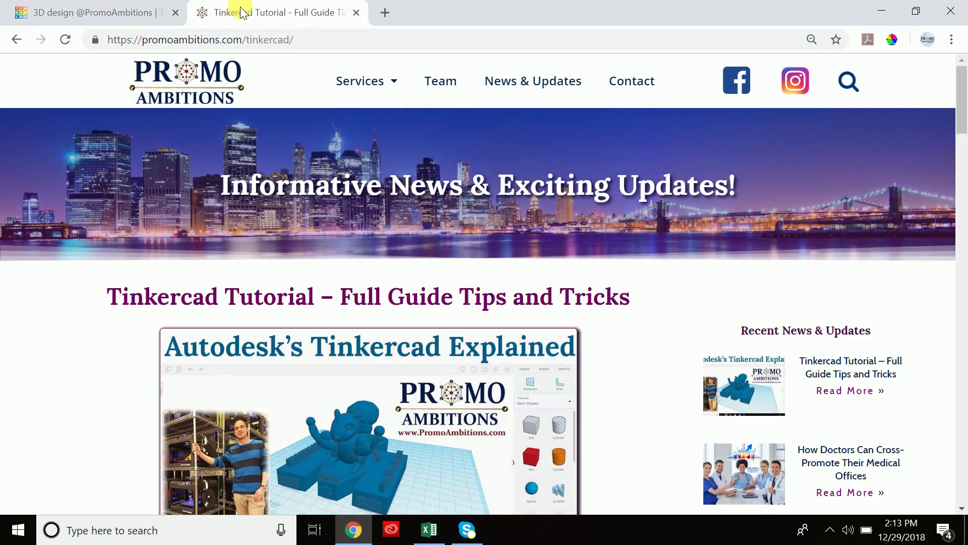
scroll(347, 342, "down", 20)
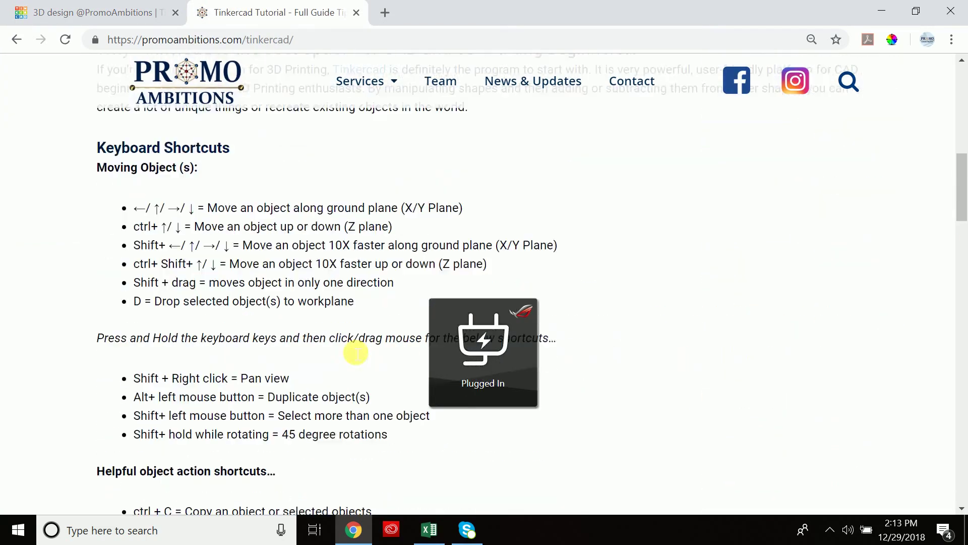
scroll(353, 358, "down", 12)
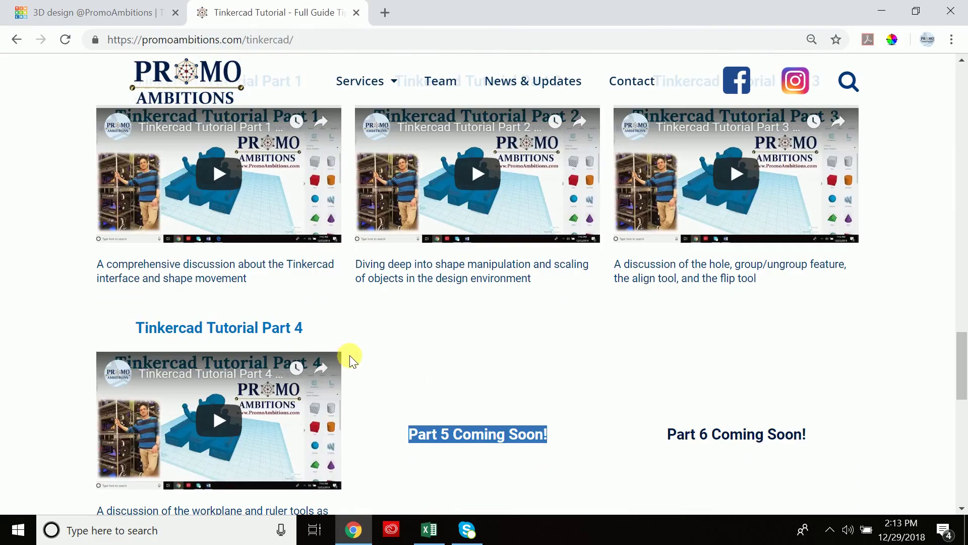
scroll(346, 348, "up", 5)
scroll(343, 366, "up", 15)
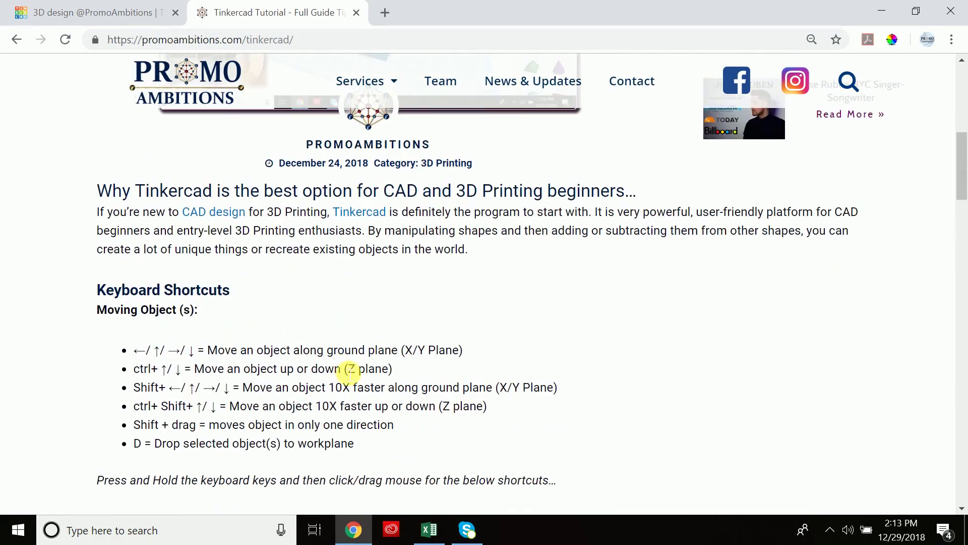
scroll(328, 426, "down", 15)
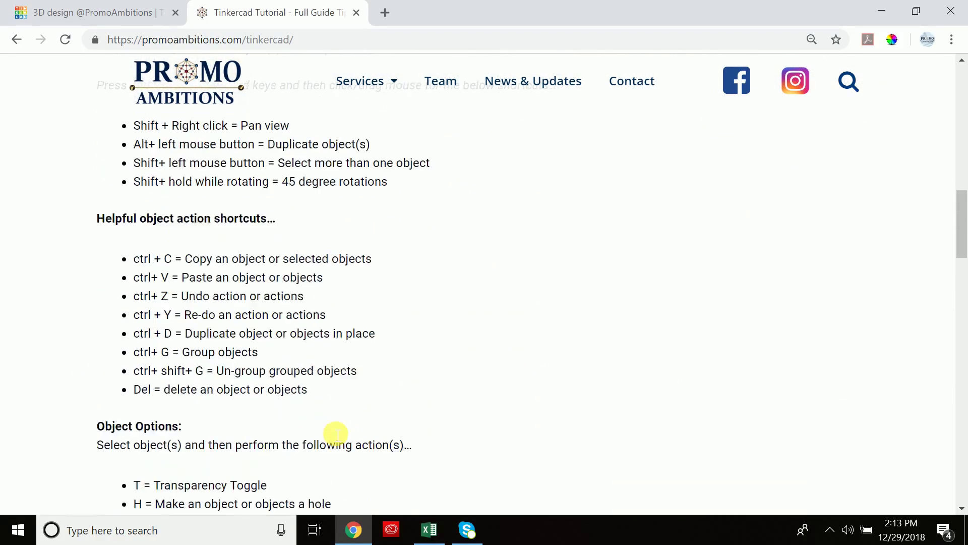
scroll(328, 421, "down", 4)
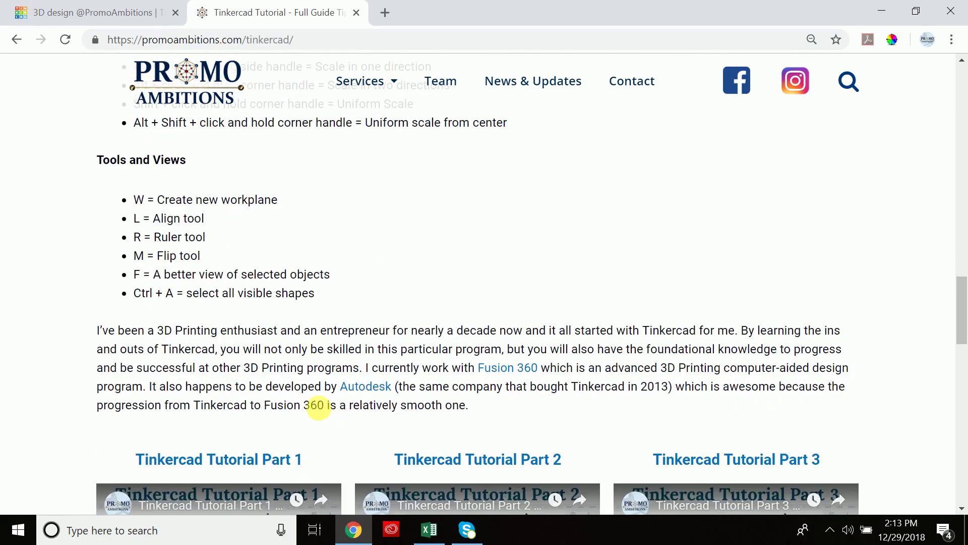
scroll(288, 368, "up", 20)
left_click(69, 7)
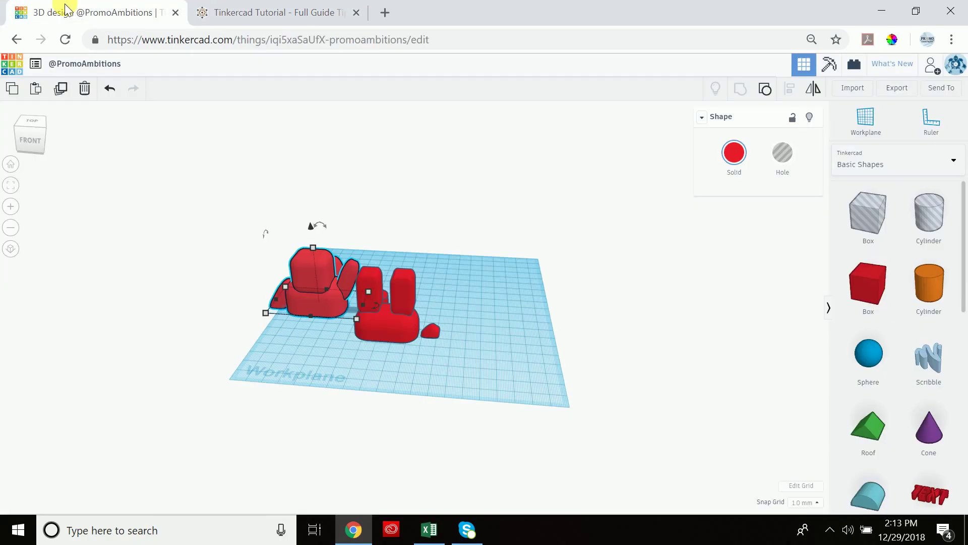